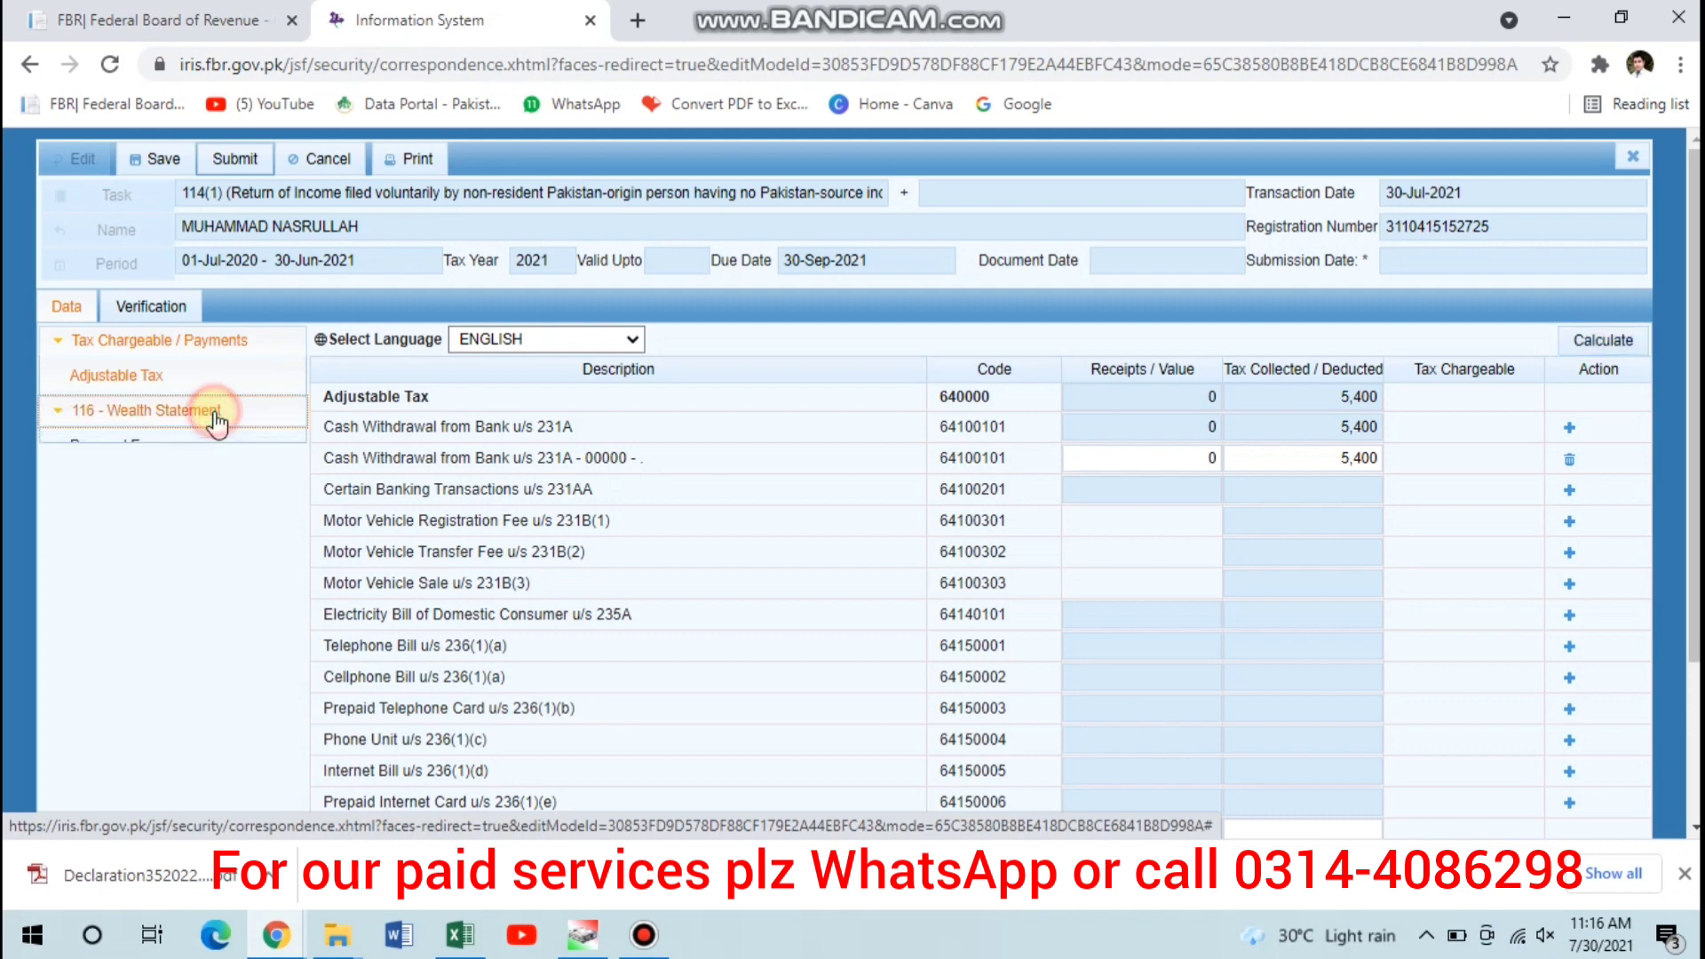
Open the Wealth Statement's Personal Assets / Liabilities section and review the asset lines and their amounts
left_click(203, 480)
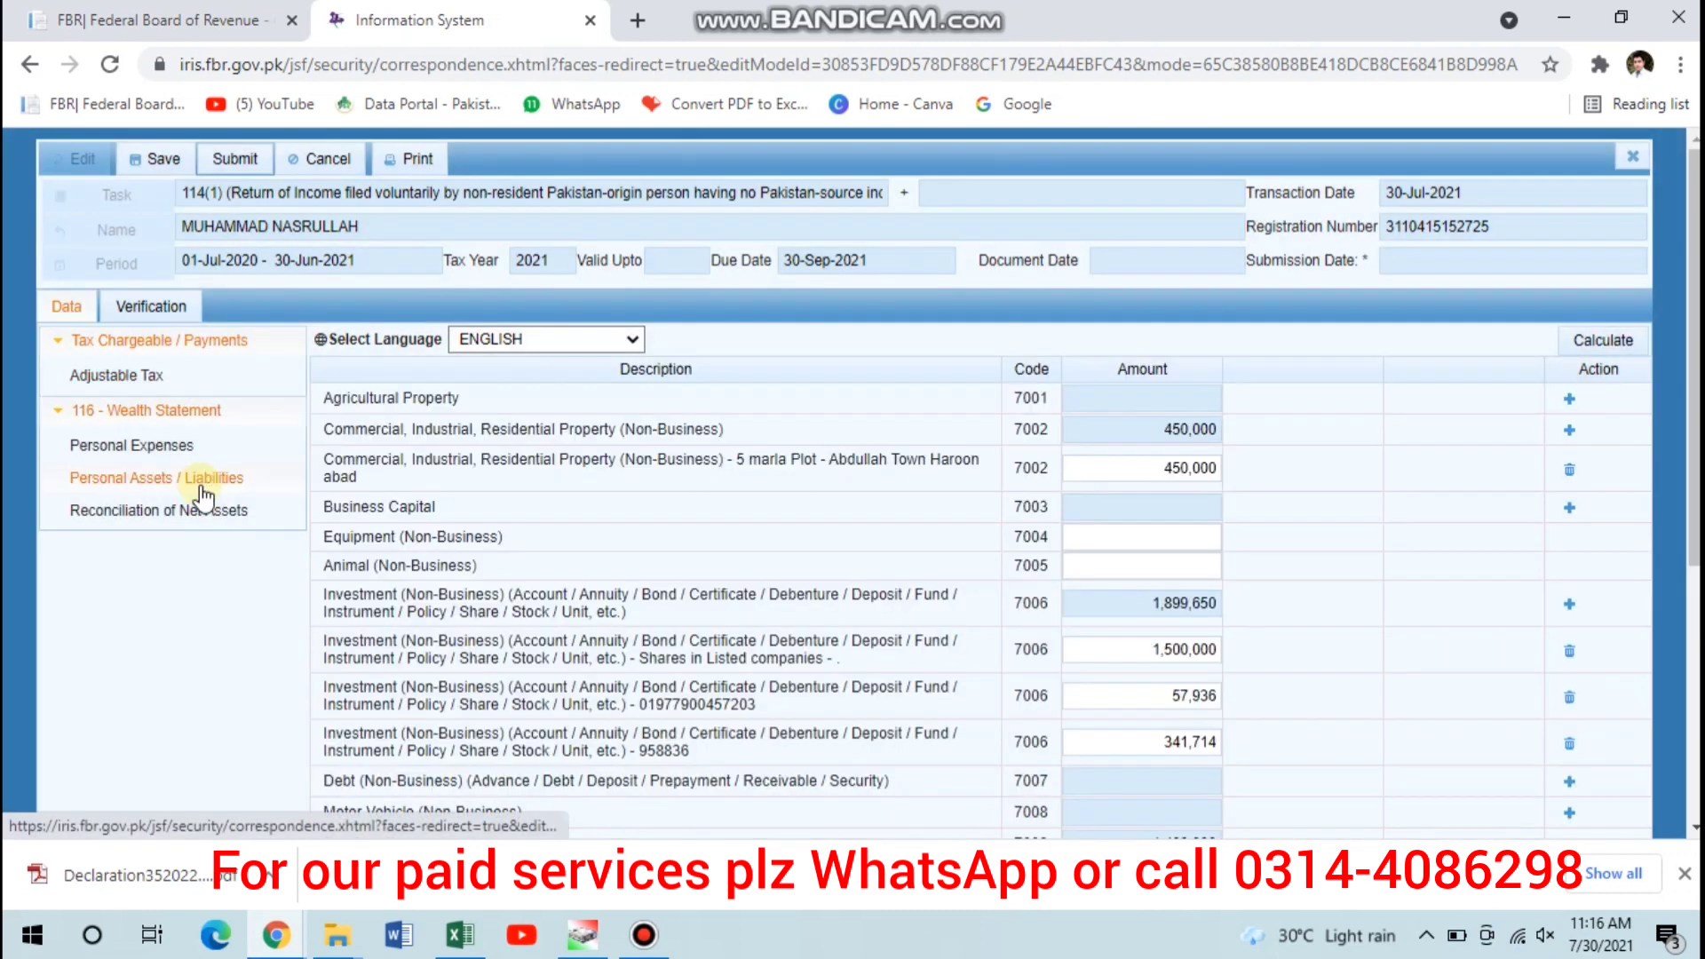
scroll(718, 455, "down", 4)
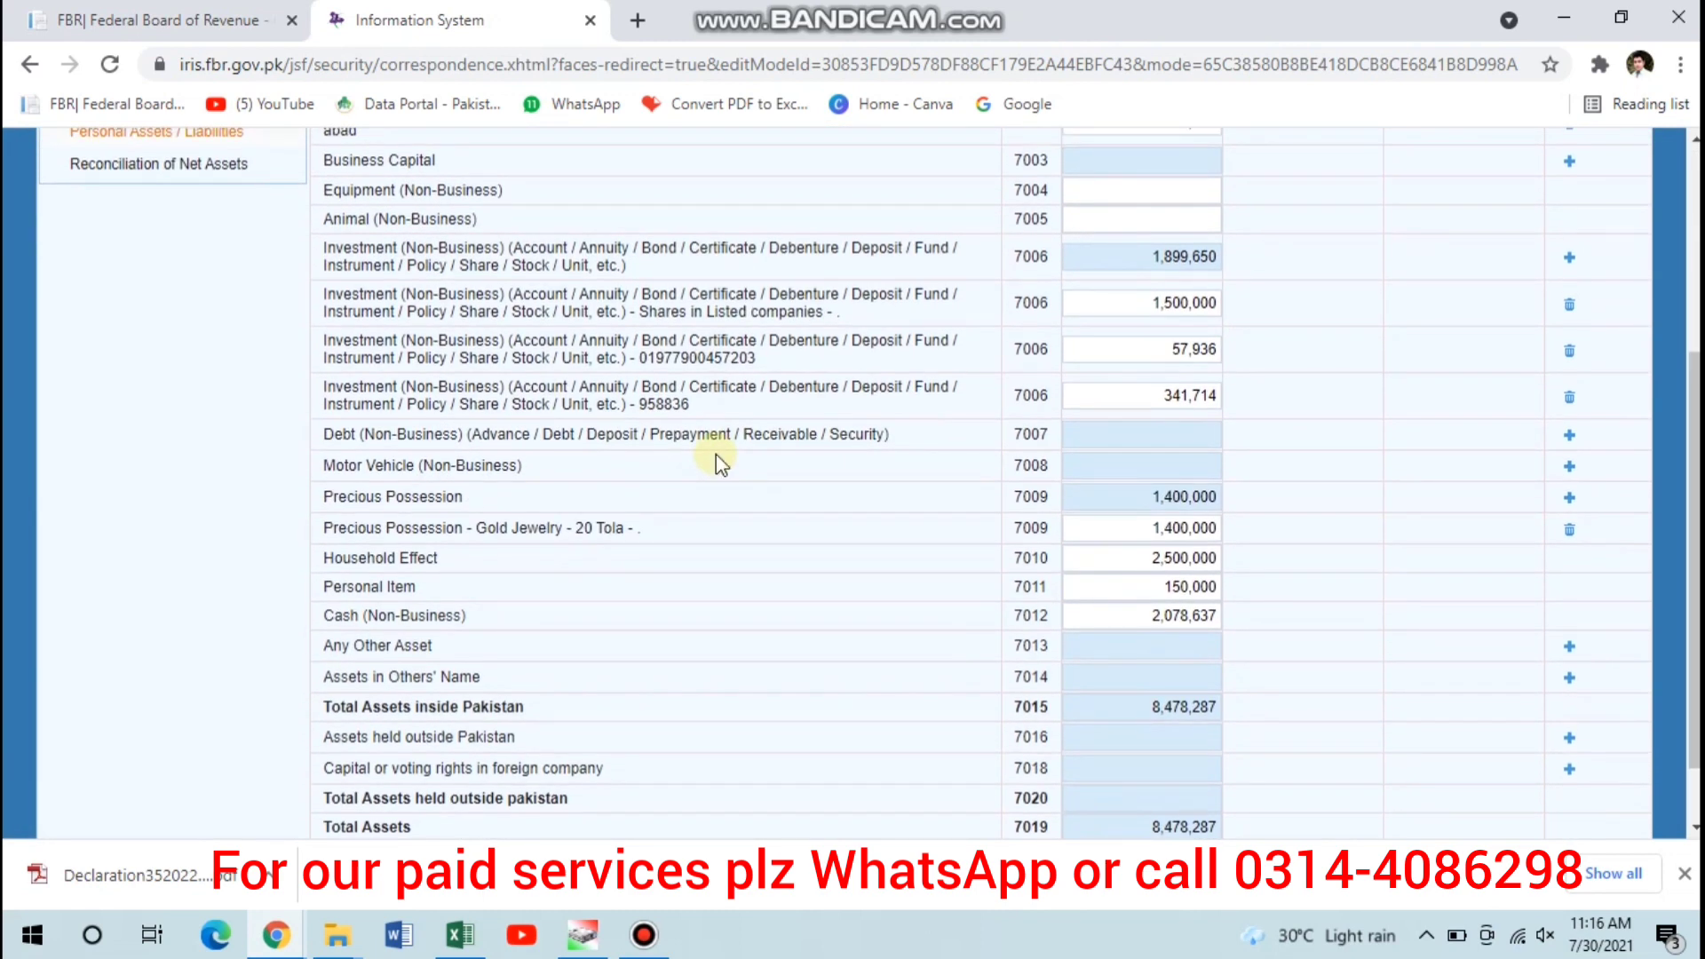
scroll(716, 455, "up", 4)
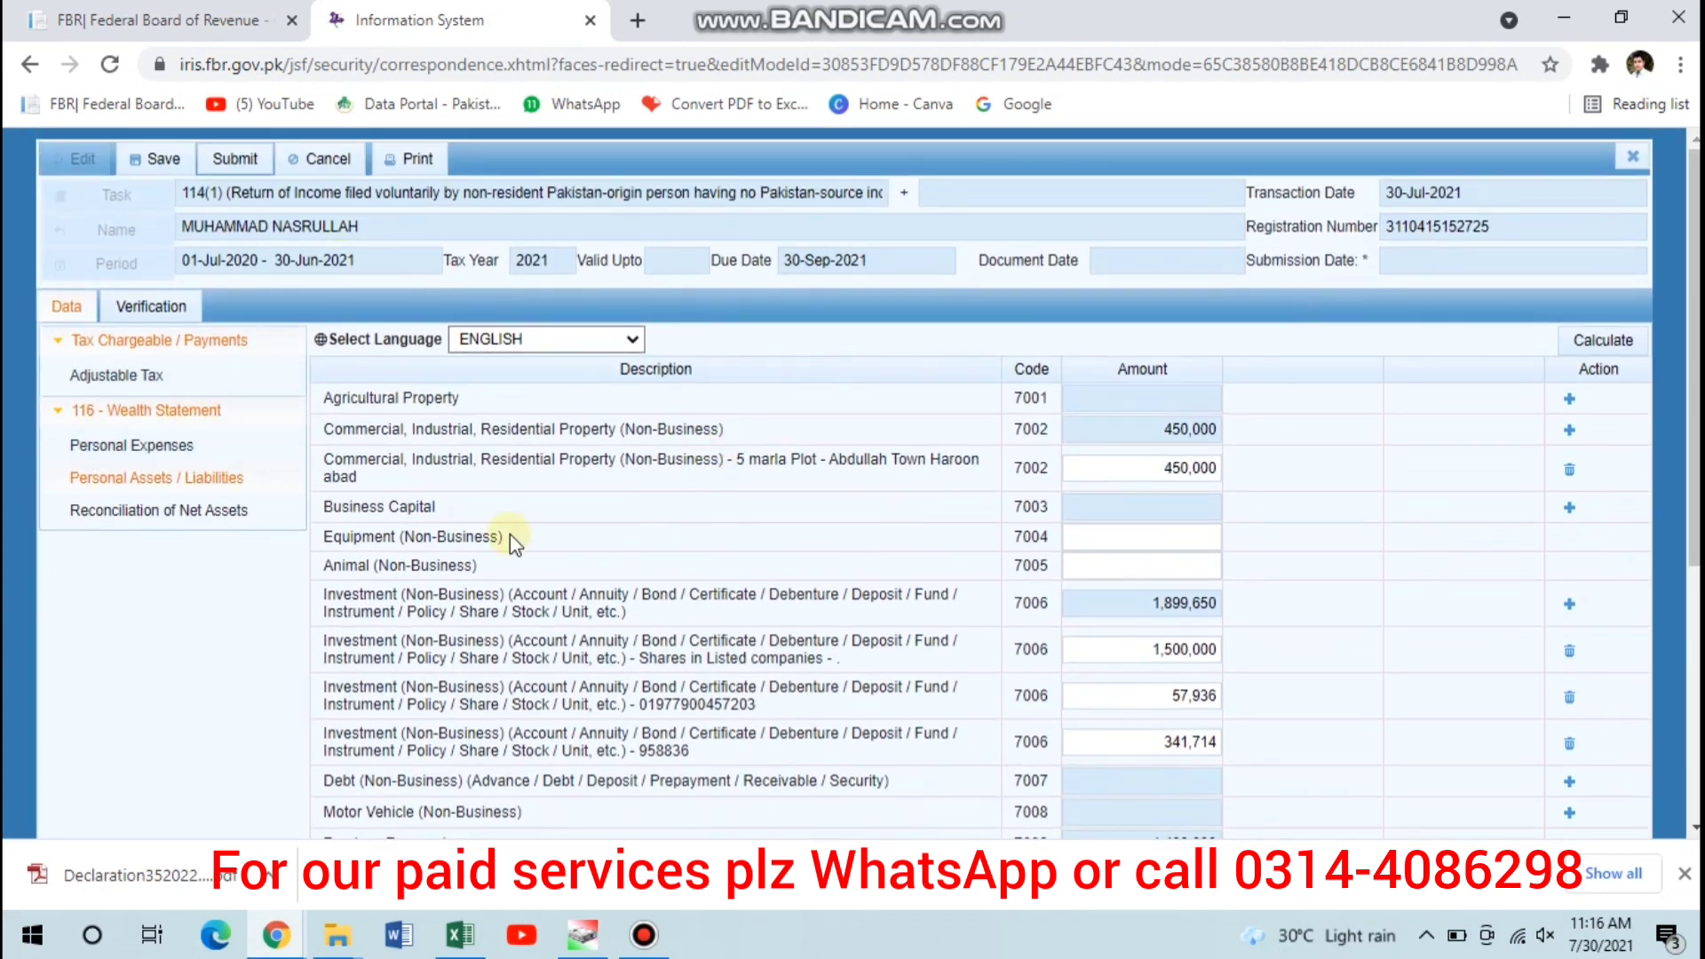
scroll(510, 534, "down", 1)
scroll(509, 534, "up", 1)
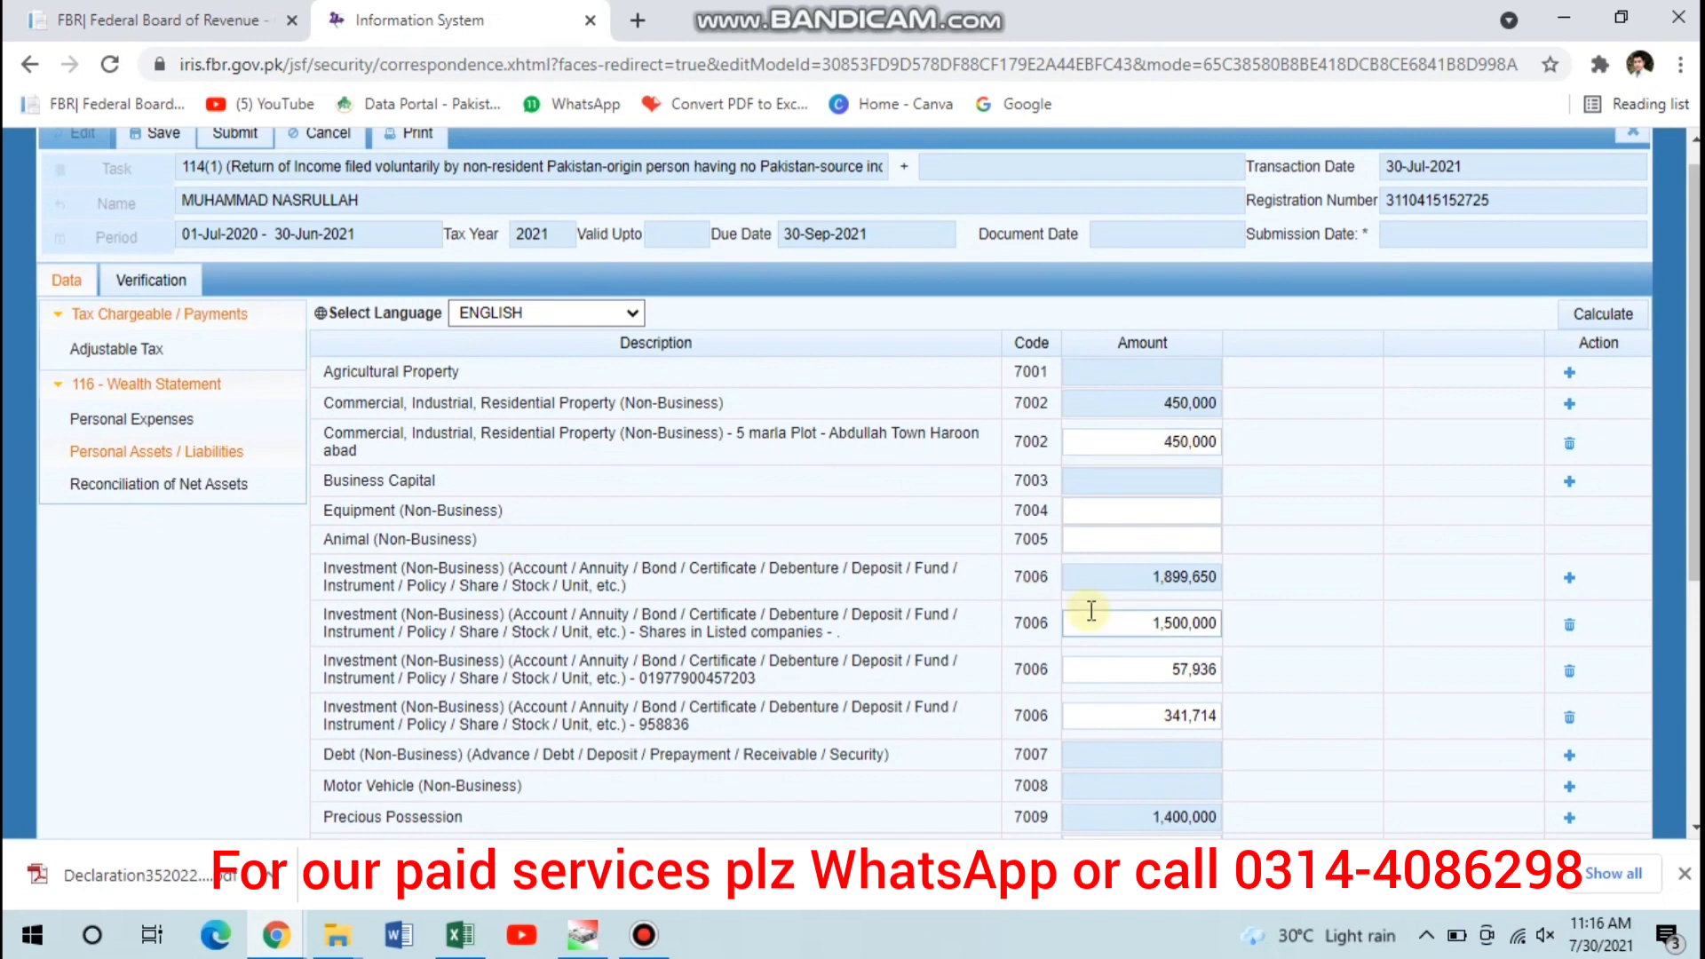
Open the Reconciliation of Net Assets and examine the current-year and previous-year net assets and the inflow lines
left_click(191, 485)
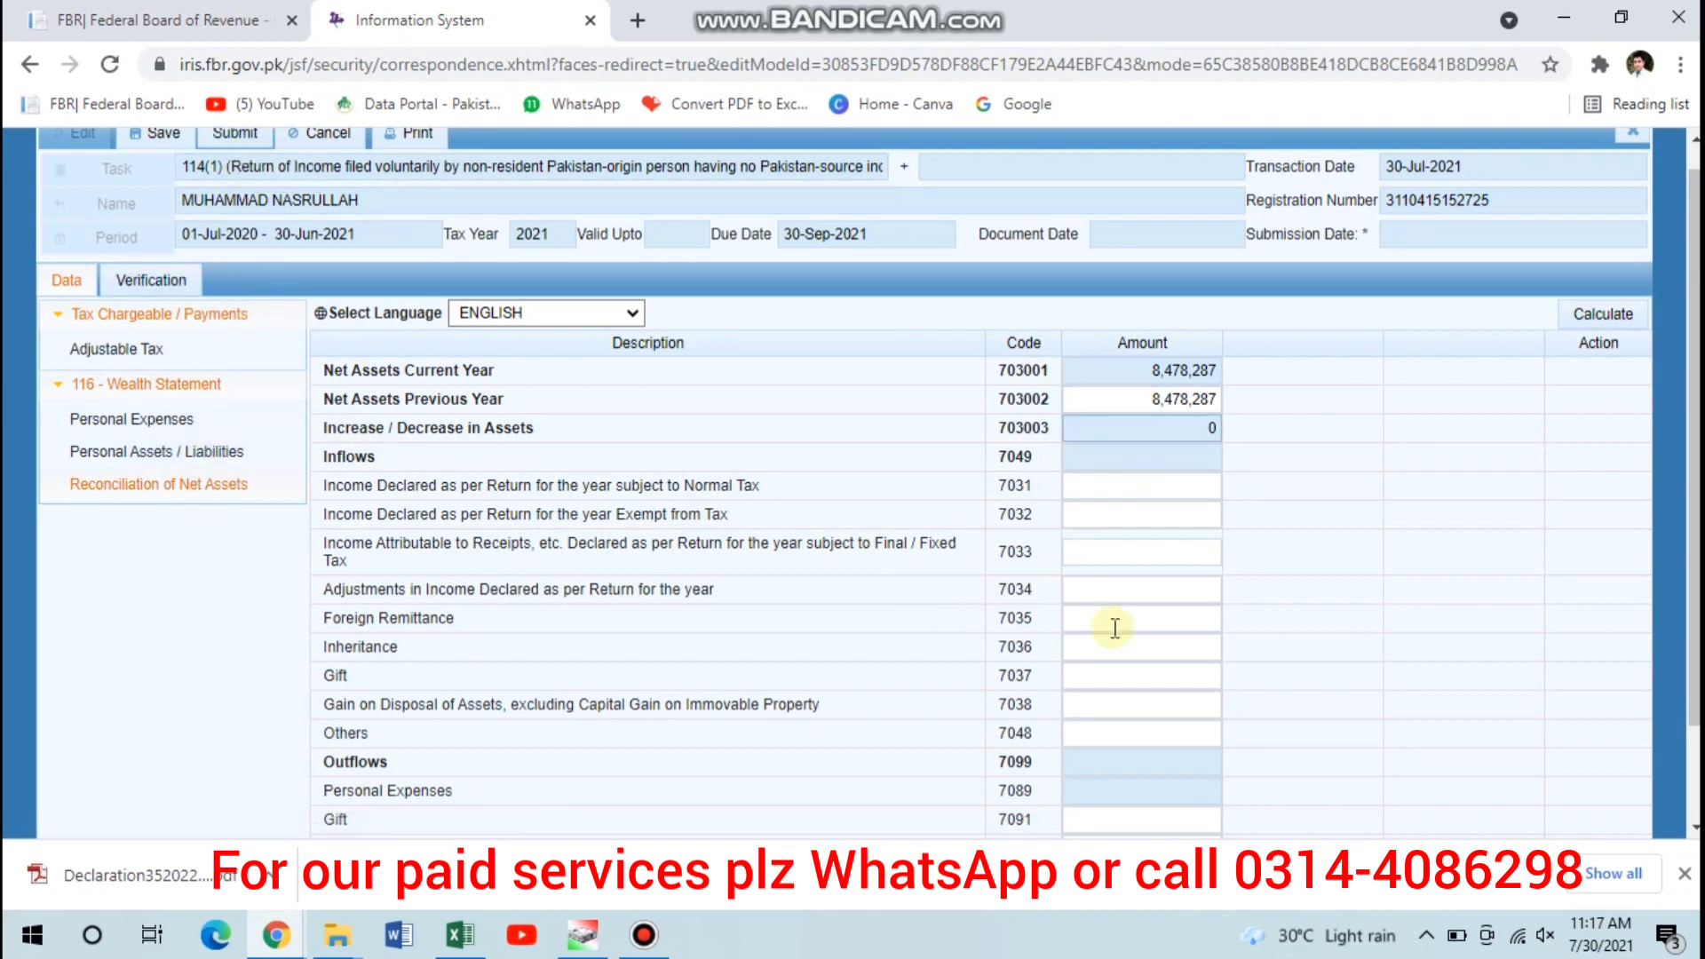
left_click(1127, 560)
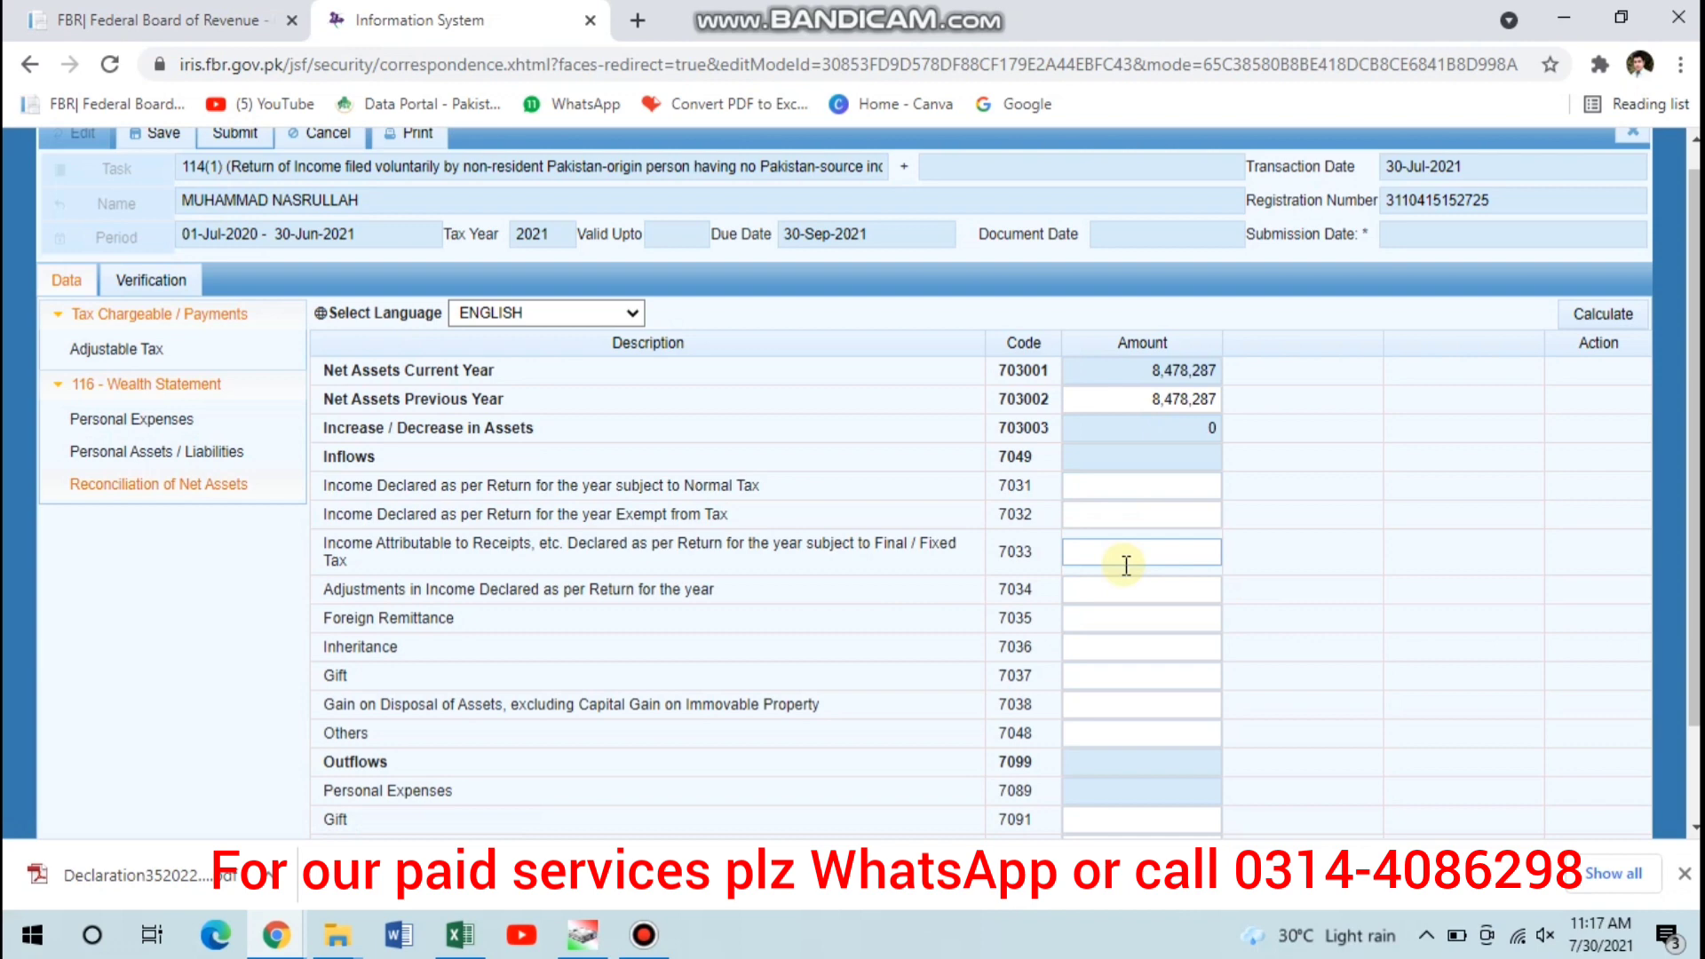
scroll(1650, 161, "up", 1)
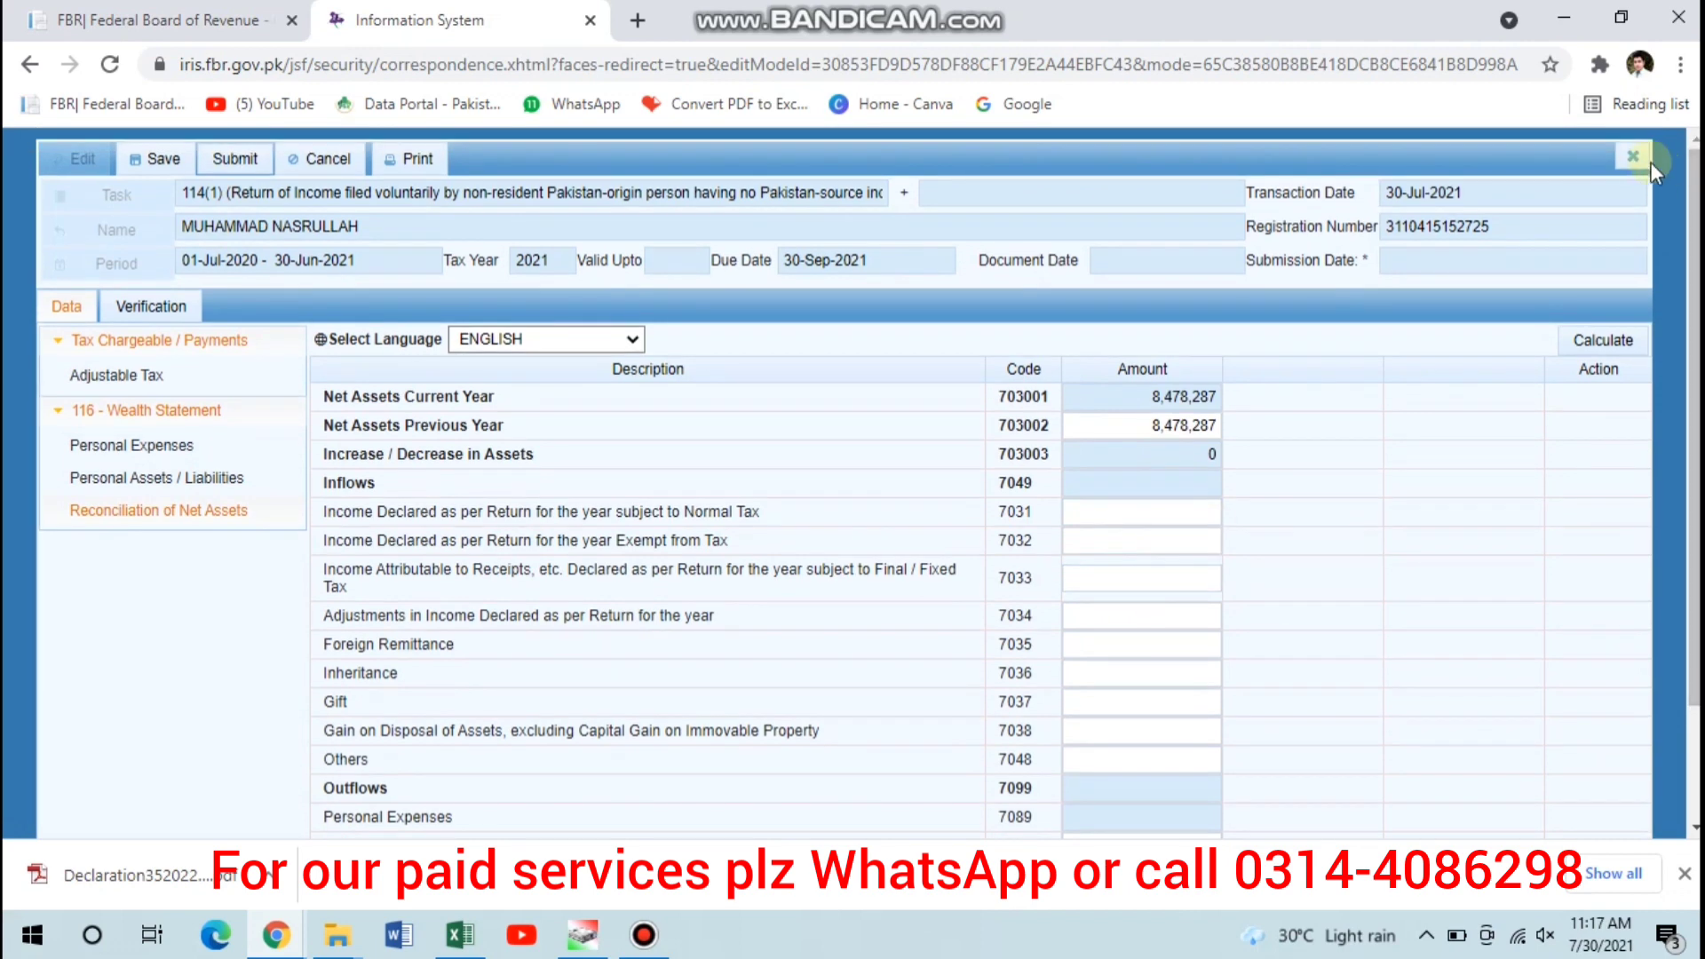
Close the non-resident return without saving and delete its 2021 draft declaration
left_click(1636, 158)
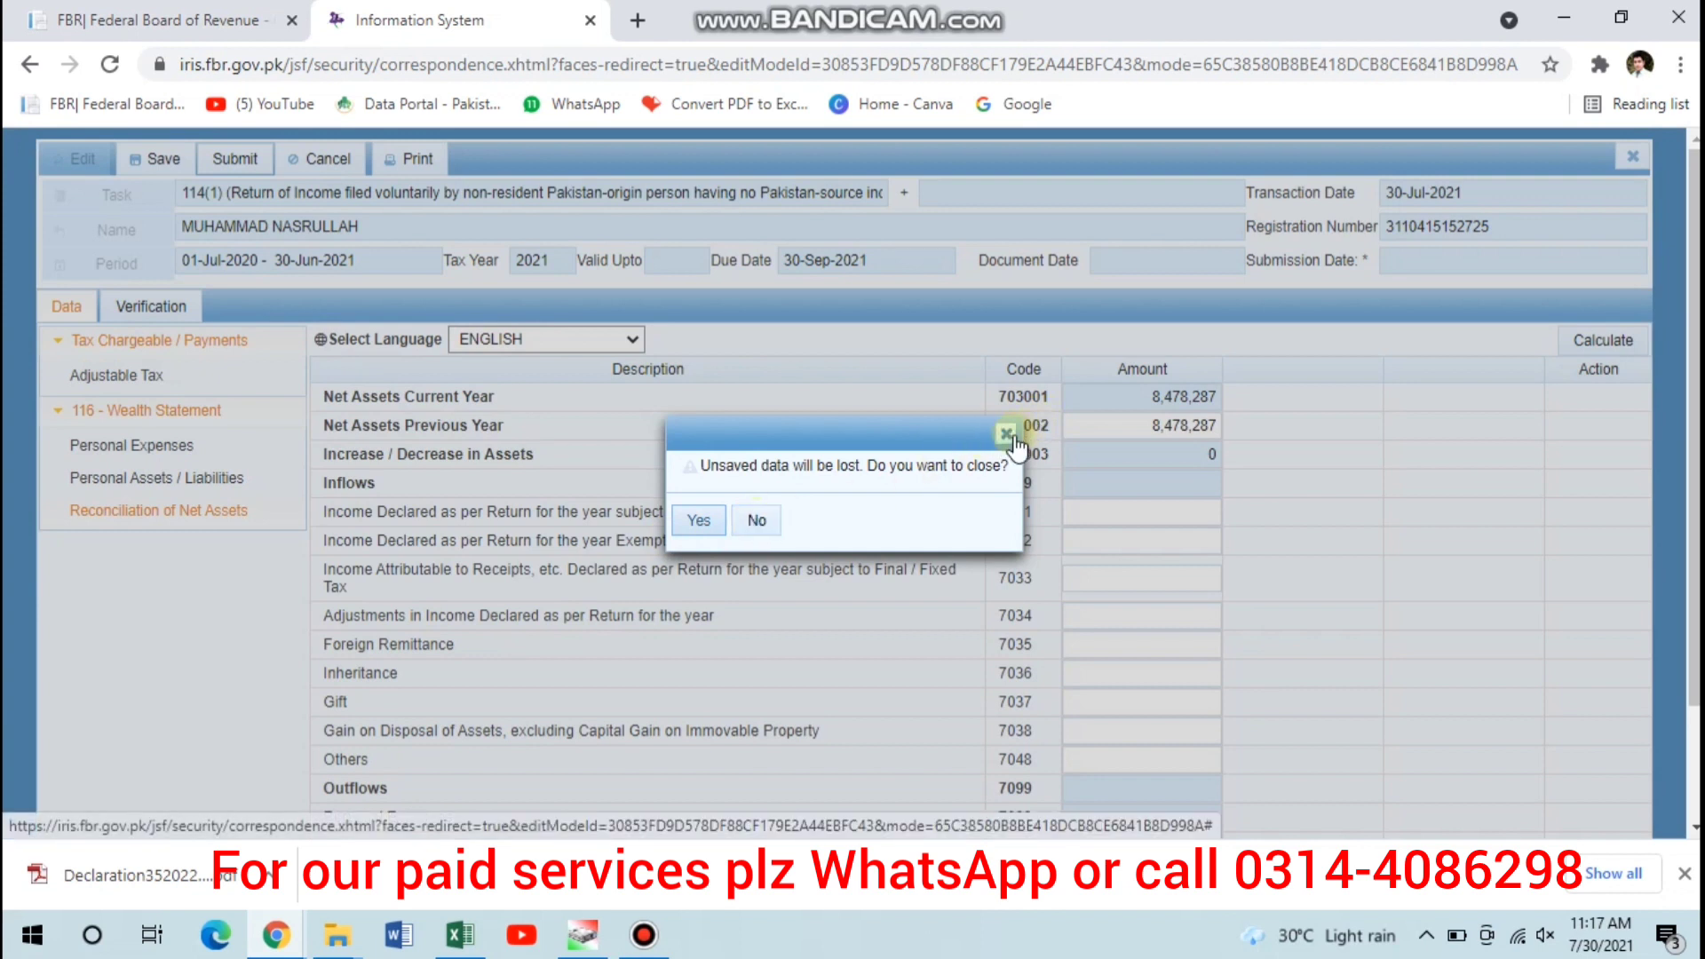
left_click(711, 526)
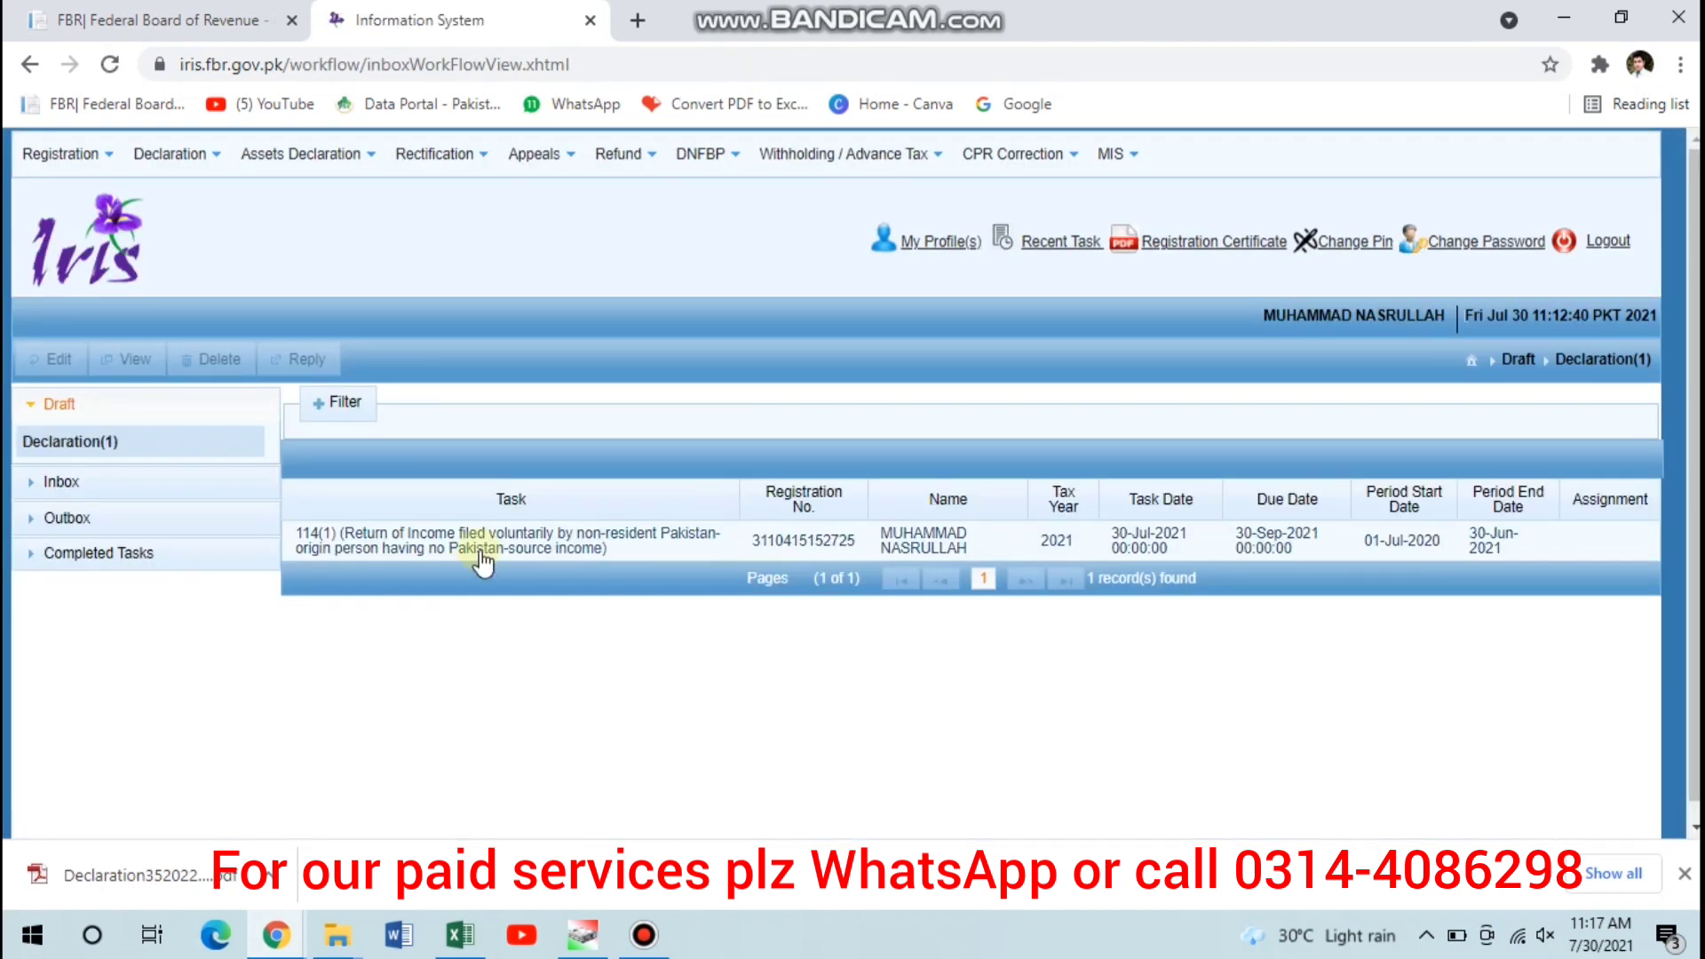
double_click(480, 551)
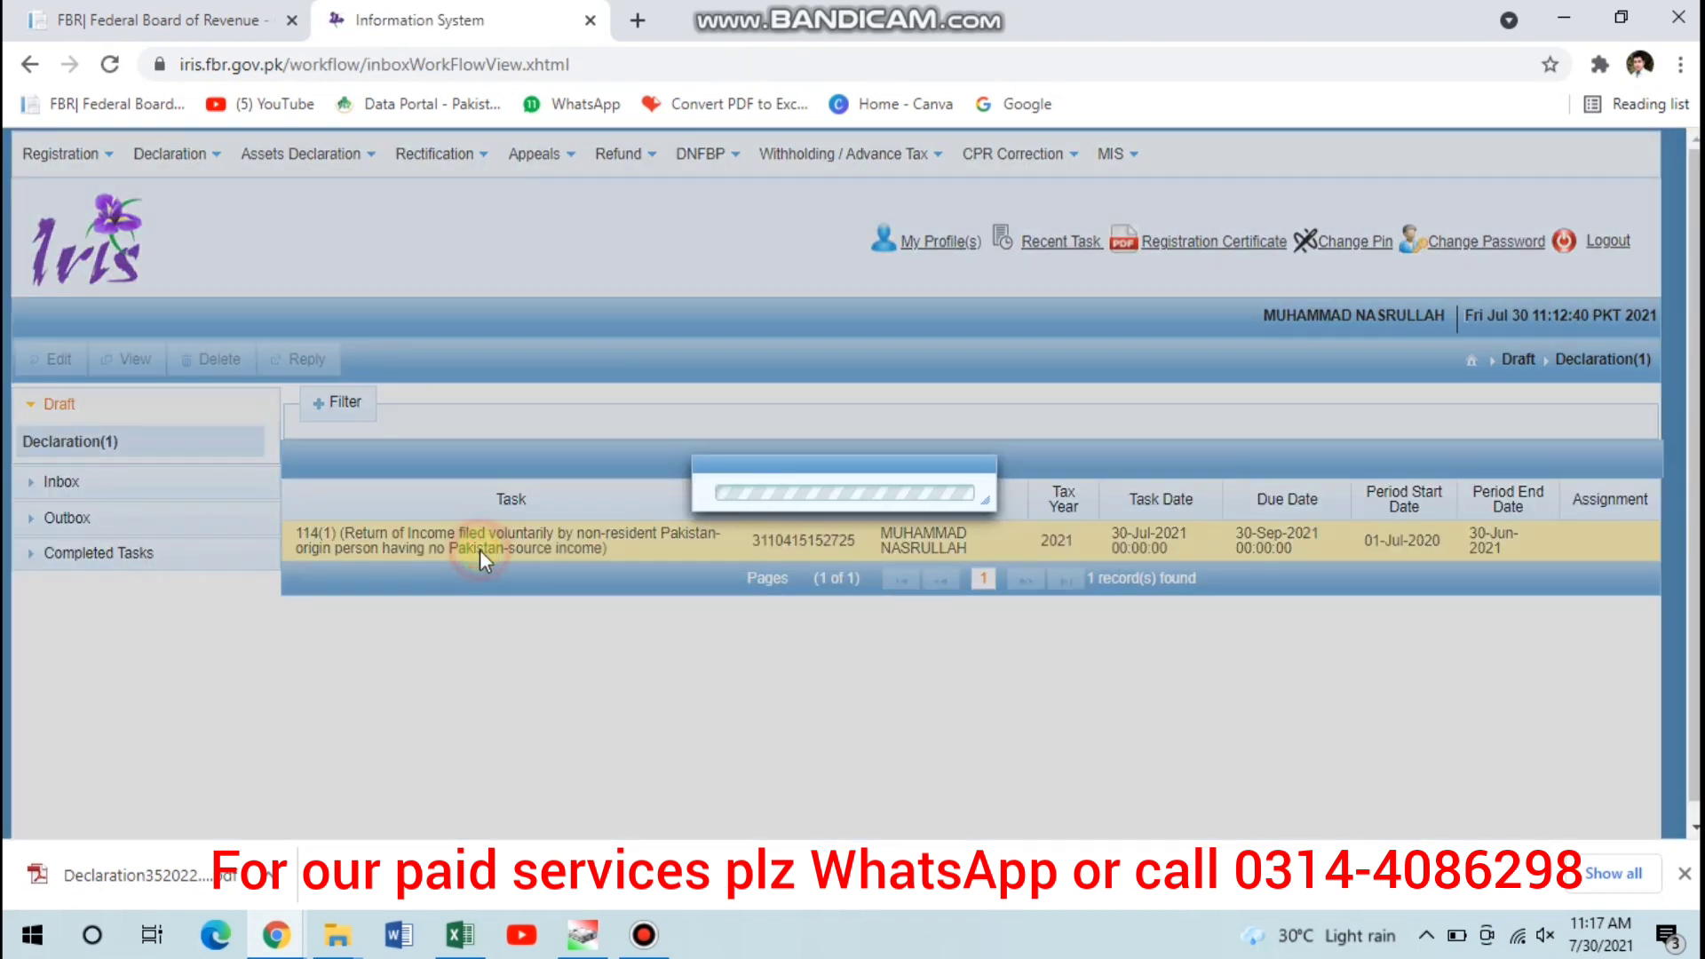
left_click(249, 366)
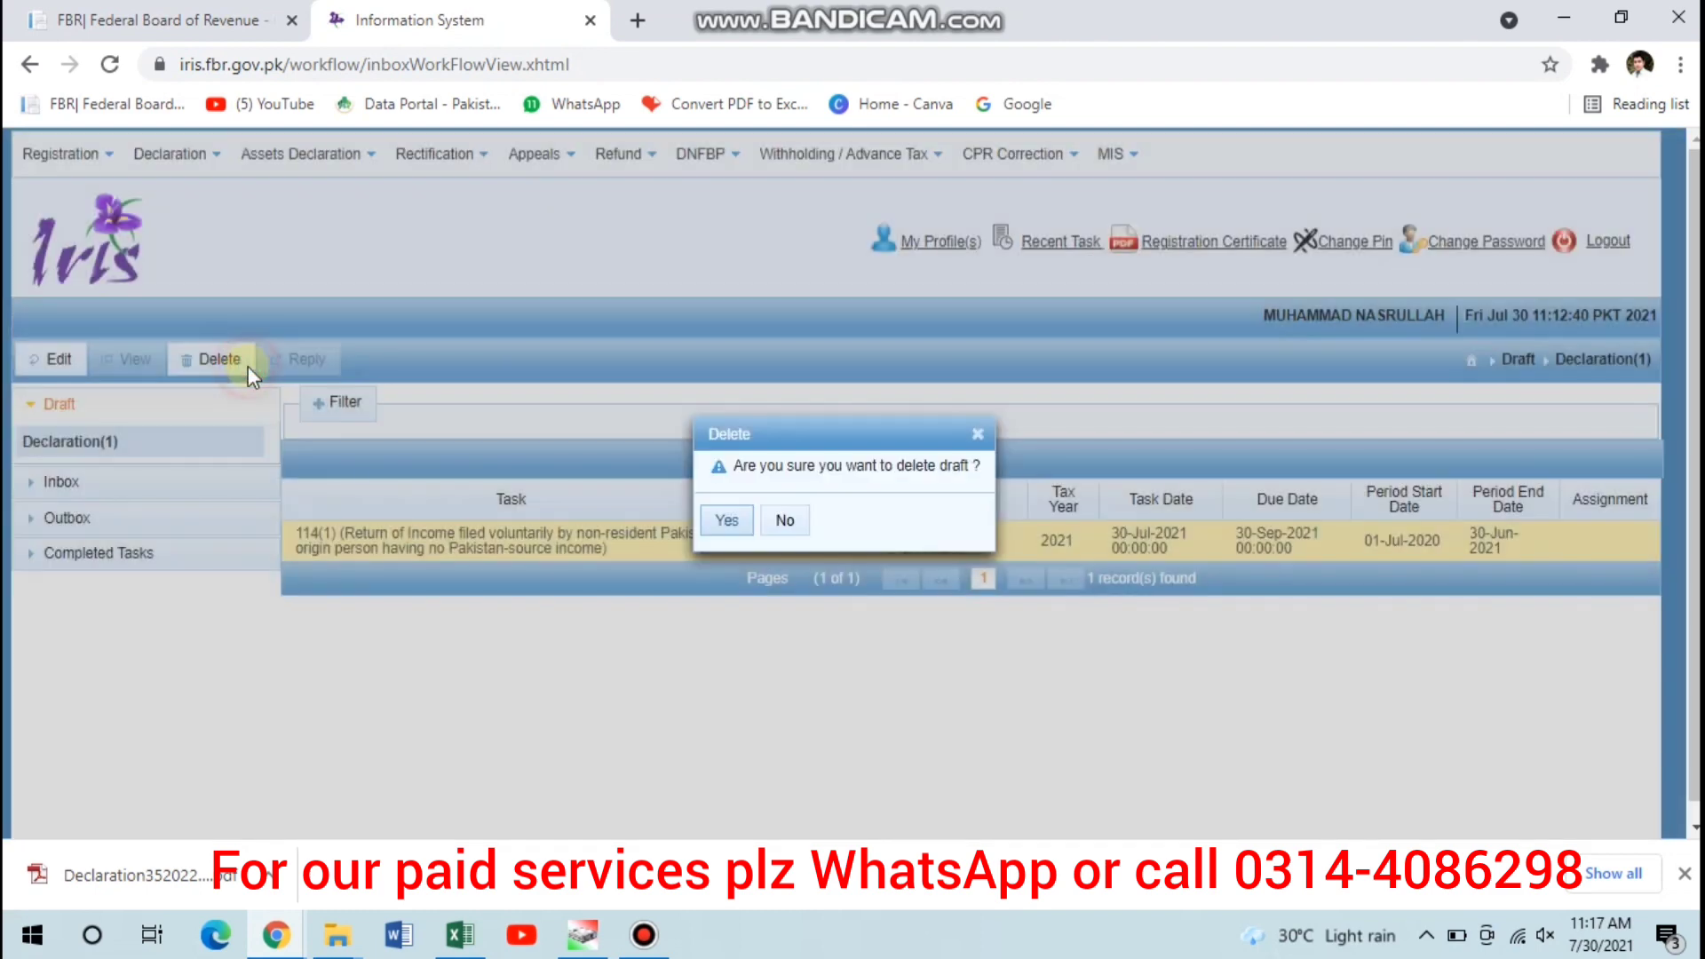
left_click(724, 524)
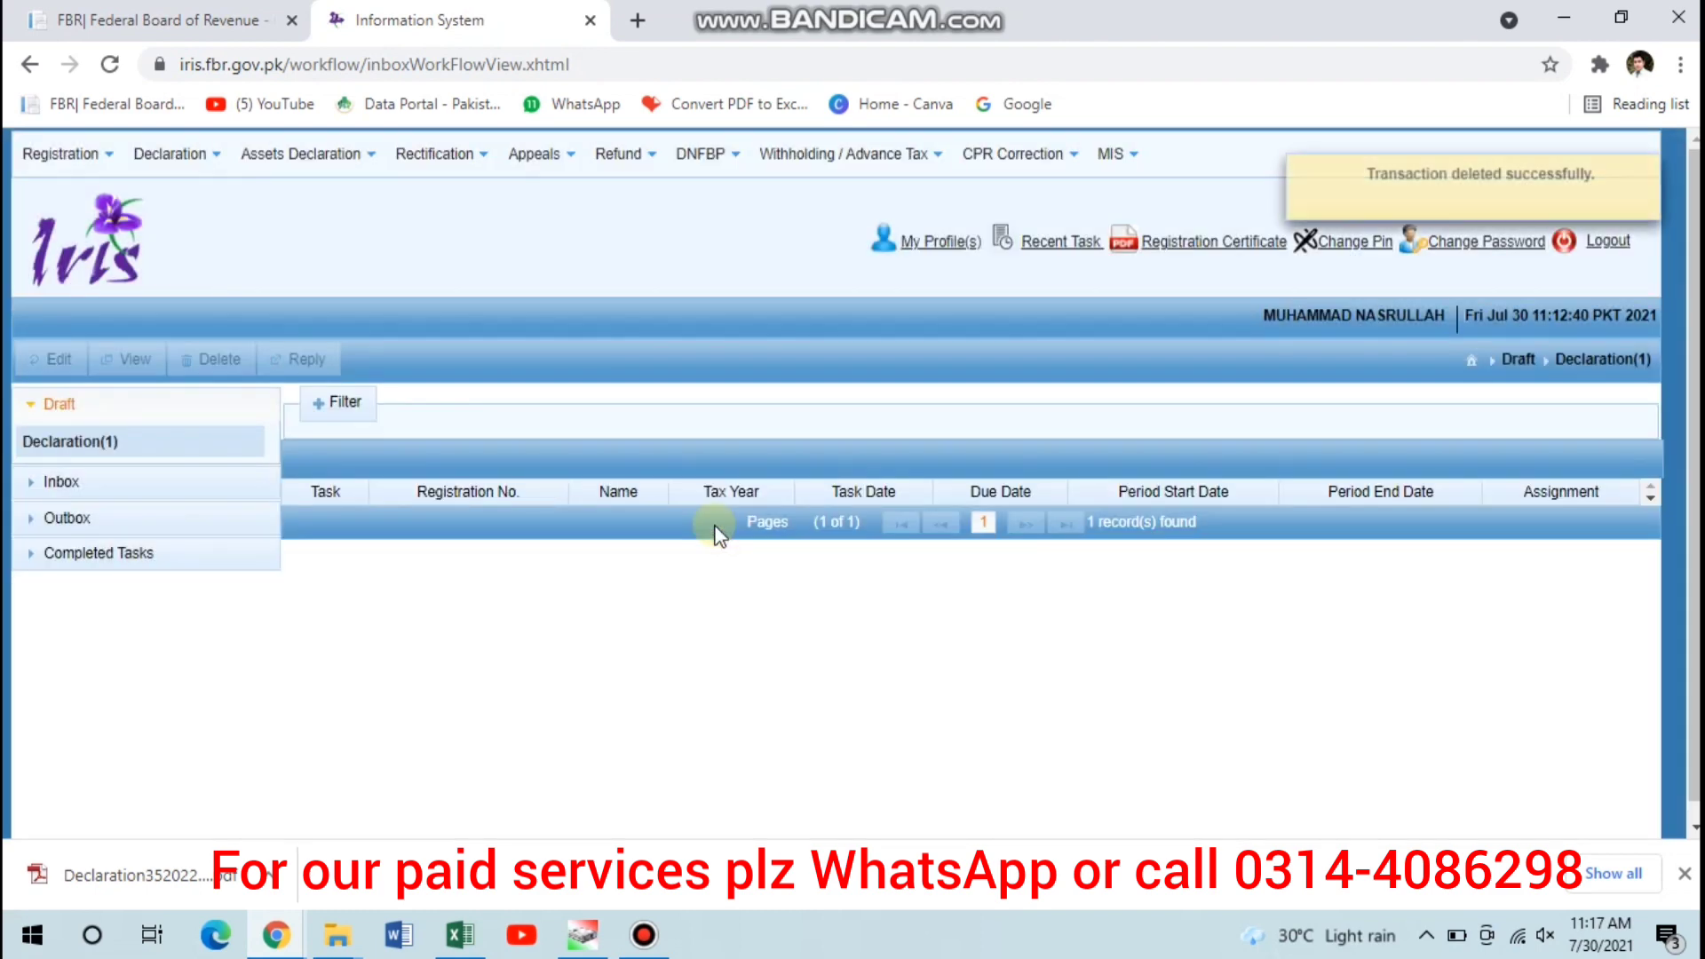
Start an original Normal Return (Ind/AOP/COY) and select the 2021 tax period from 01-Jul-2020 to 30-Jun-2021
left_click(174, 155)
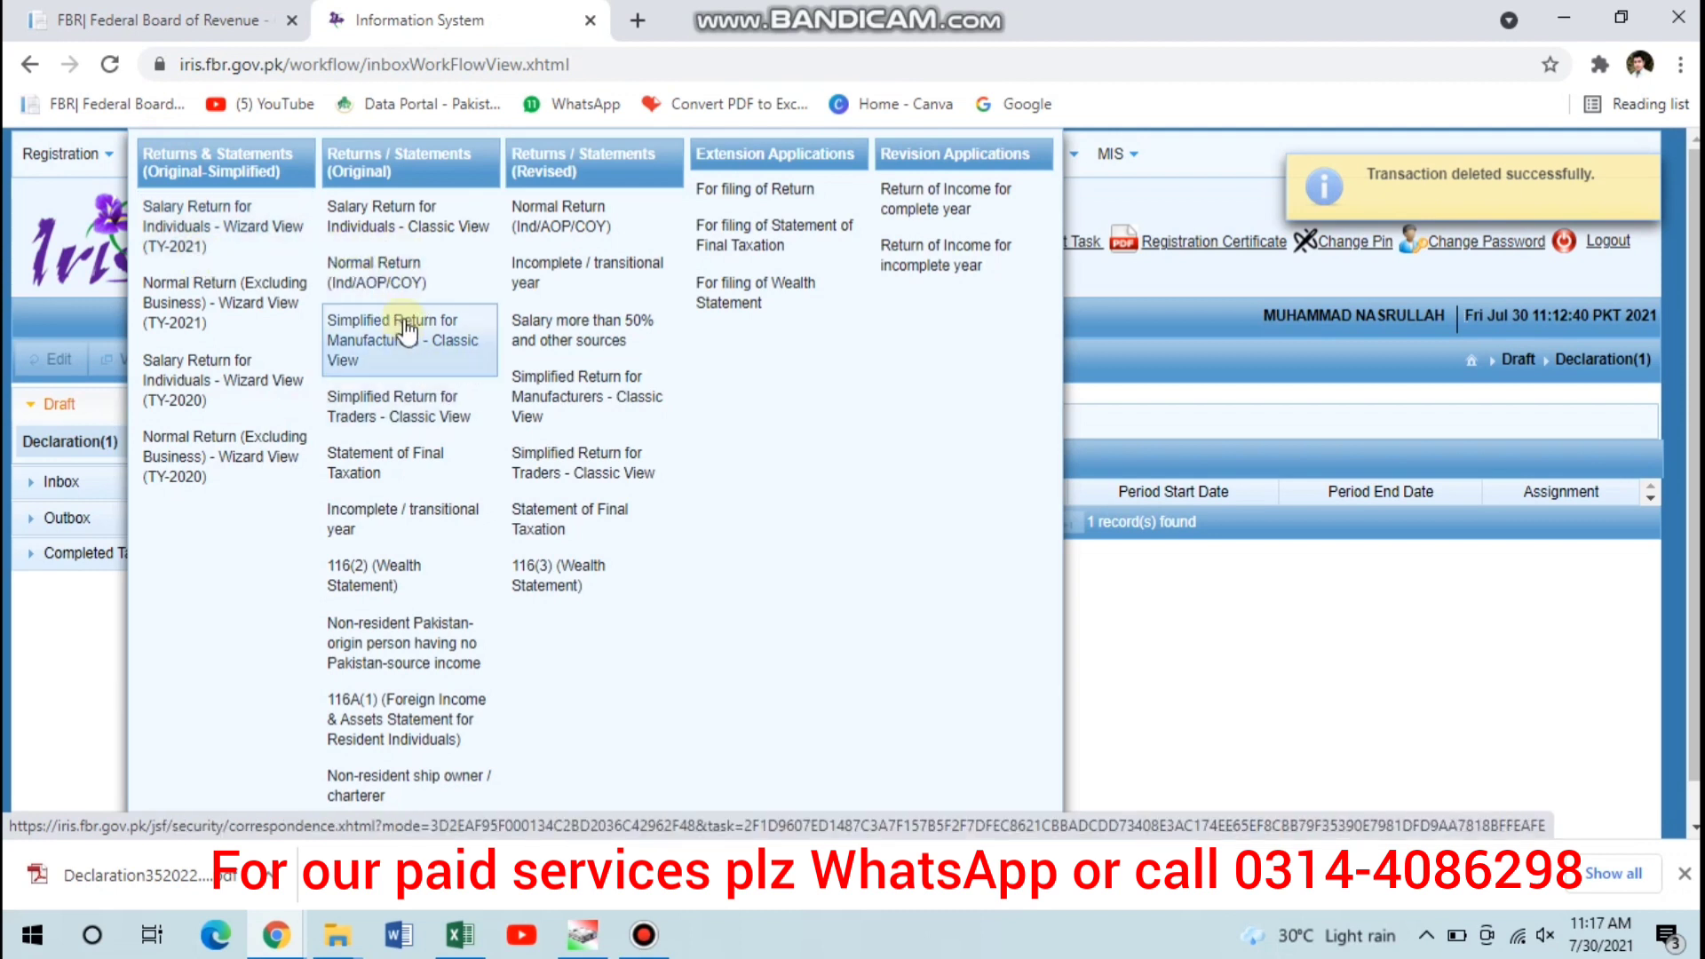
left_click(391, 271)
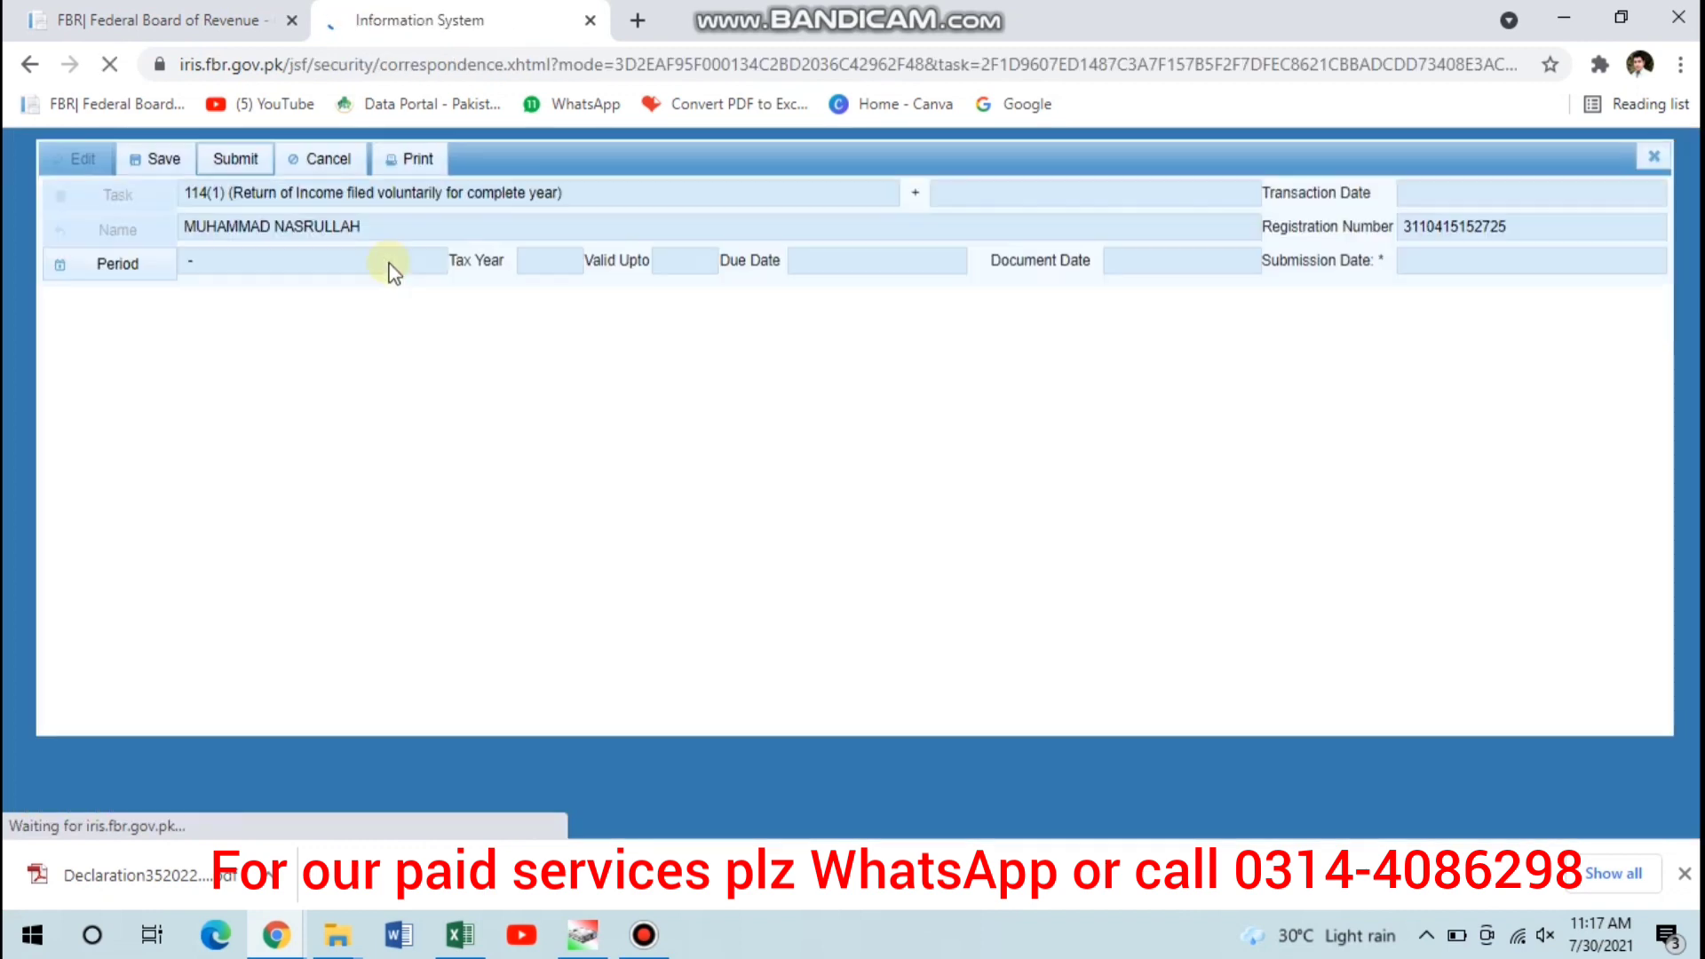
left_click(136, 264)
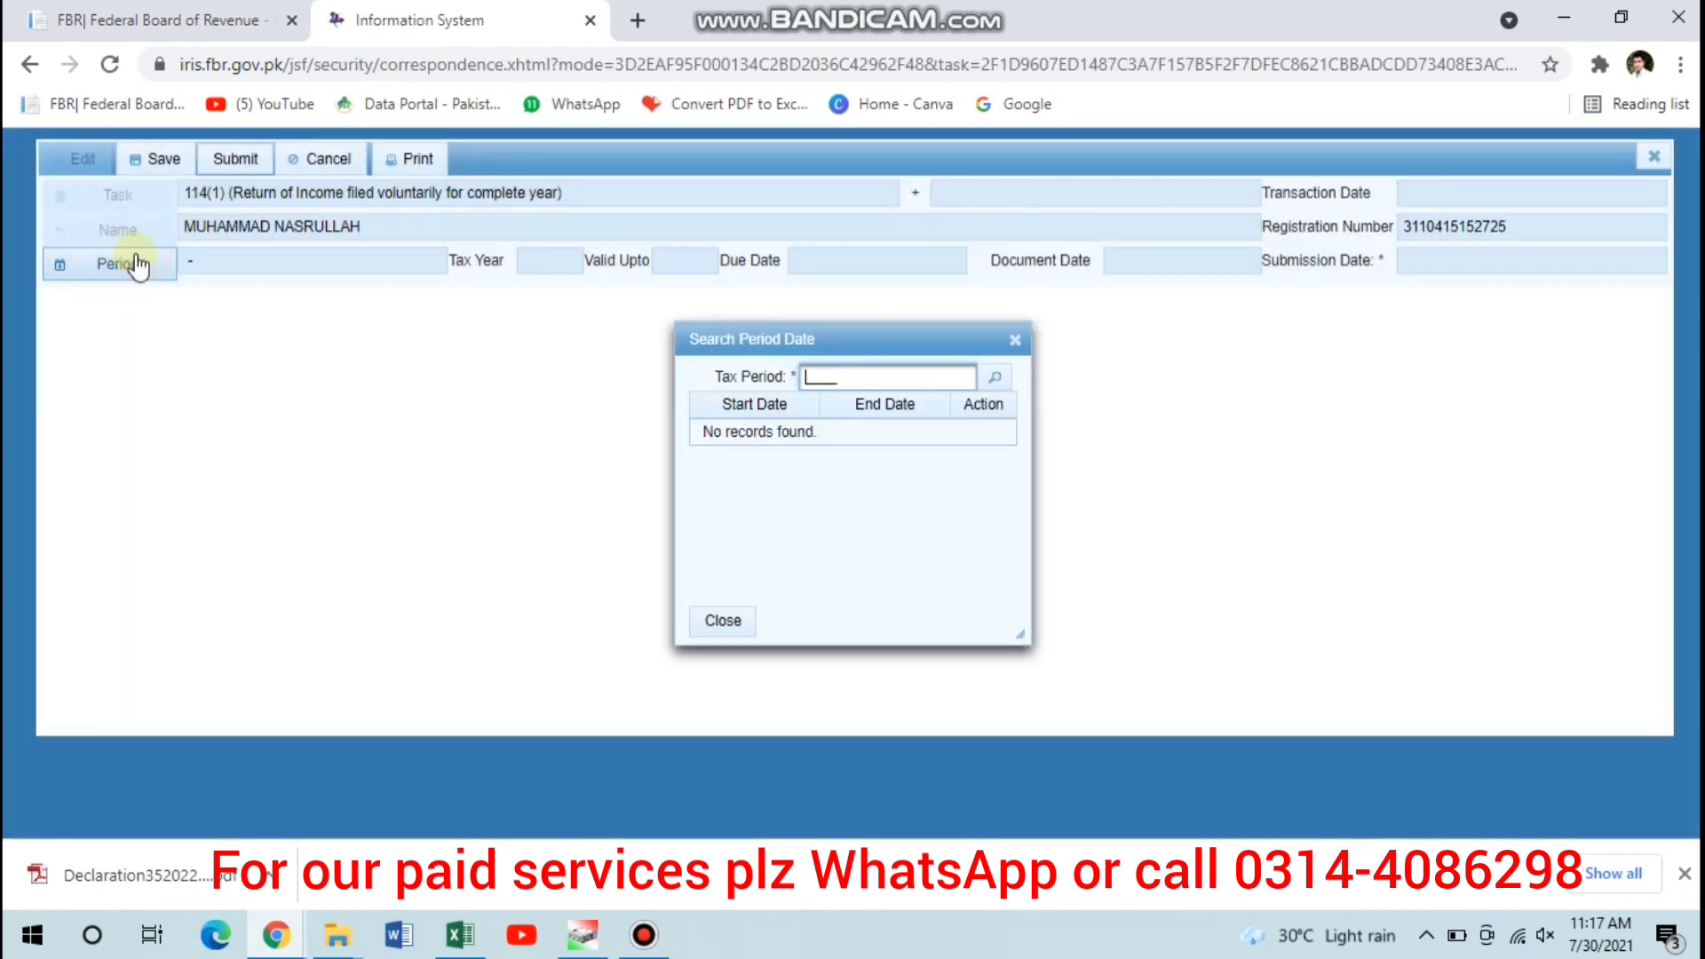
type("2021")
key("Return")
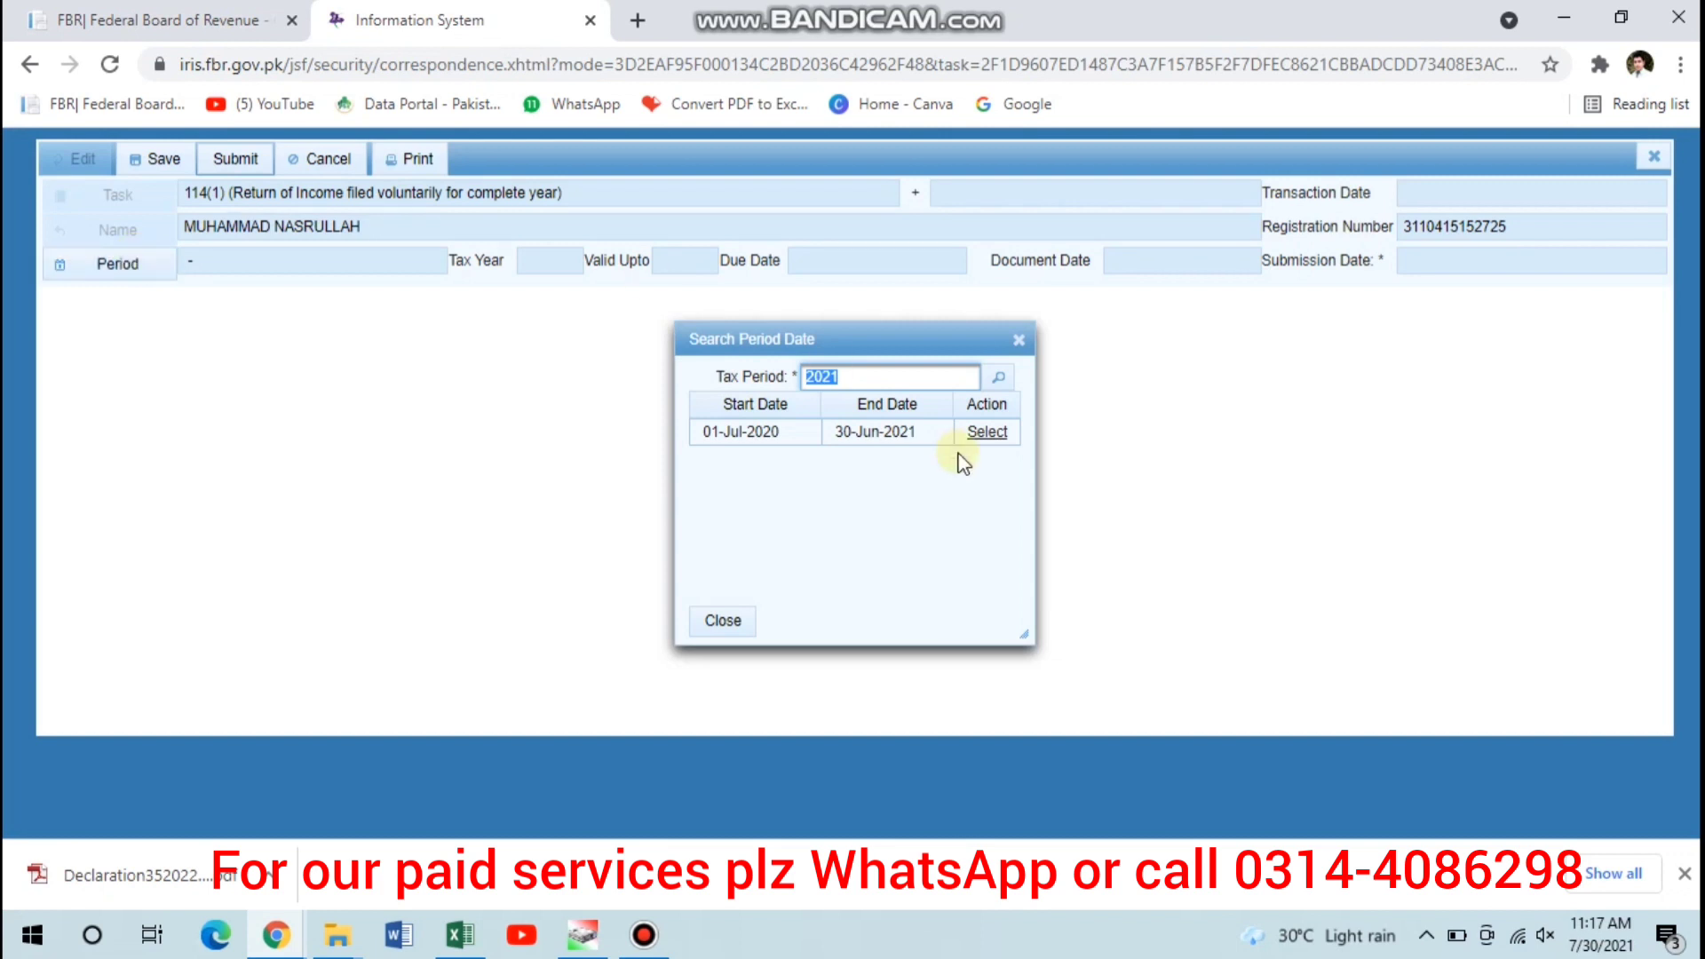
left_click(979, 432)
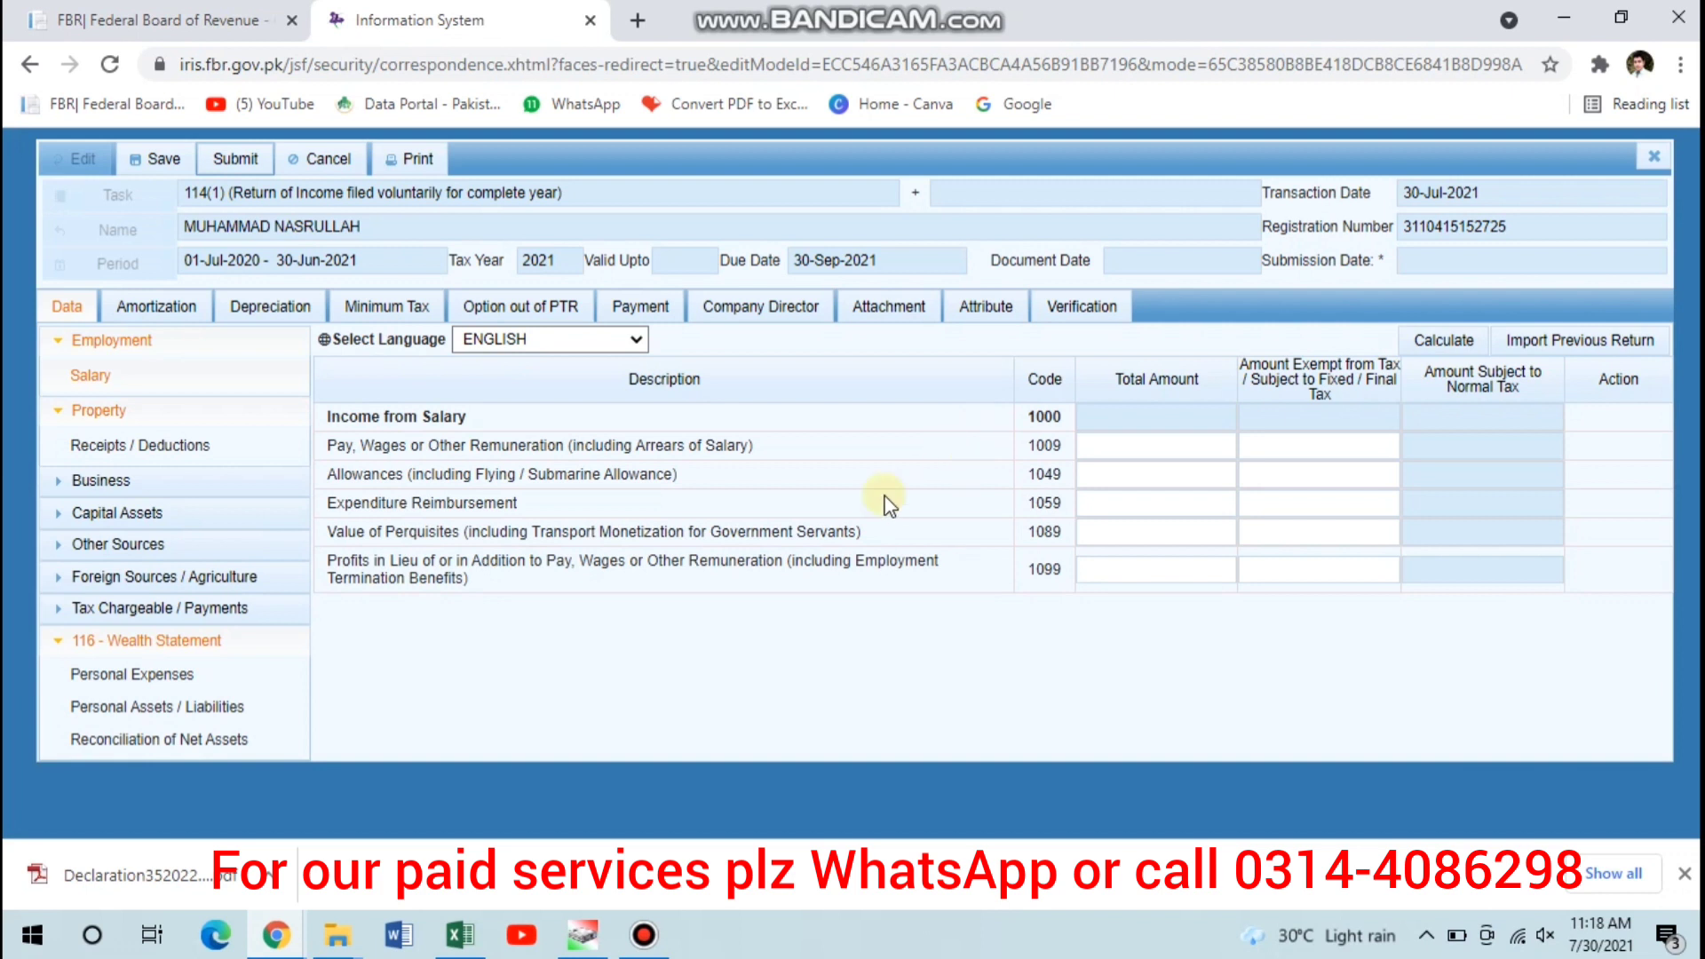
Enter 320,000 as Rent Received or Receivable in the Property receipts and deductions, and calculate the return
left_click(109, 343)
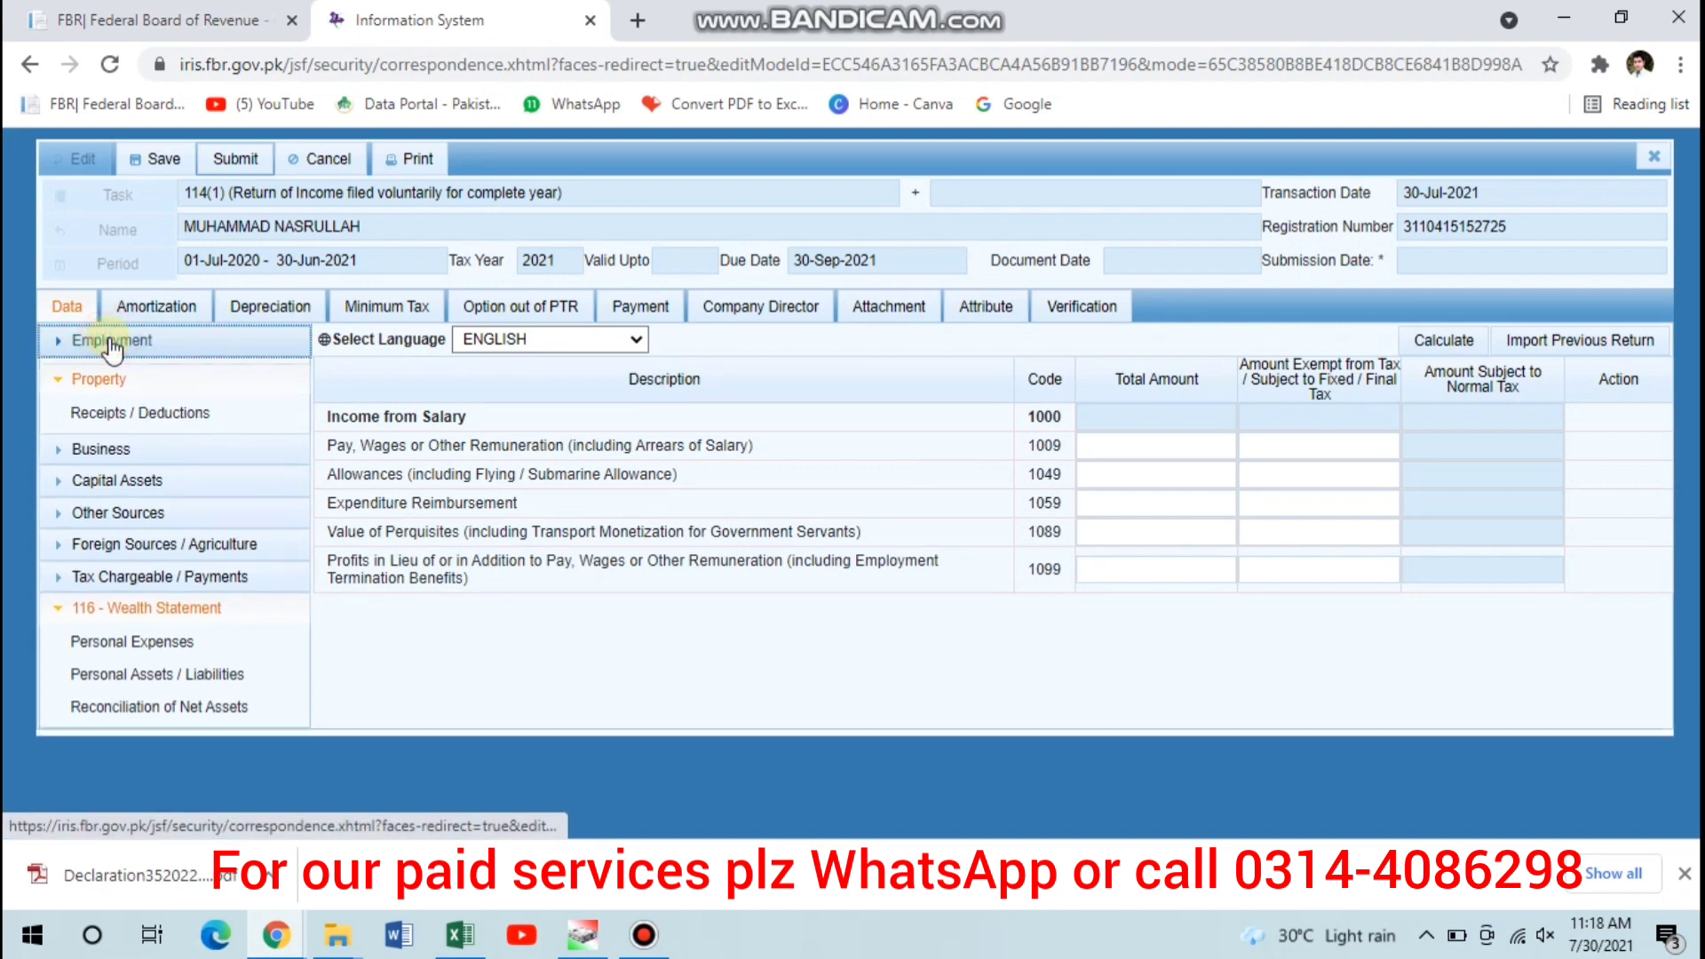
left_click(130, 410)
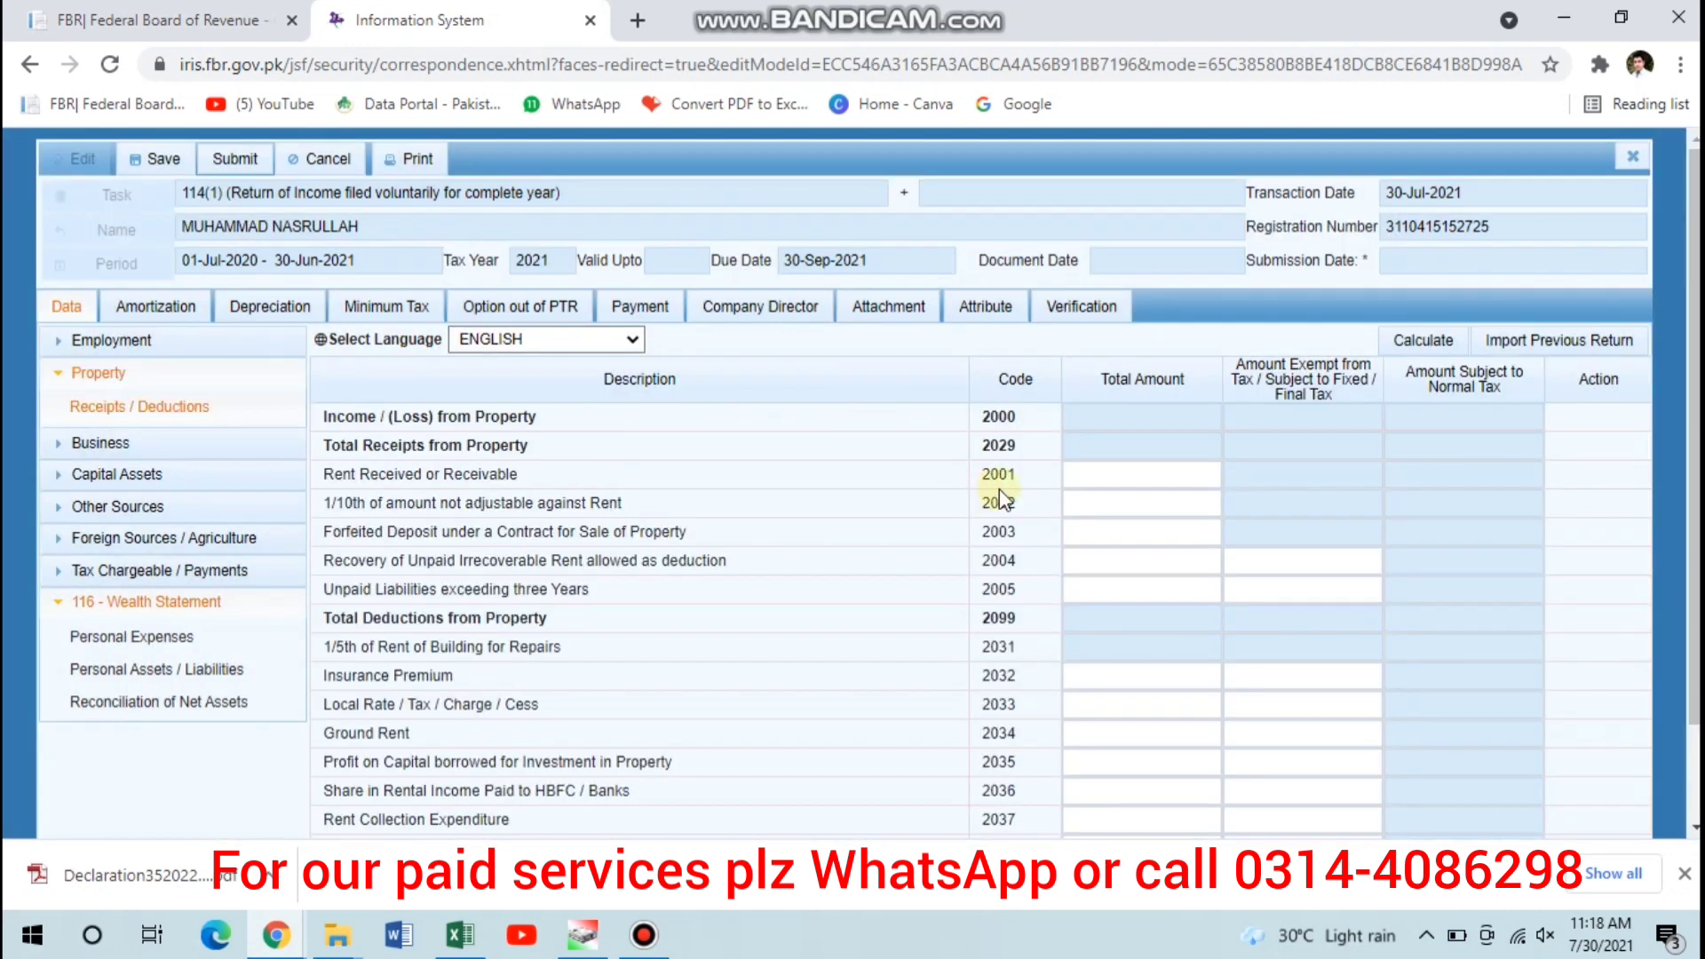
left_click(1102, 478)
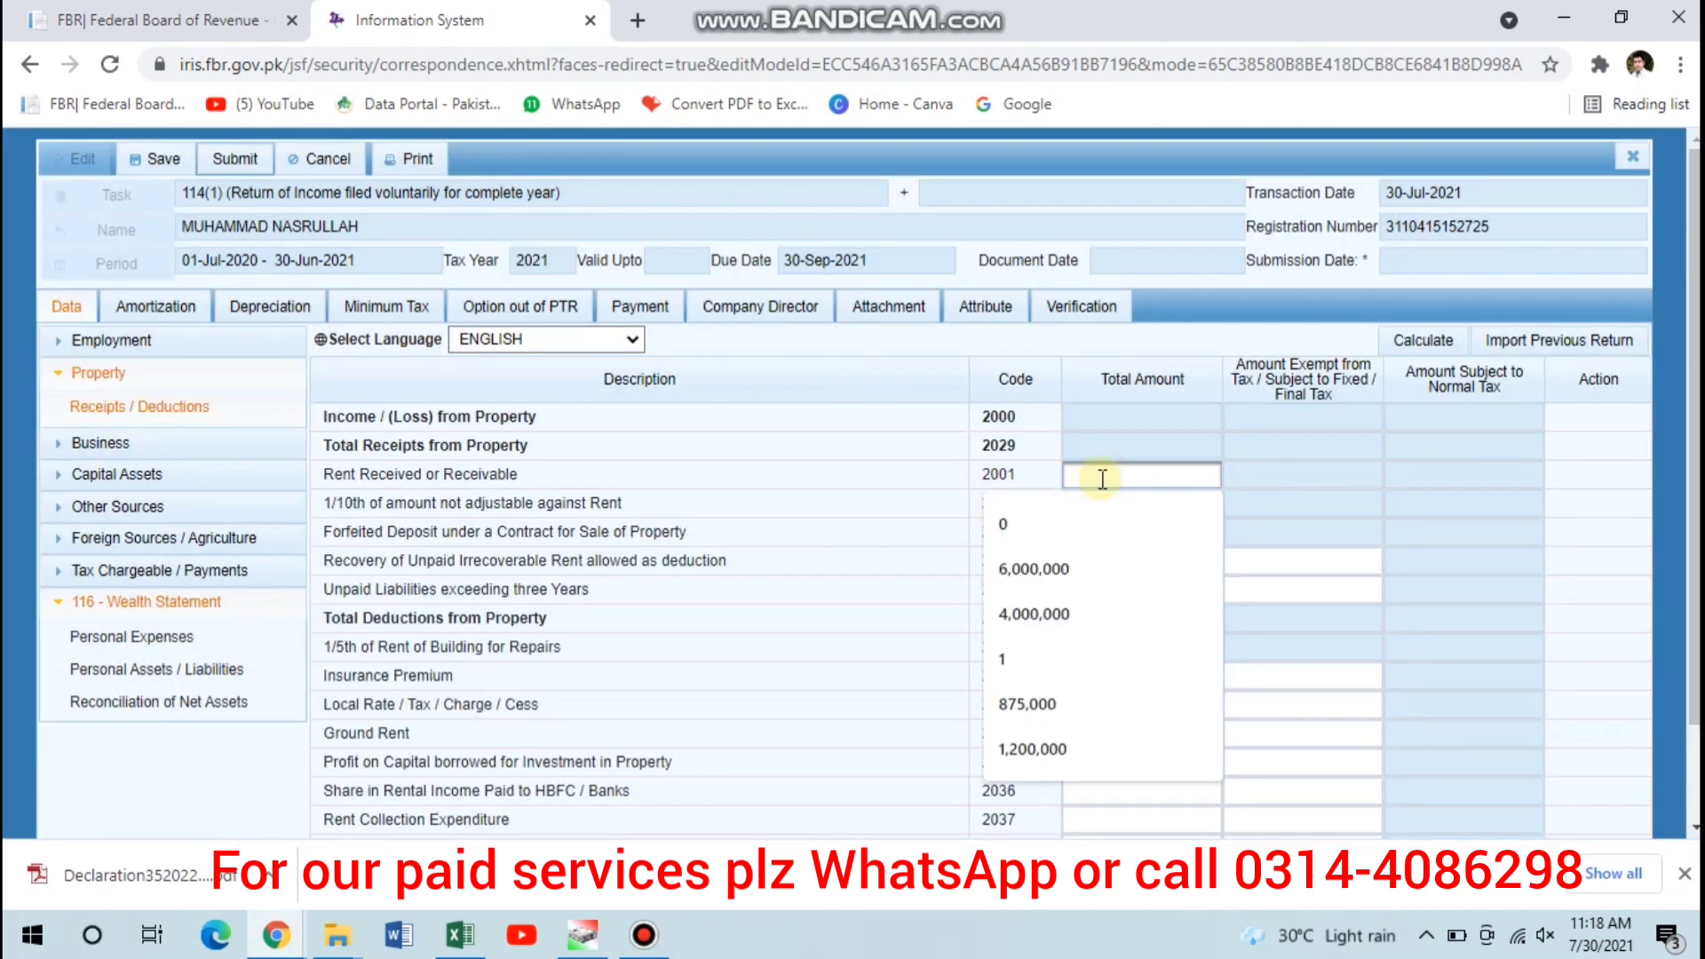
left_click(1102, 479)
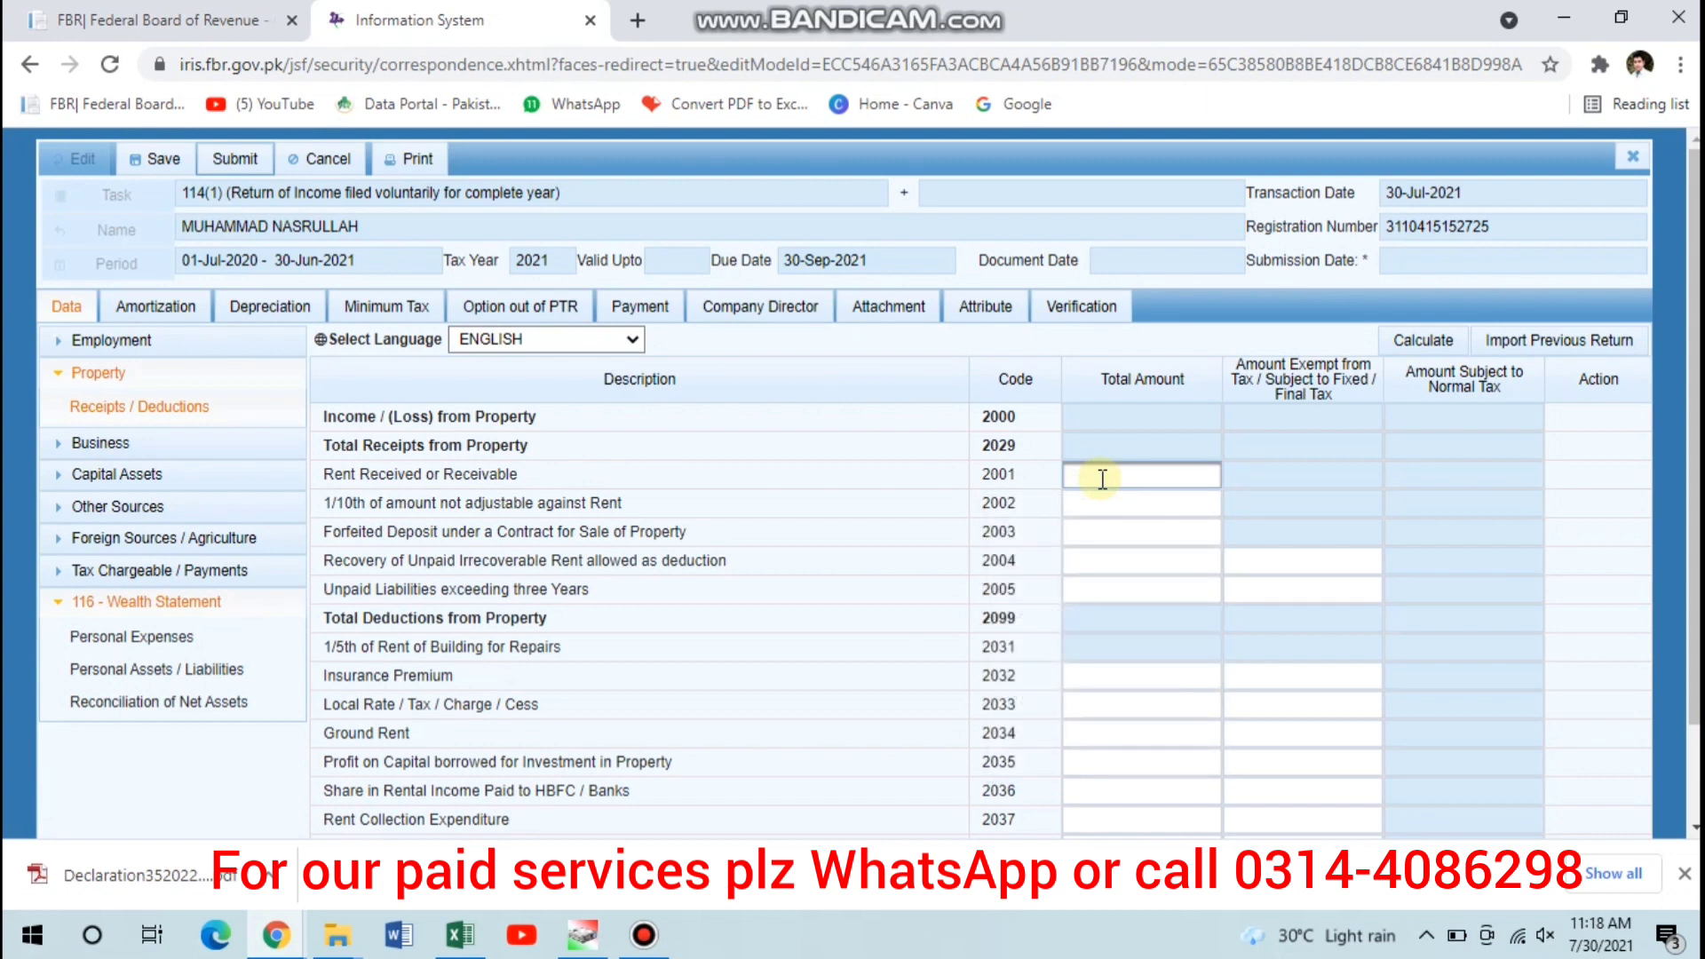
type("320,")
type("0000")
key("Tab")
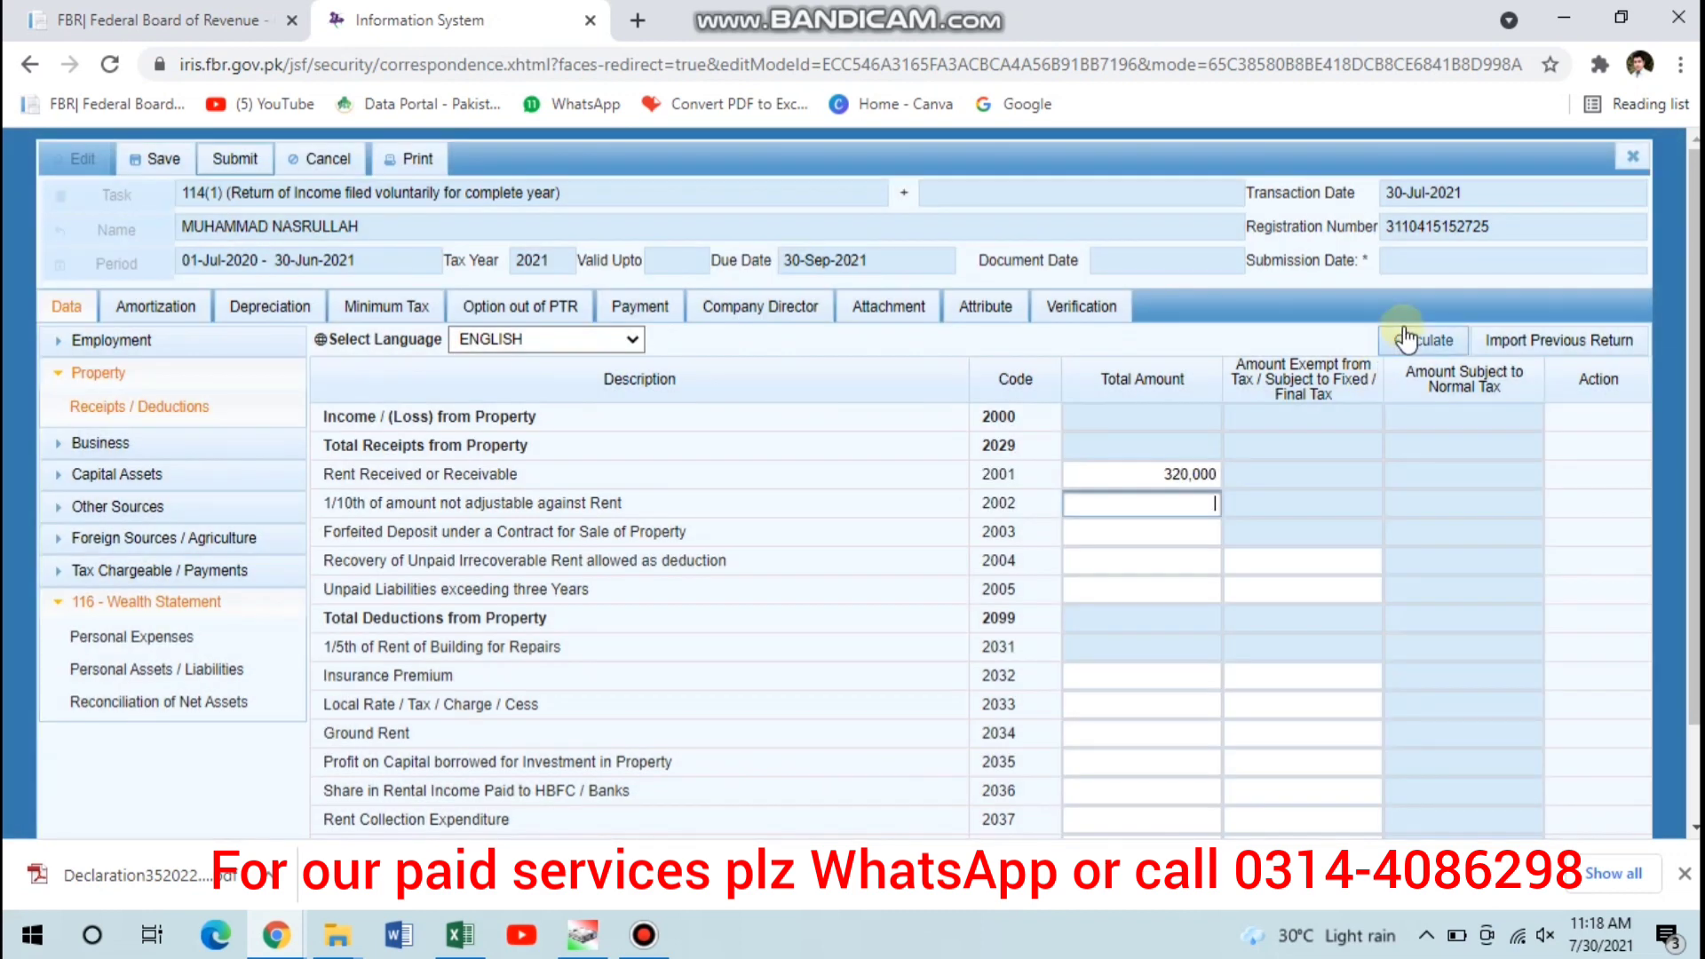
left_click(1405, 337)
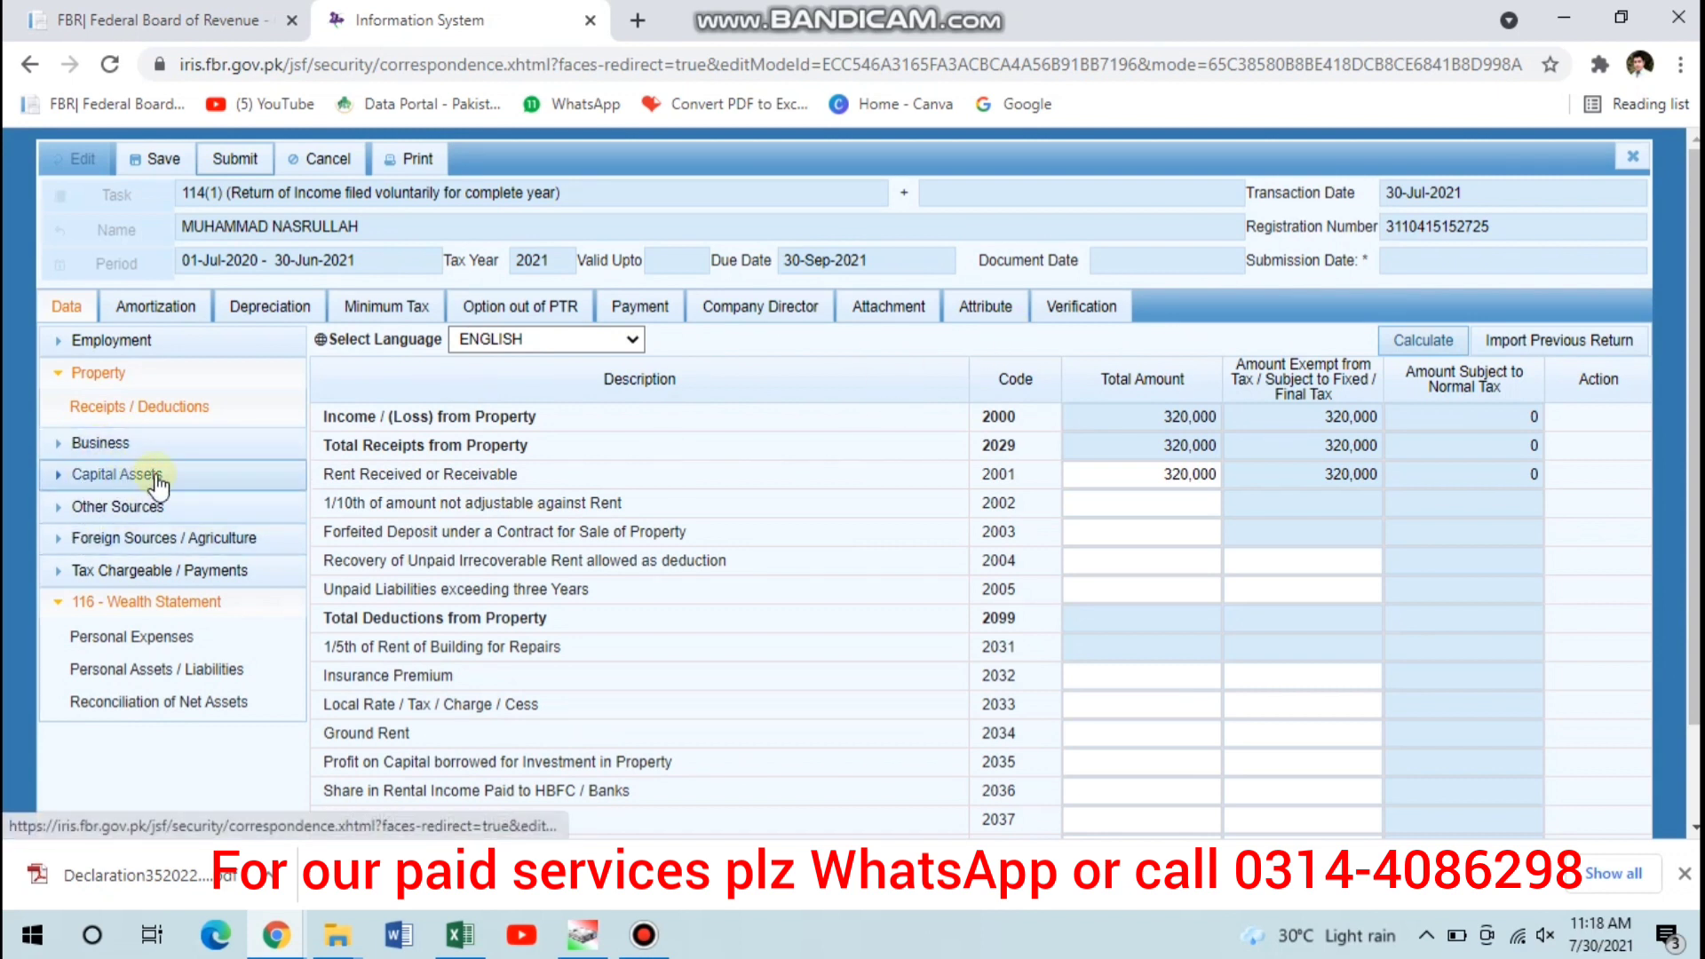
Open the Final / Fixed / Minimum / Average / Relevant / Reduced Tax section and examine the tax chargeable on income from property u/s 15(6)
left_click(175, 575)
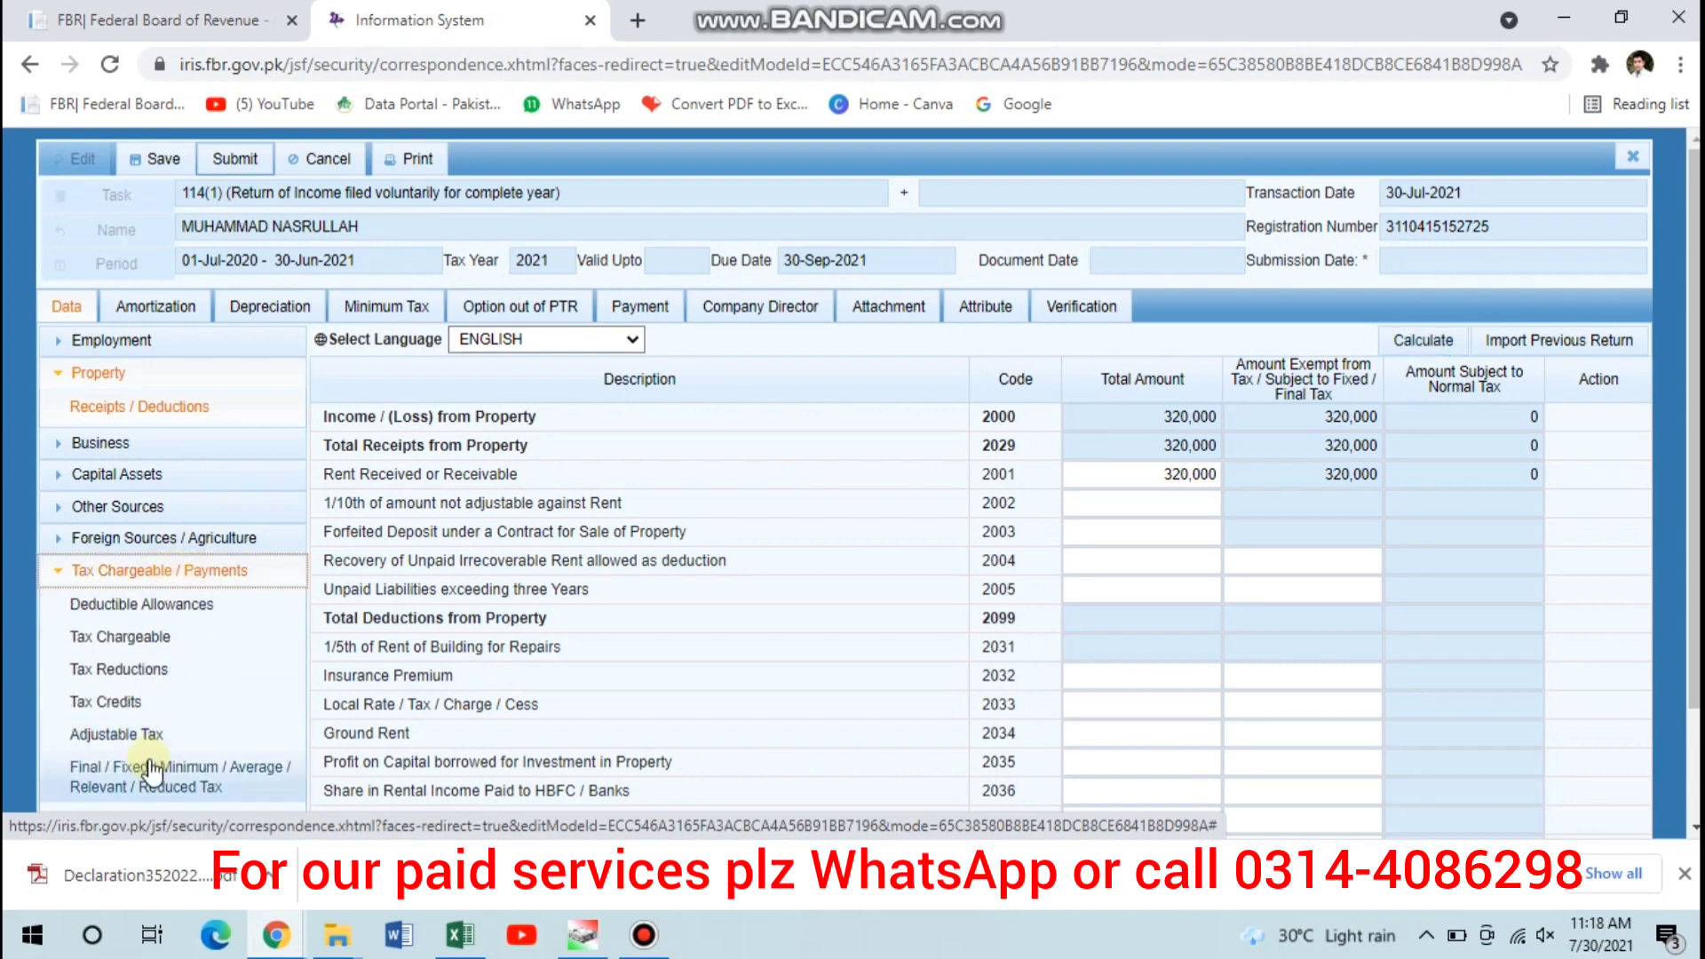
left_click(149, 766)
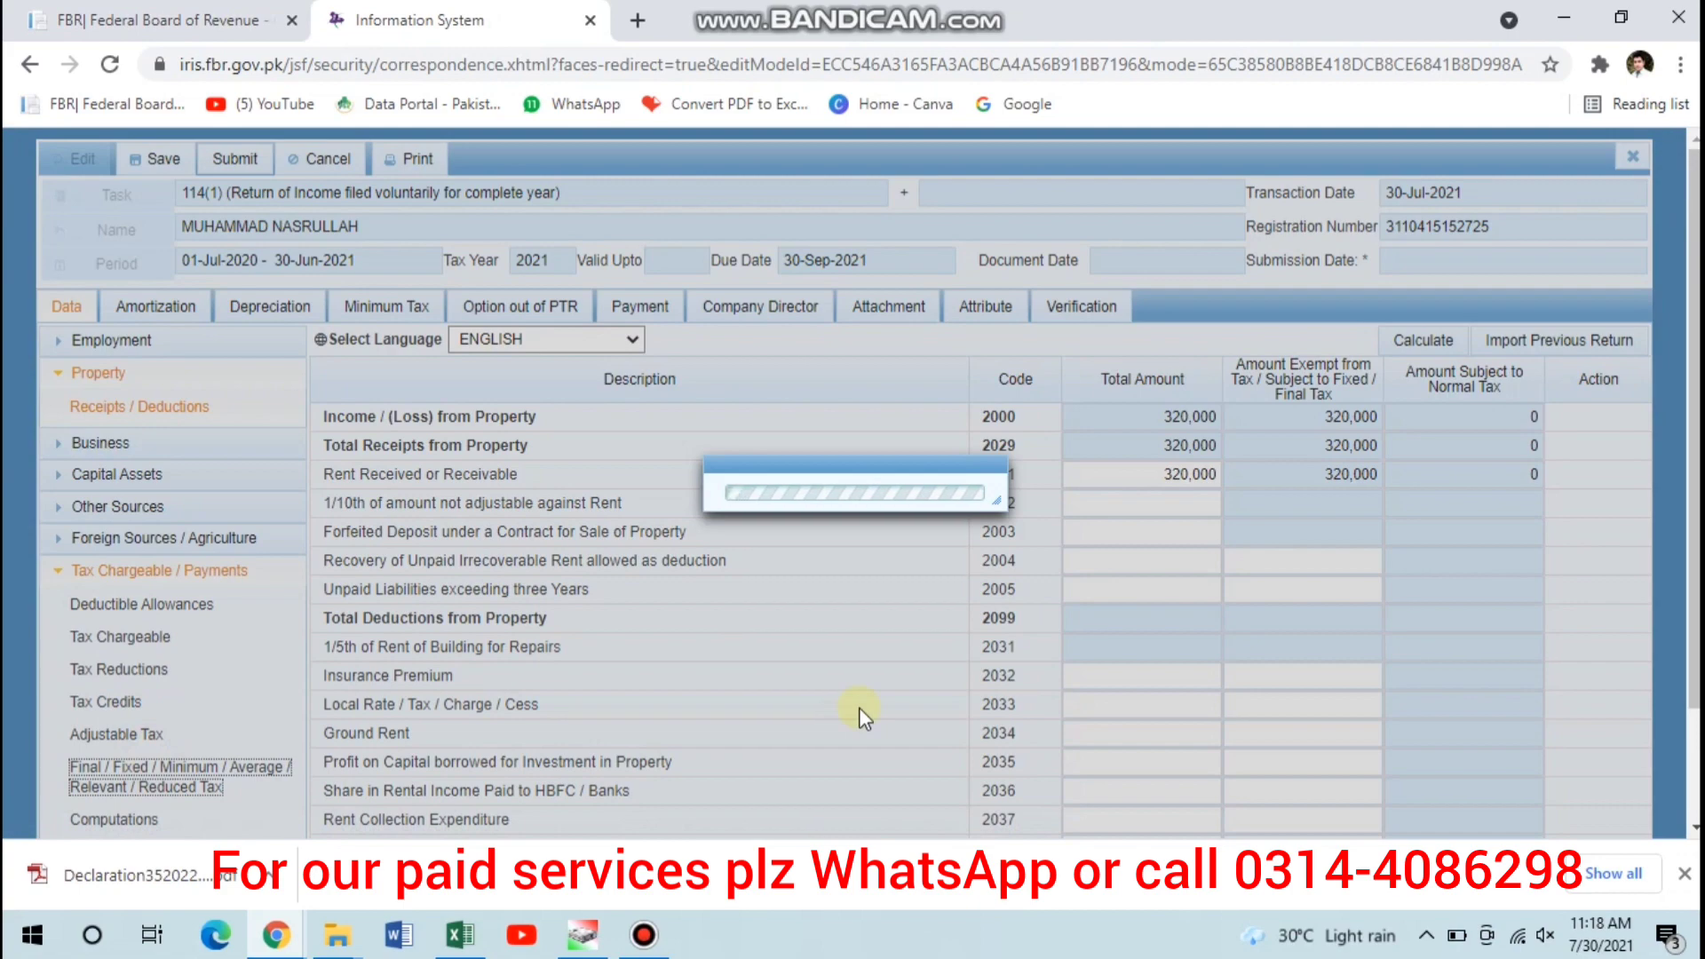
scroll(862, 715, "down", 6)
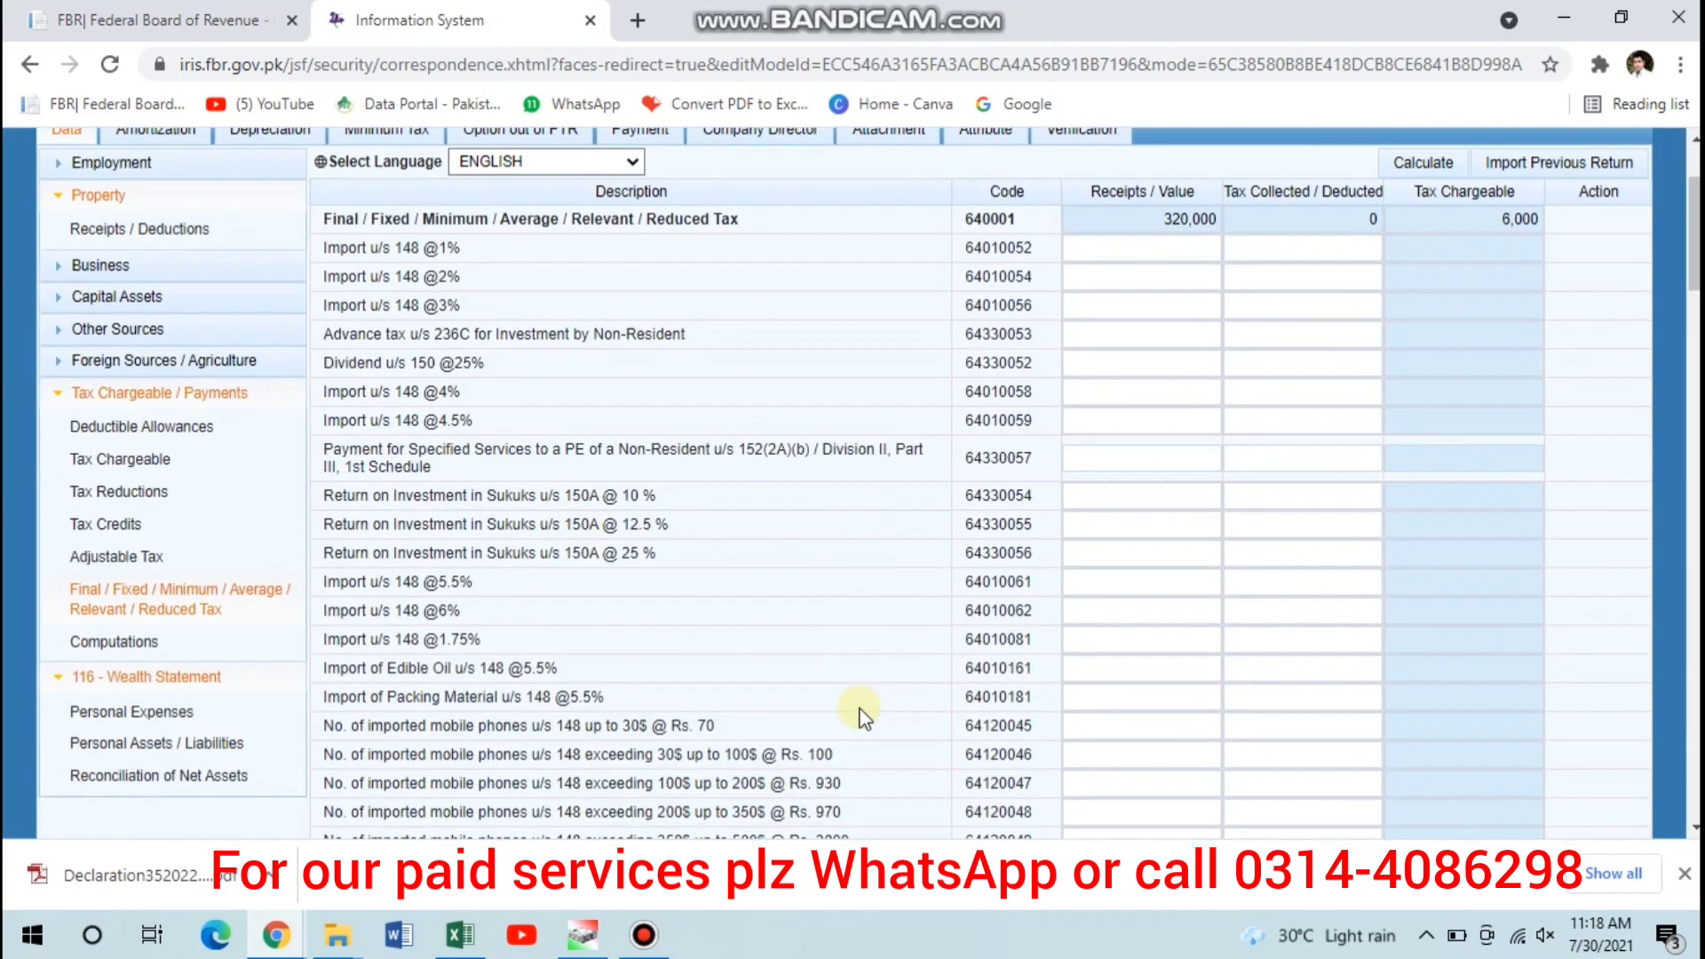
scroll(861, 710, "down", 12)
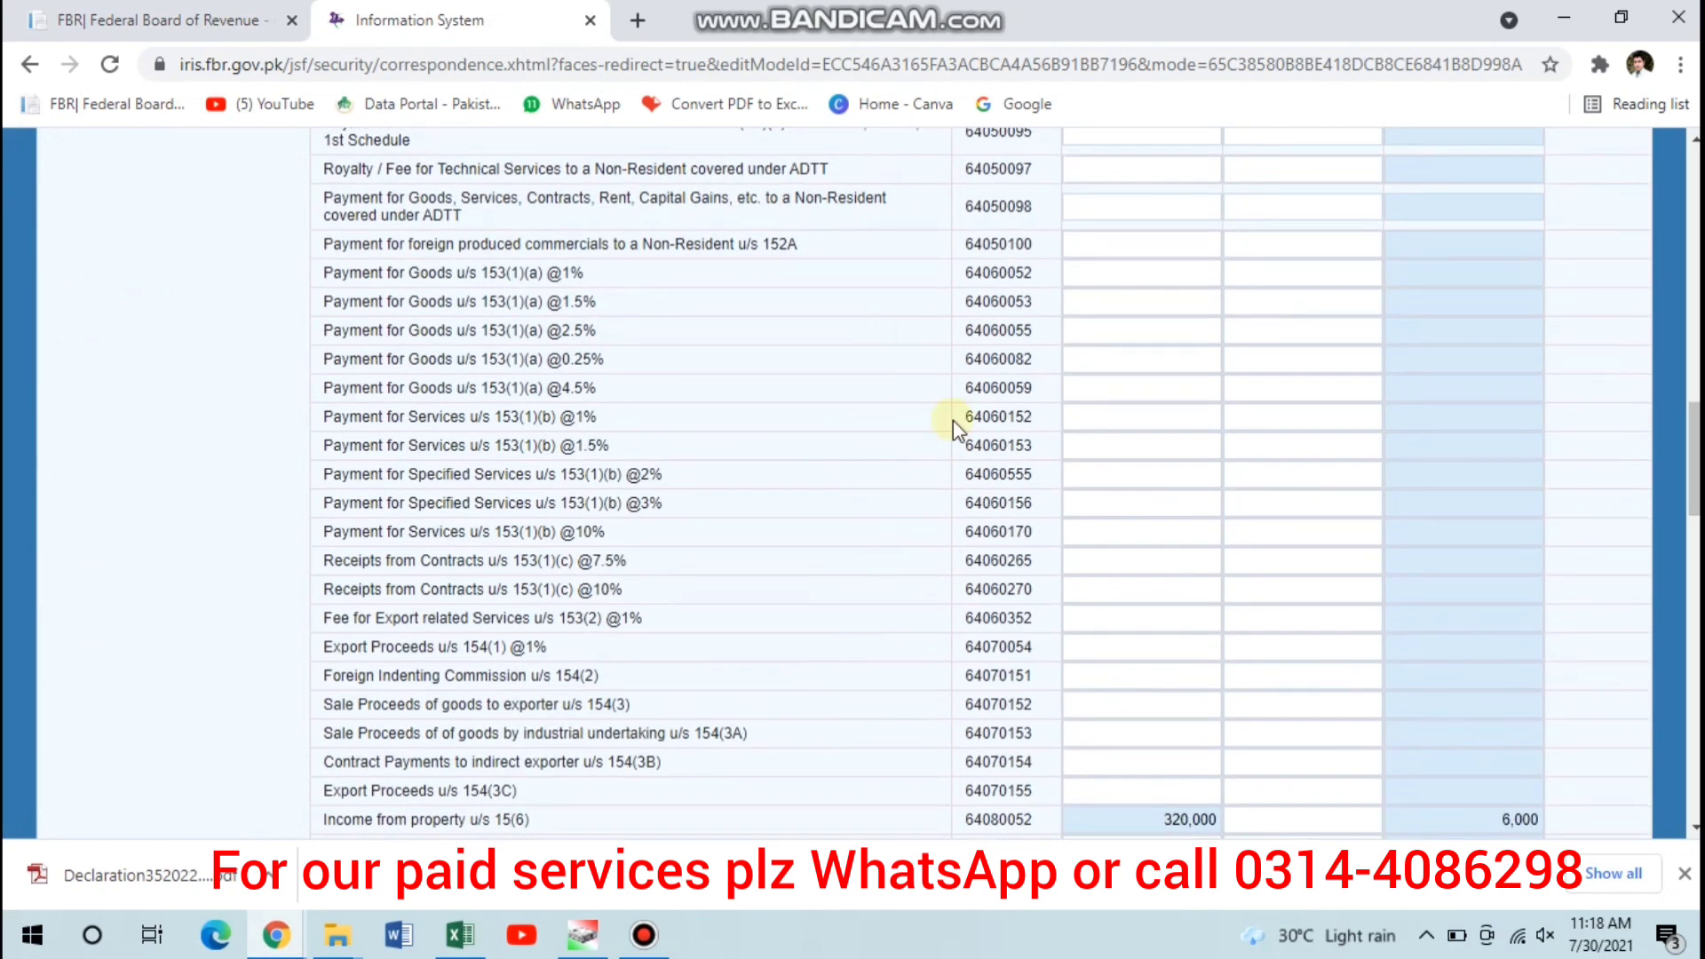
scroll(975, 493, "down", 12)
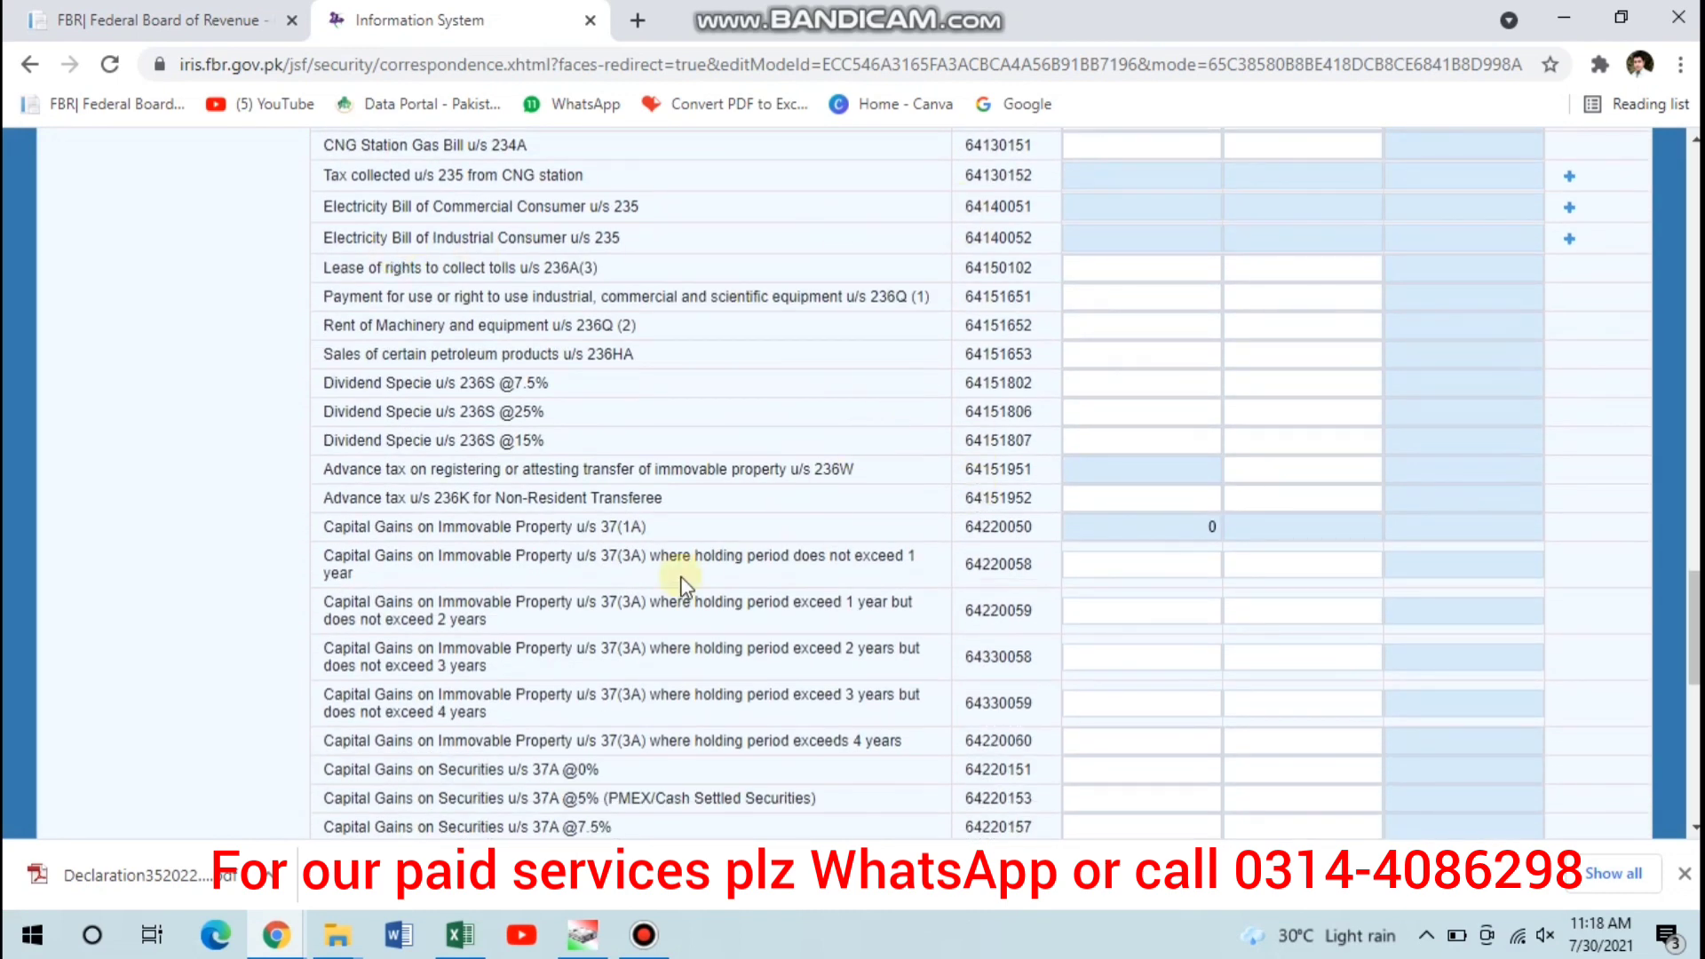
scroll(679, 575, "up", 2)
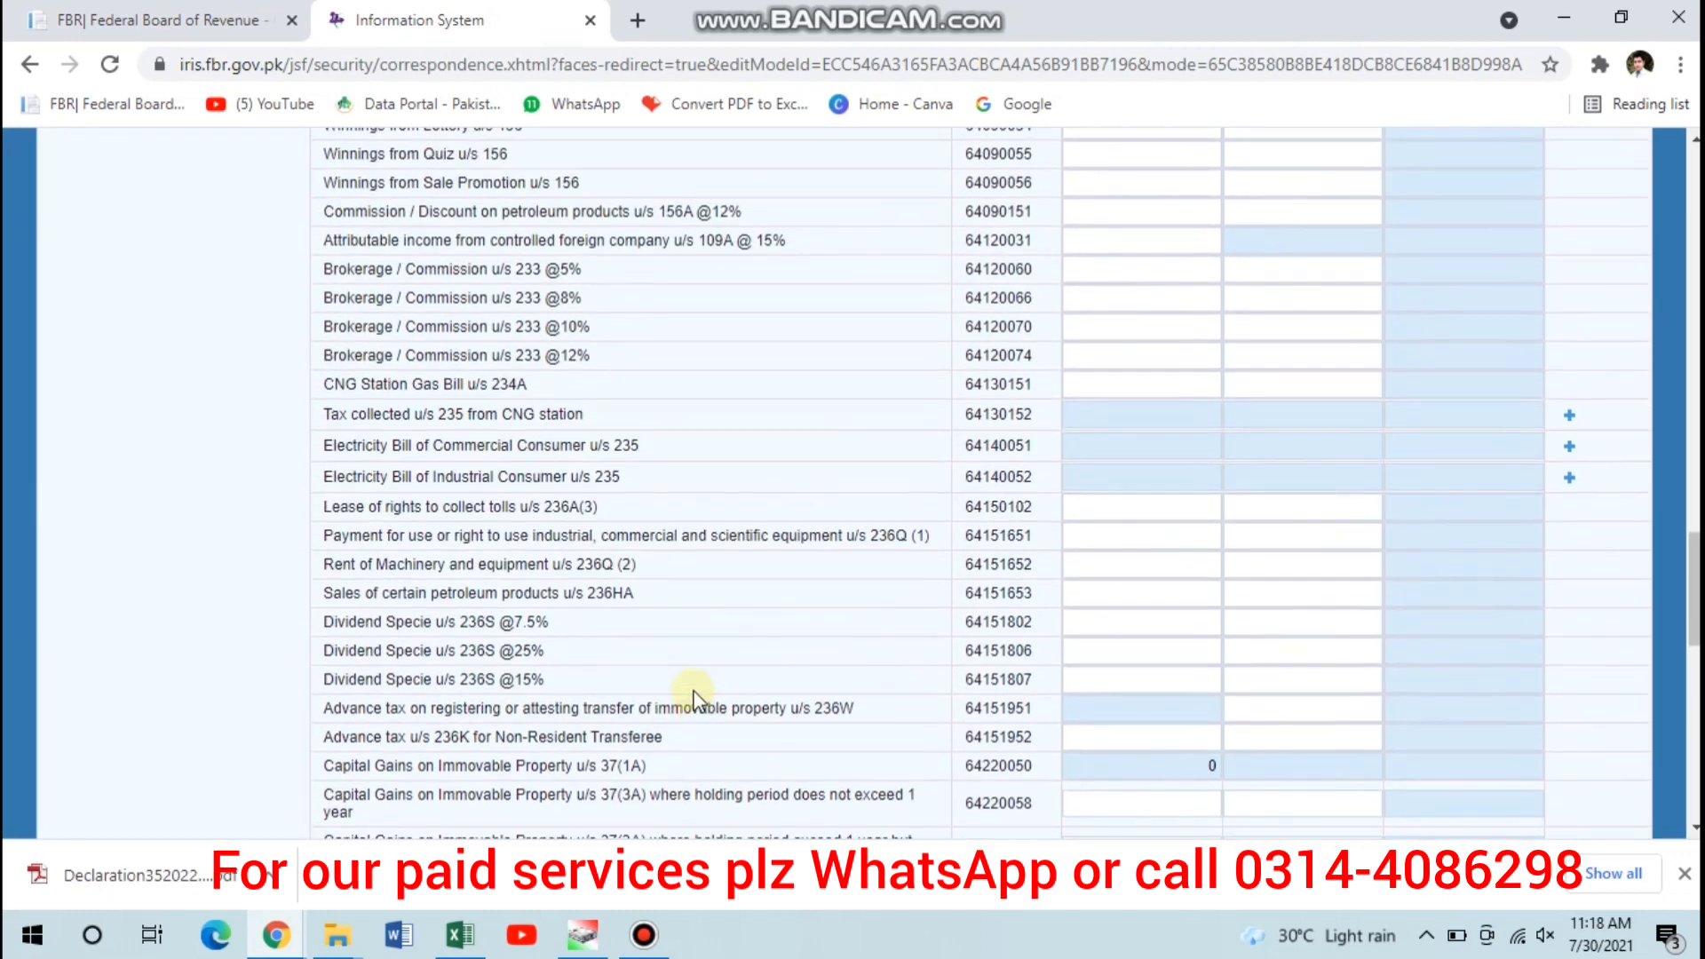
scroll(701, 702, "up", 1)
scroll(971, 514, "up", 1)
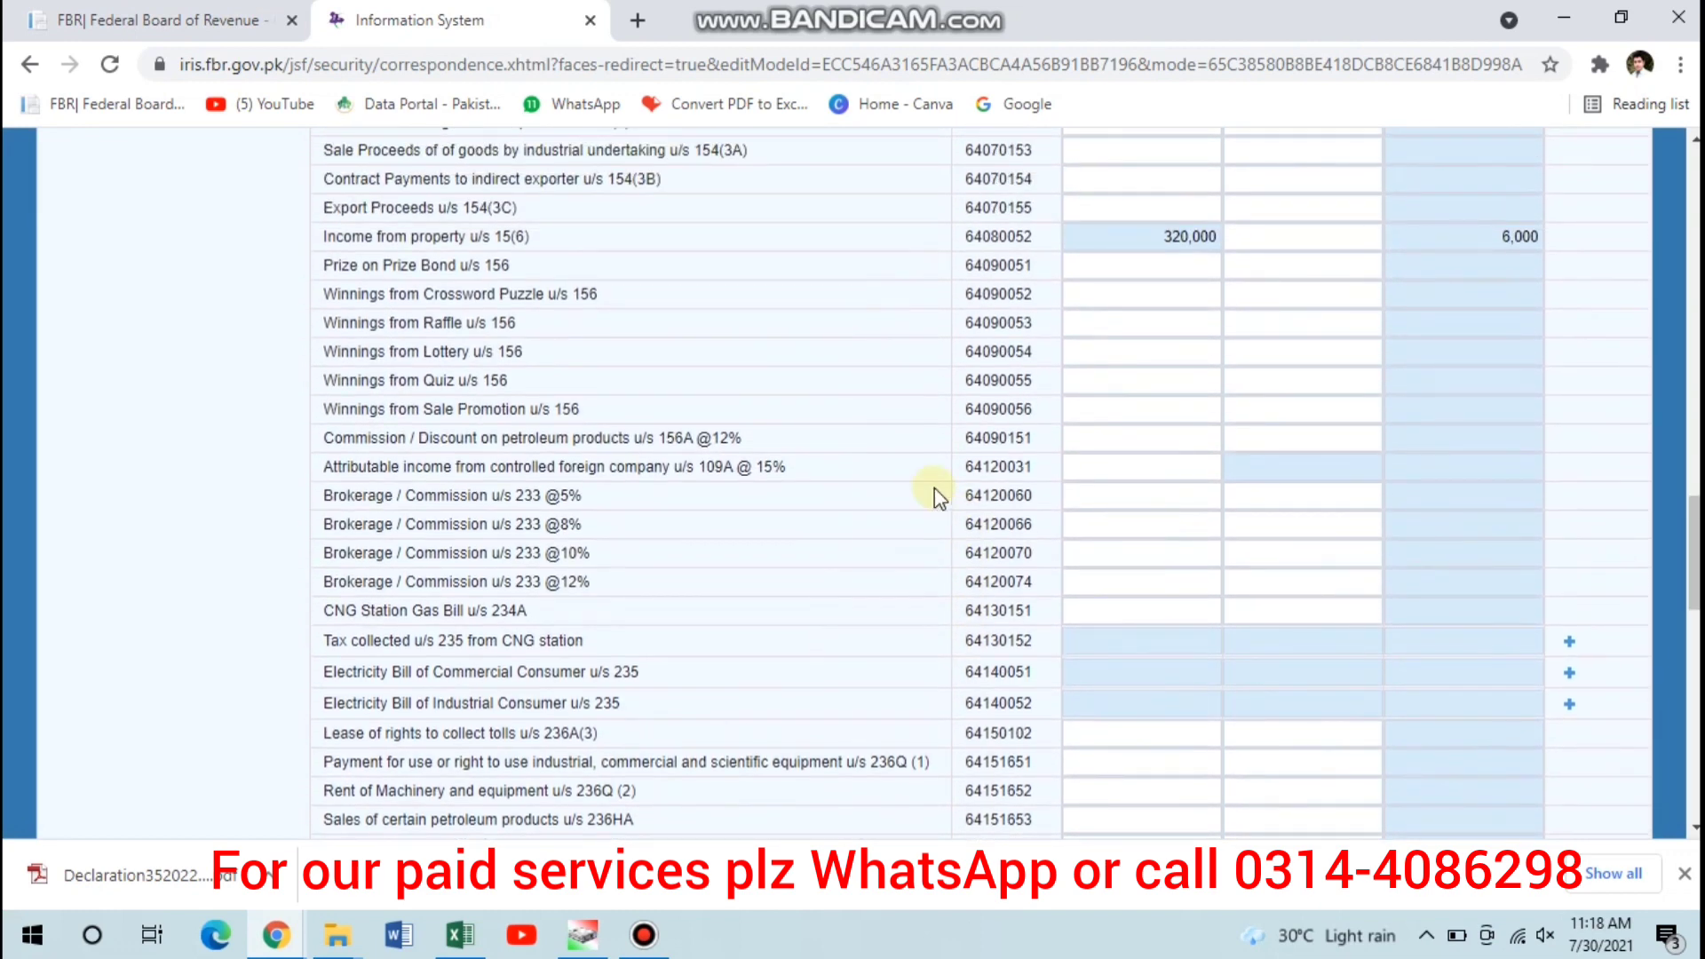
Add a Profit on debt u/s 7B (amount not exceeding 36 million) entry with a placeholder account number of zeros and HBL as contents
scroll(708, 468, "down", 7)
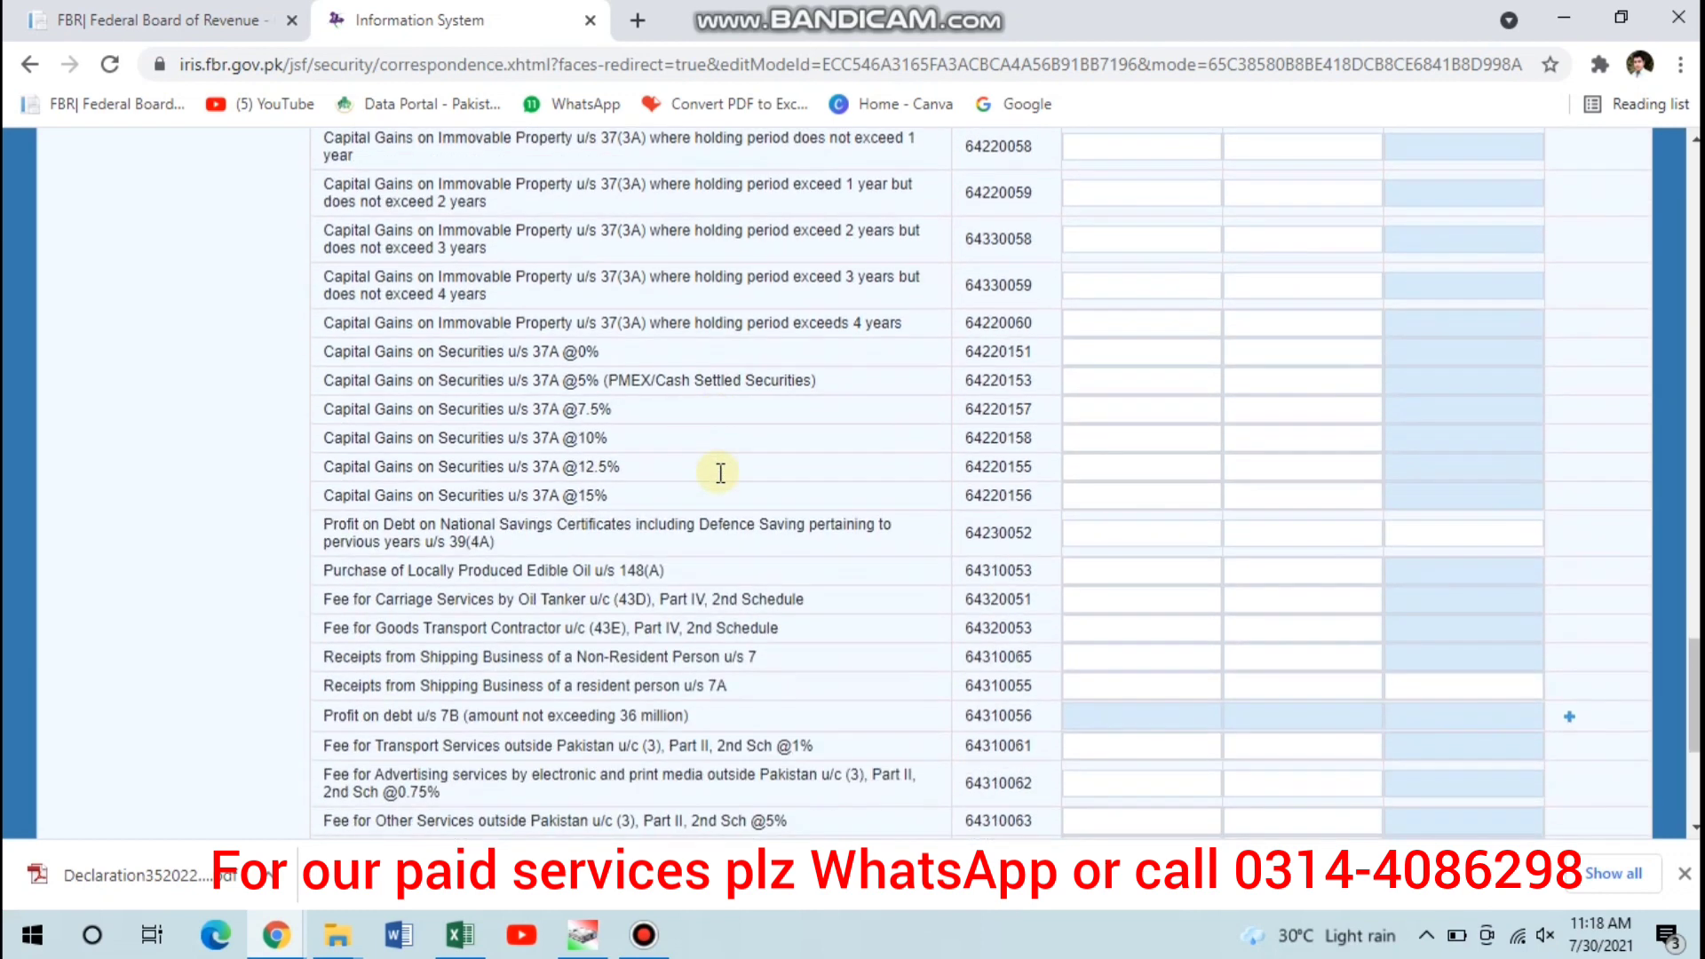
scroll(721, 472, "down", 3)
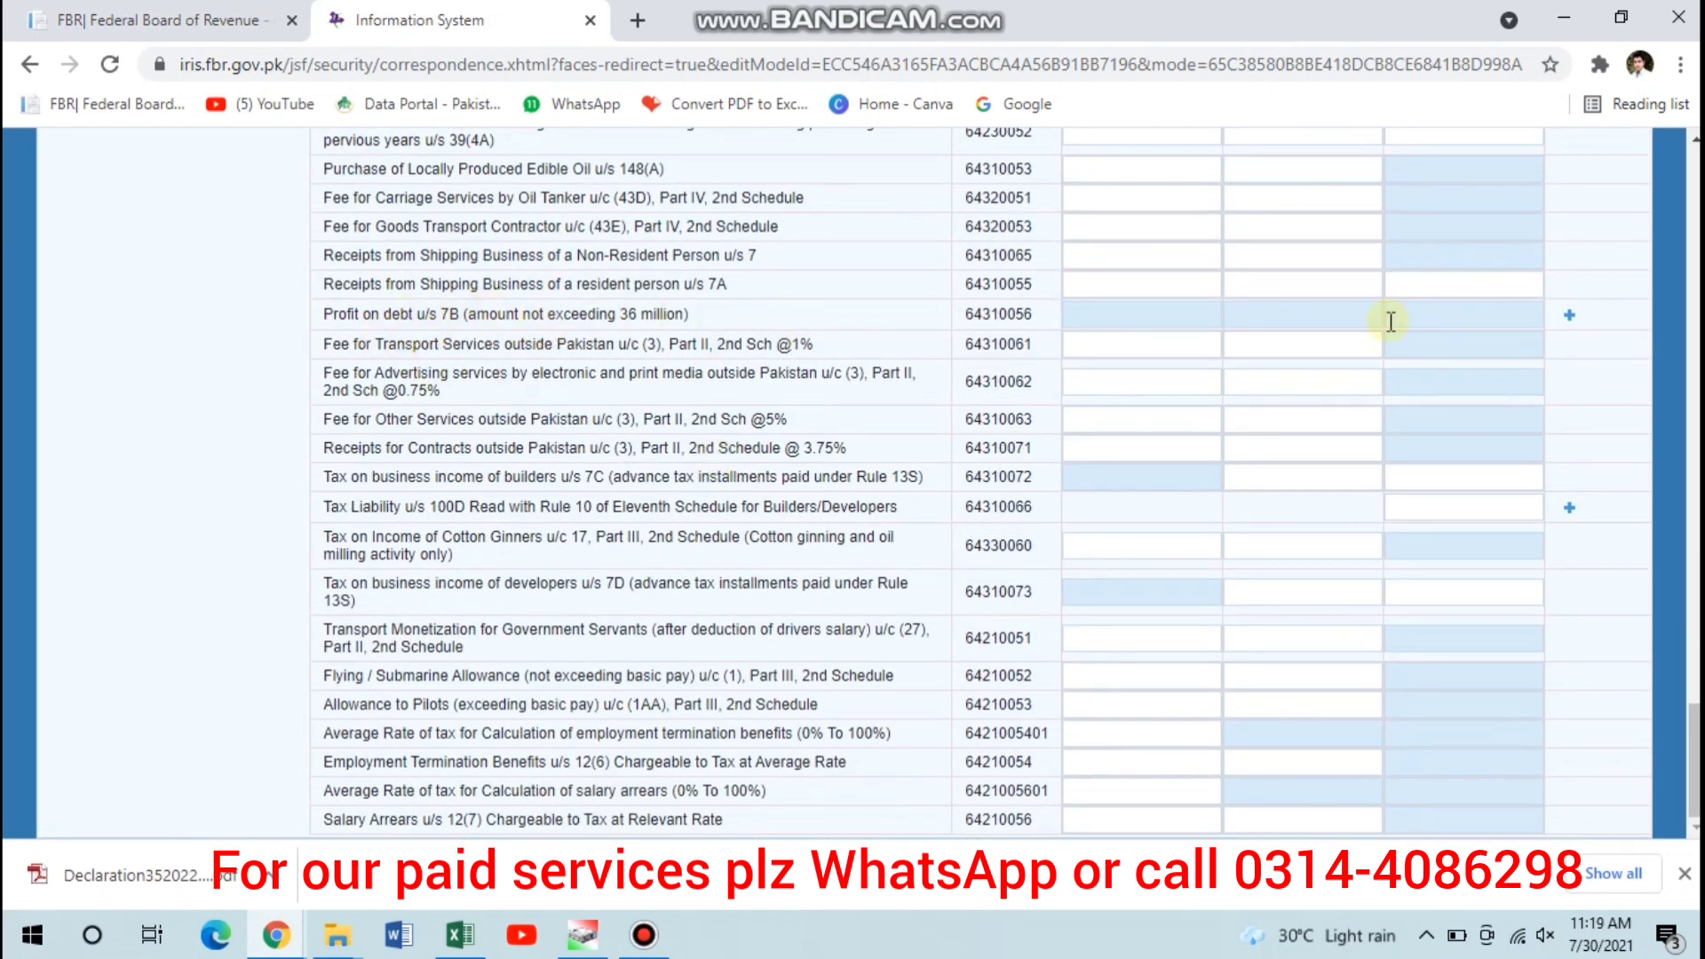
left_click(1570, 316)
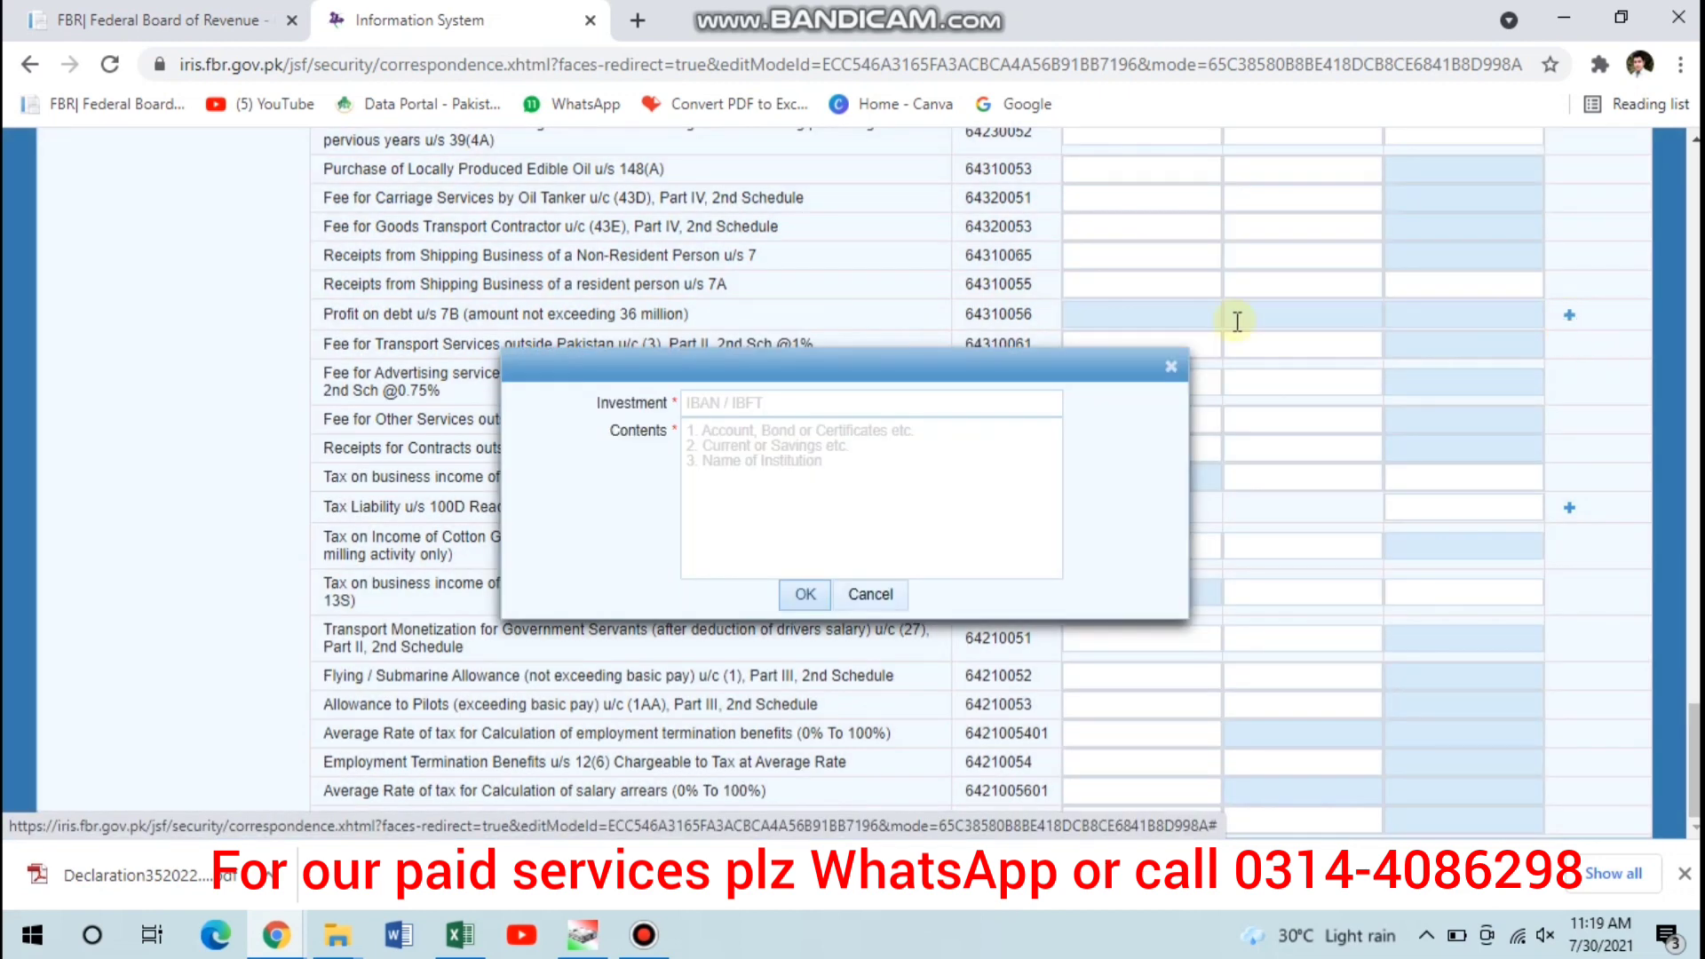
left_click(817, 392)
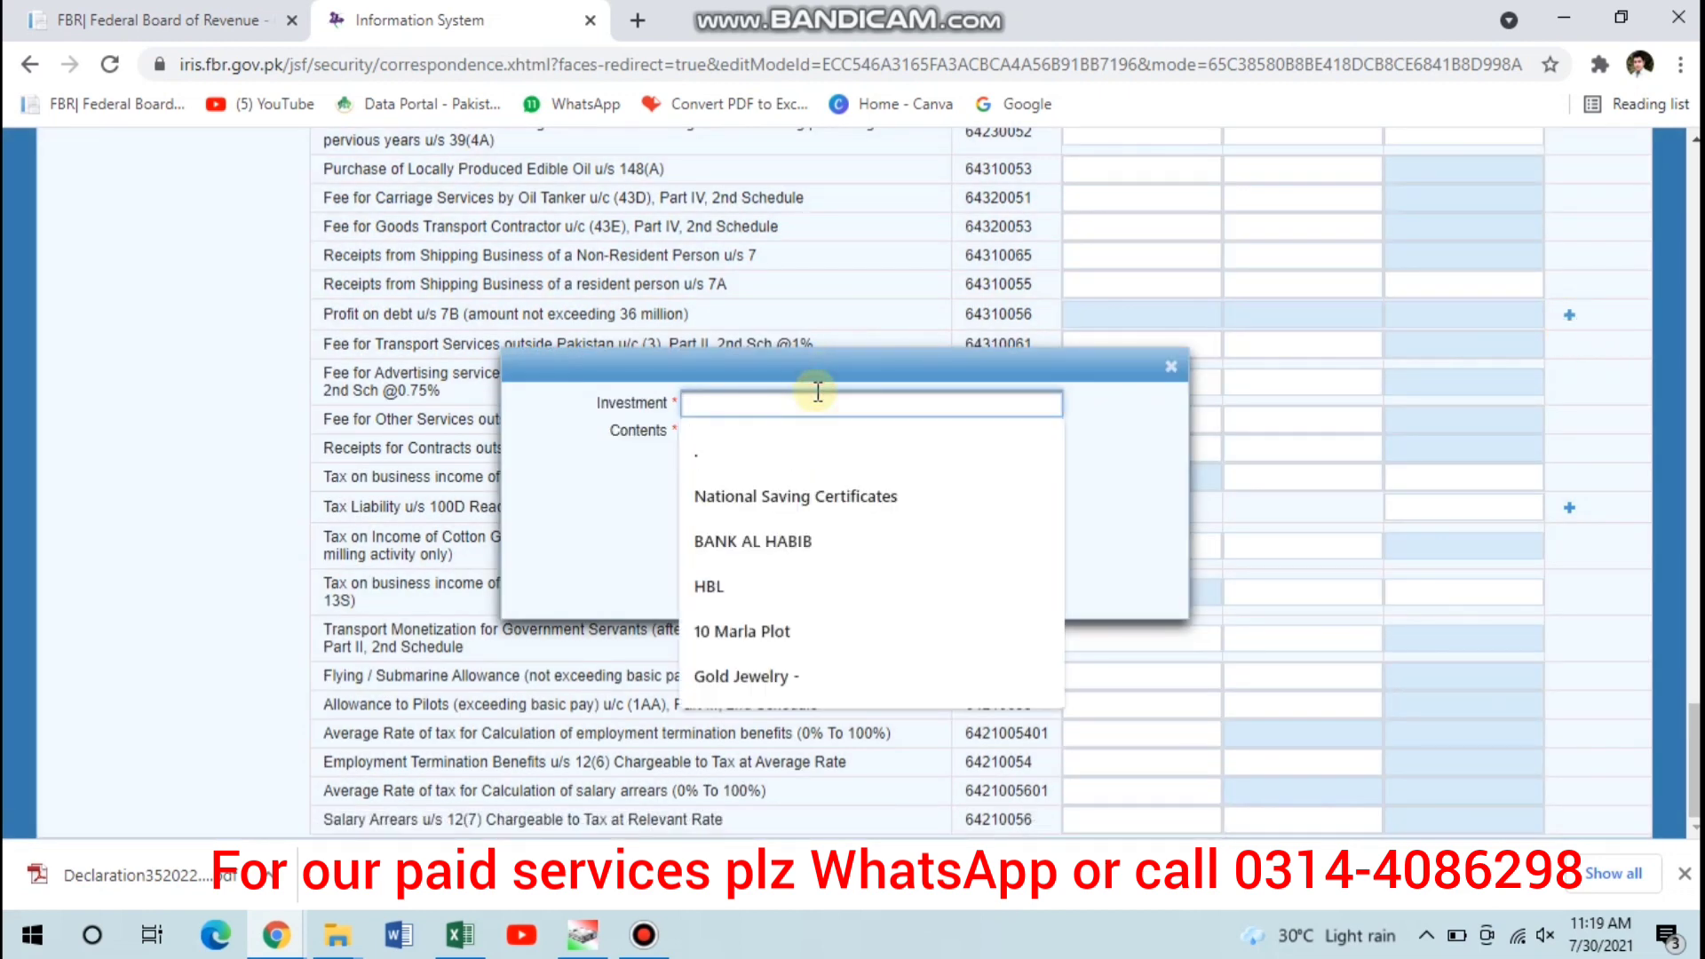
type("000000")
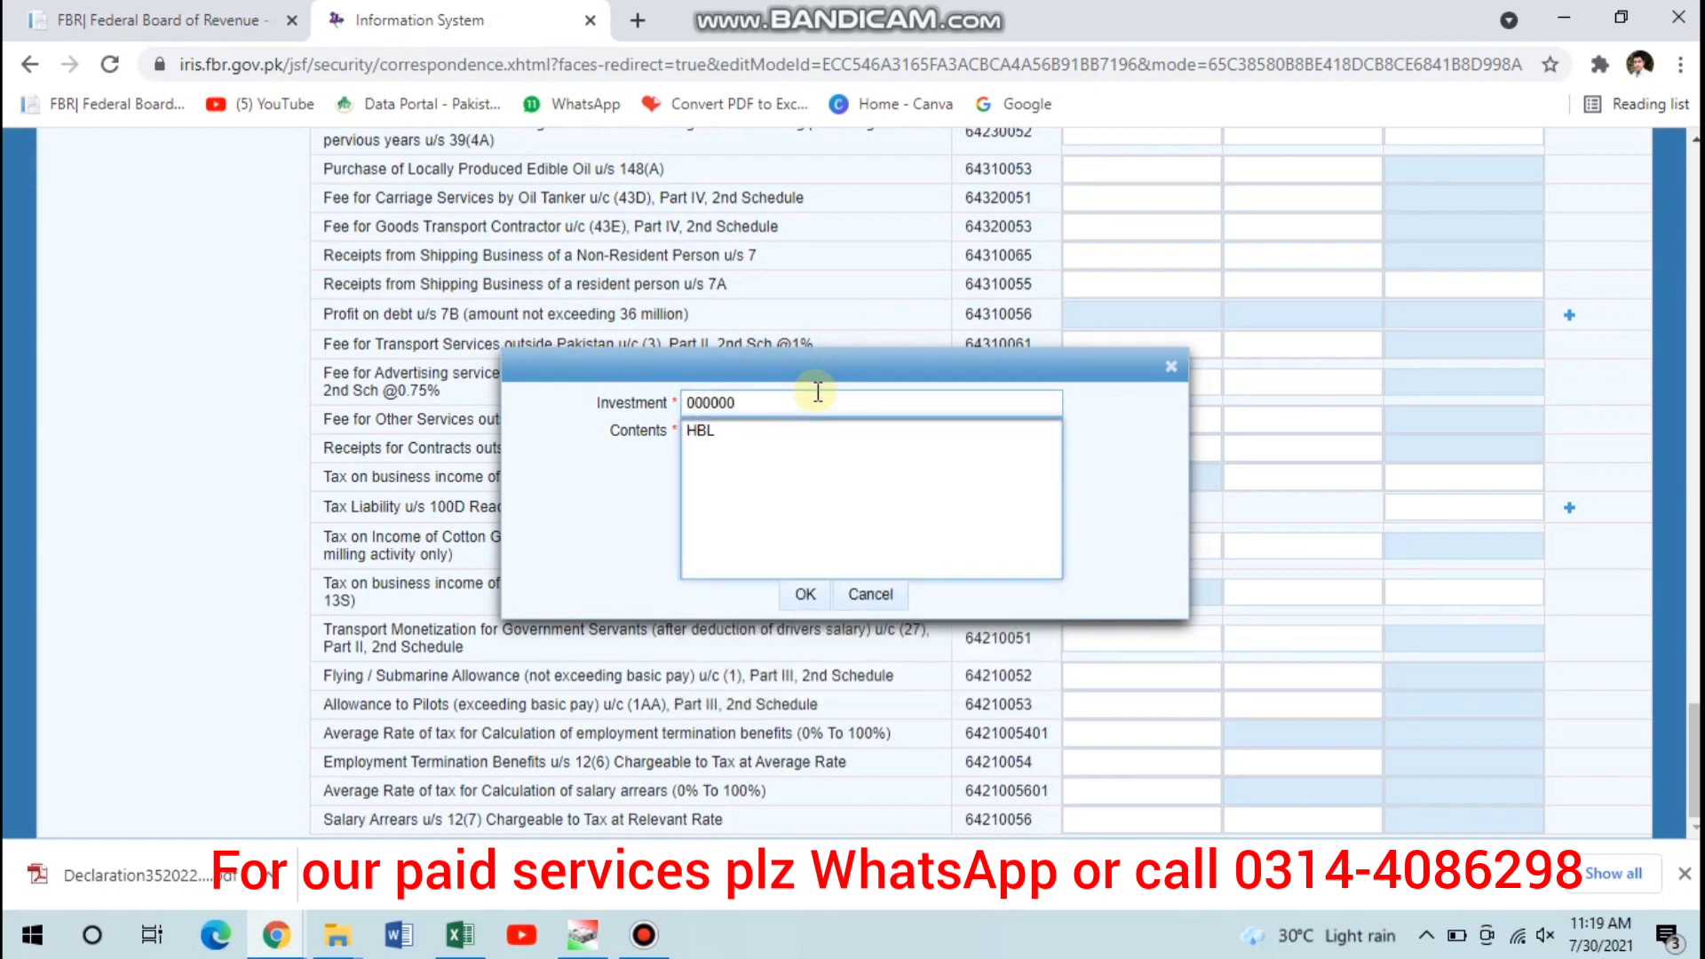
left_click(805, 595)
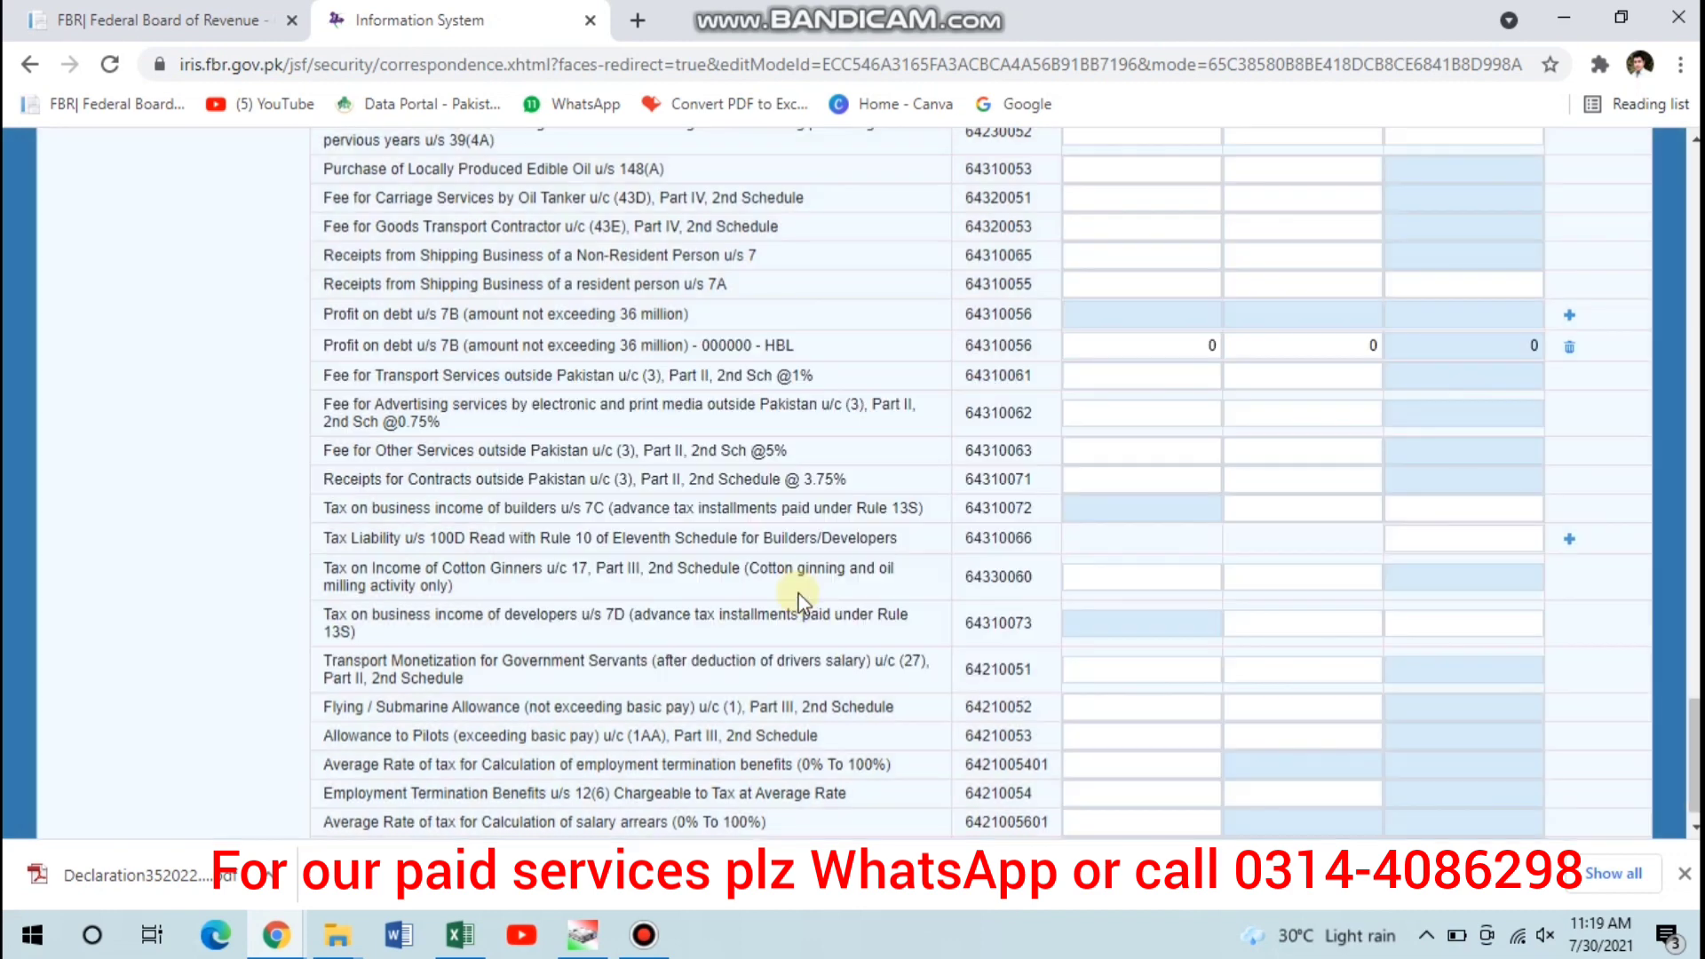
Enter 100,000 as receipts and 15,000 as tax deducted for the HBL profit on debt entry
left_click(1170, 345)
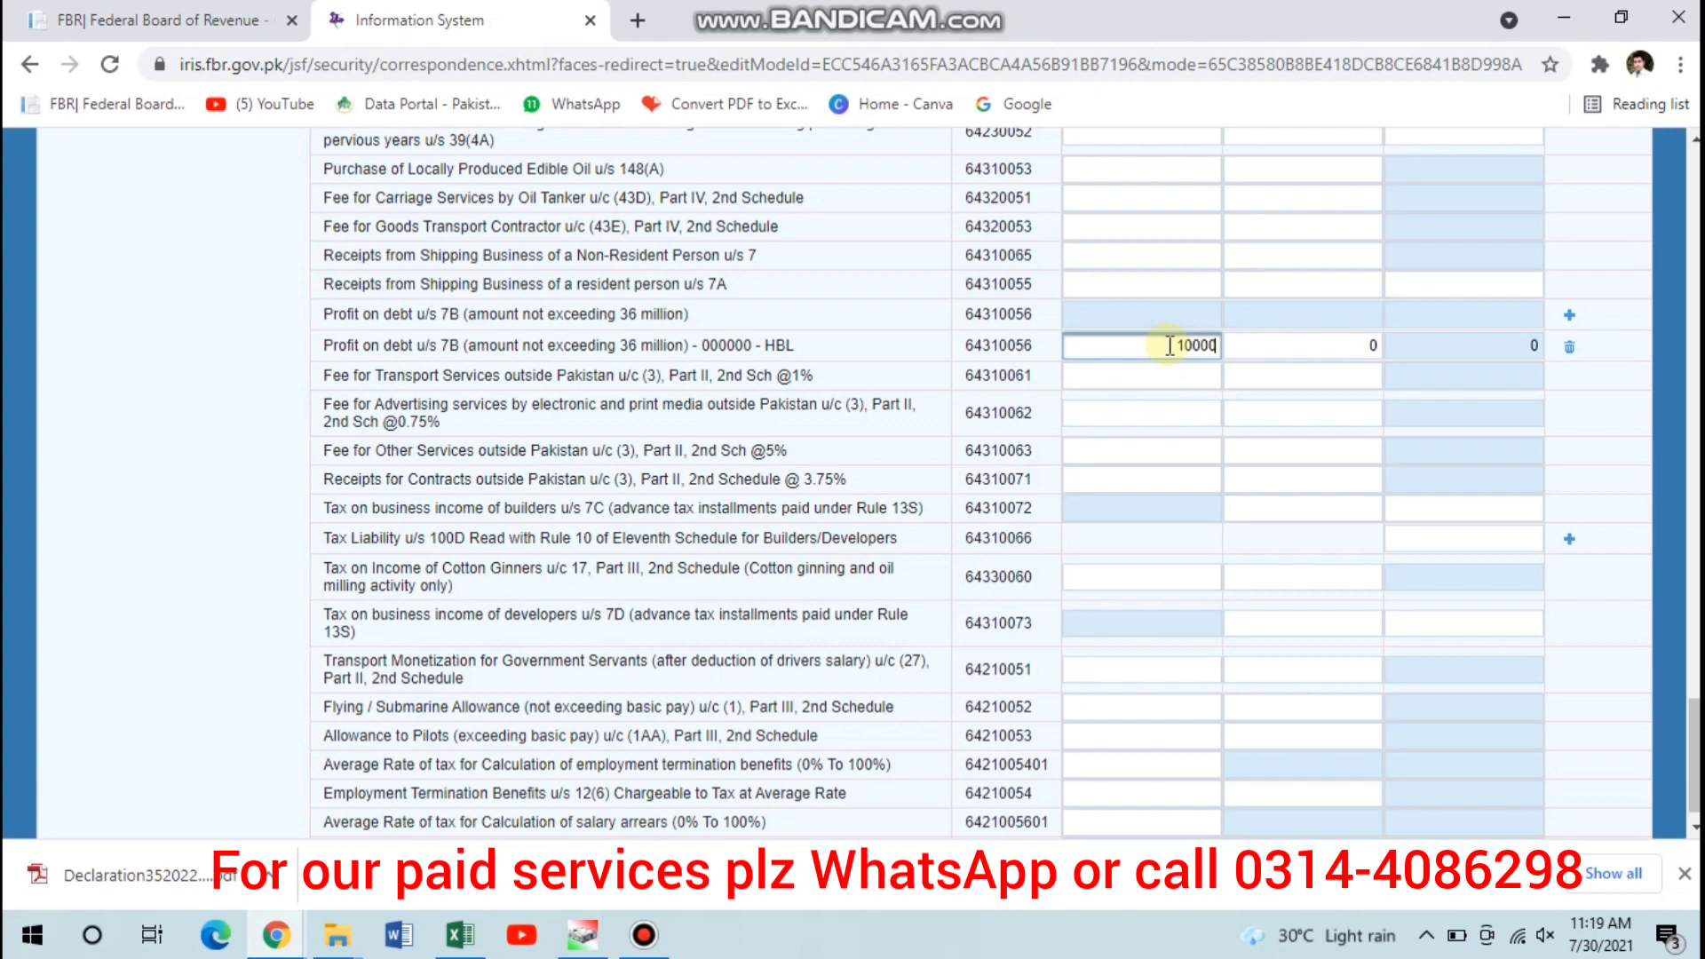
key("Tab")
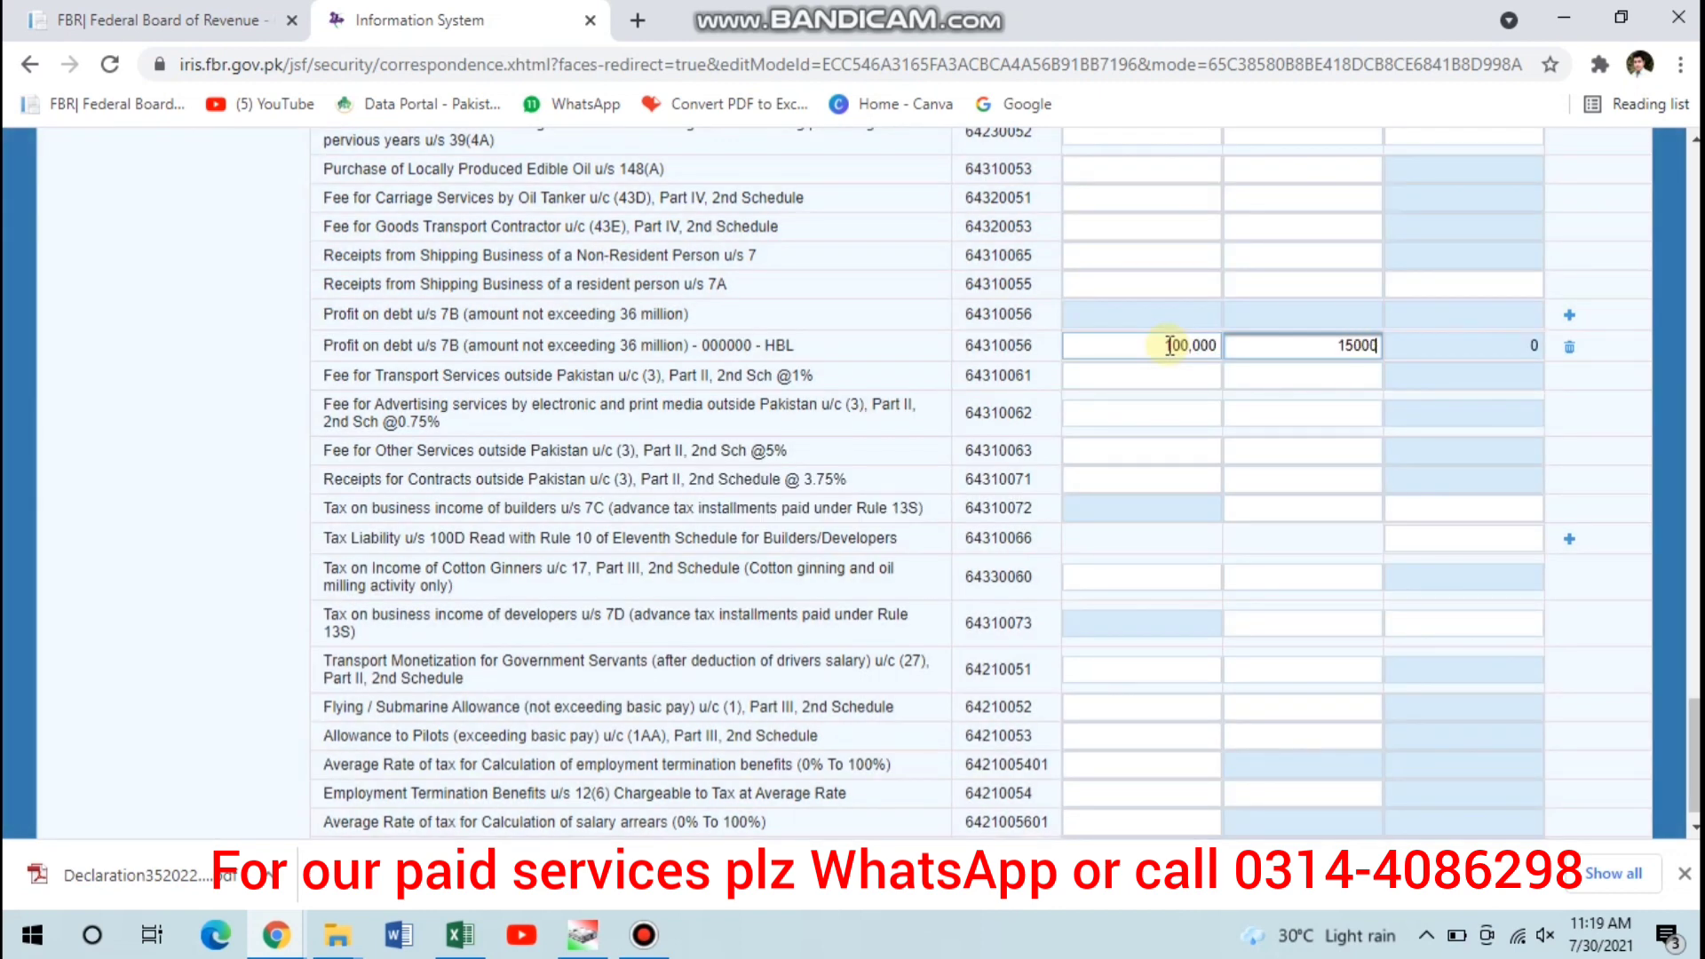
key("Tab")
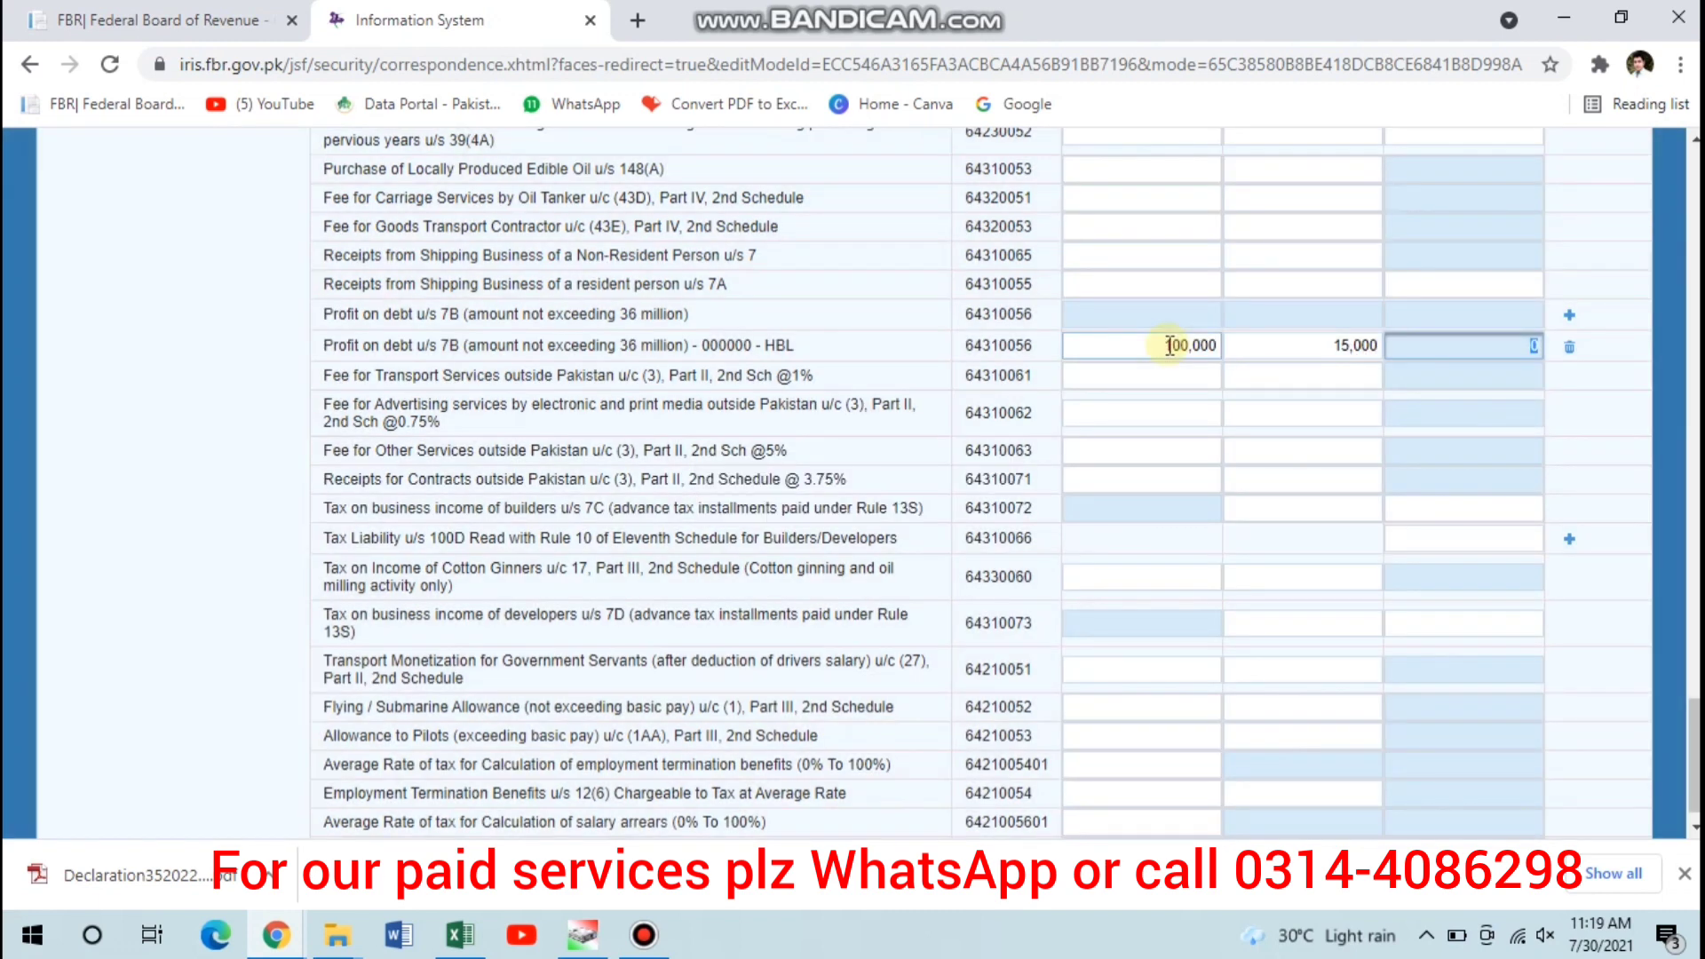
Add another Profit on debt u/s 7B entry with investment NAYA PAKISTAN Certificates and a full stop as contents
left_click(1569, 315)
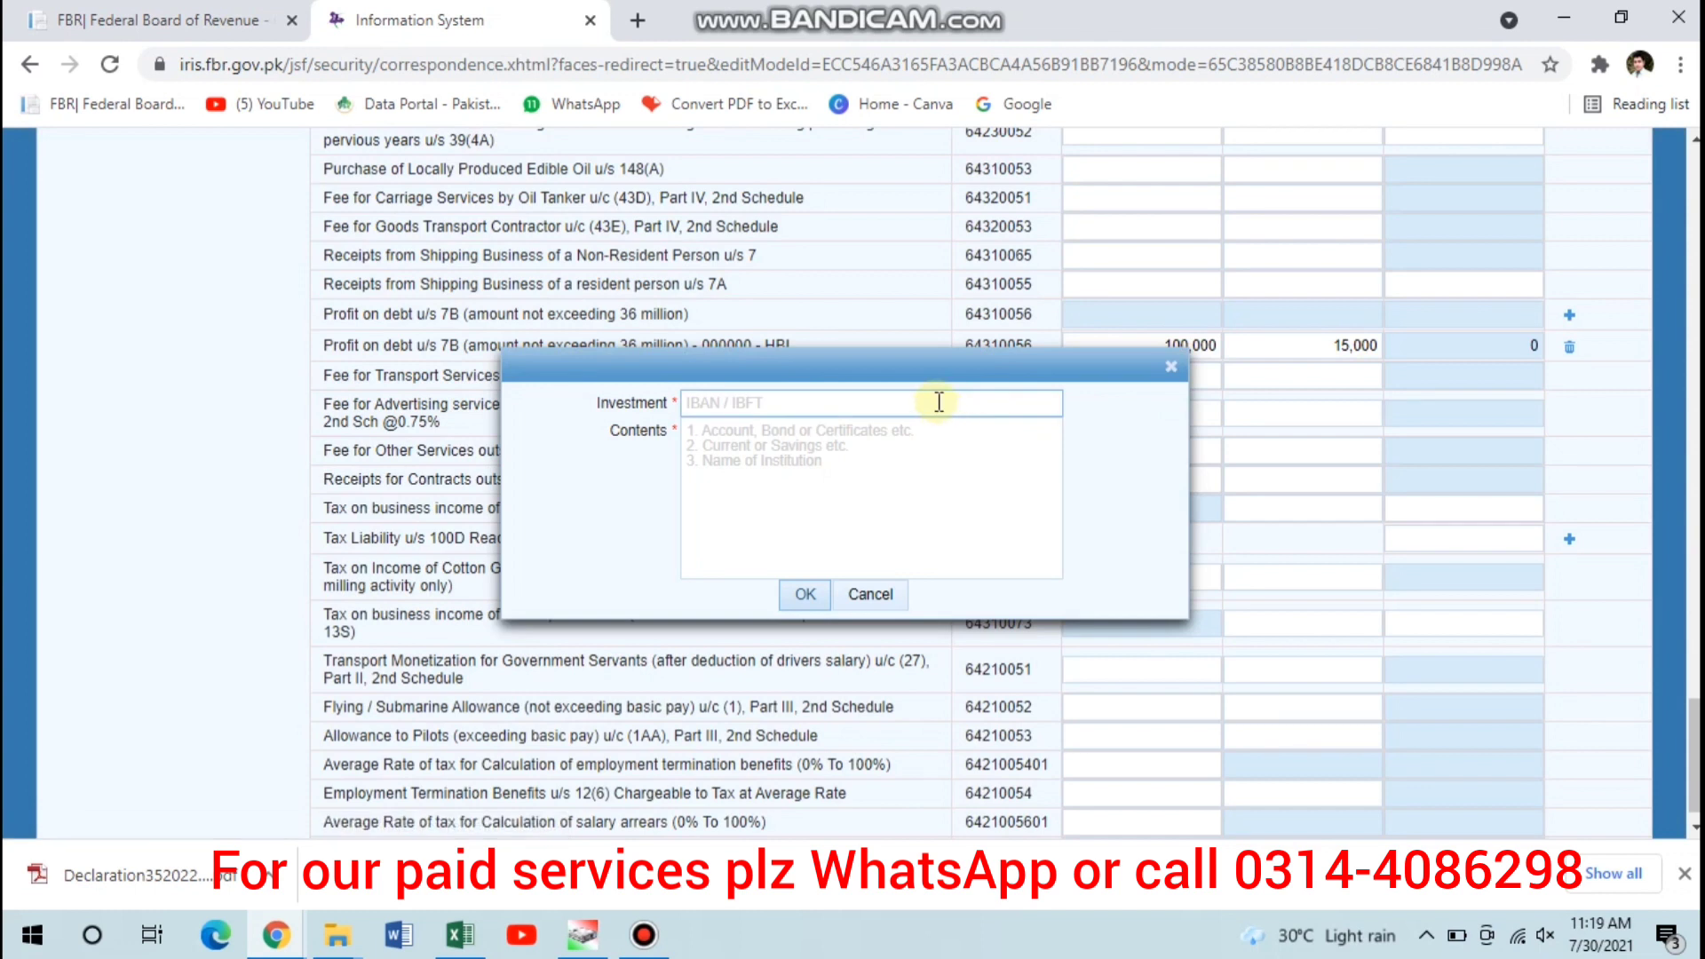
left_click(939, 402)
type("Naya")
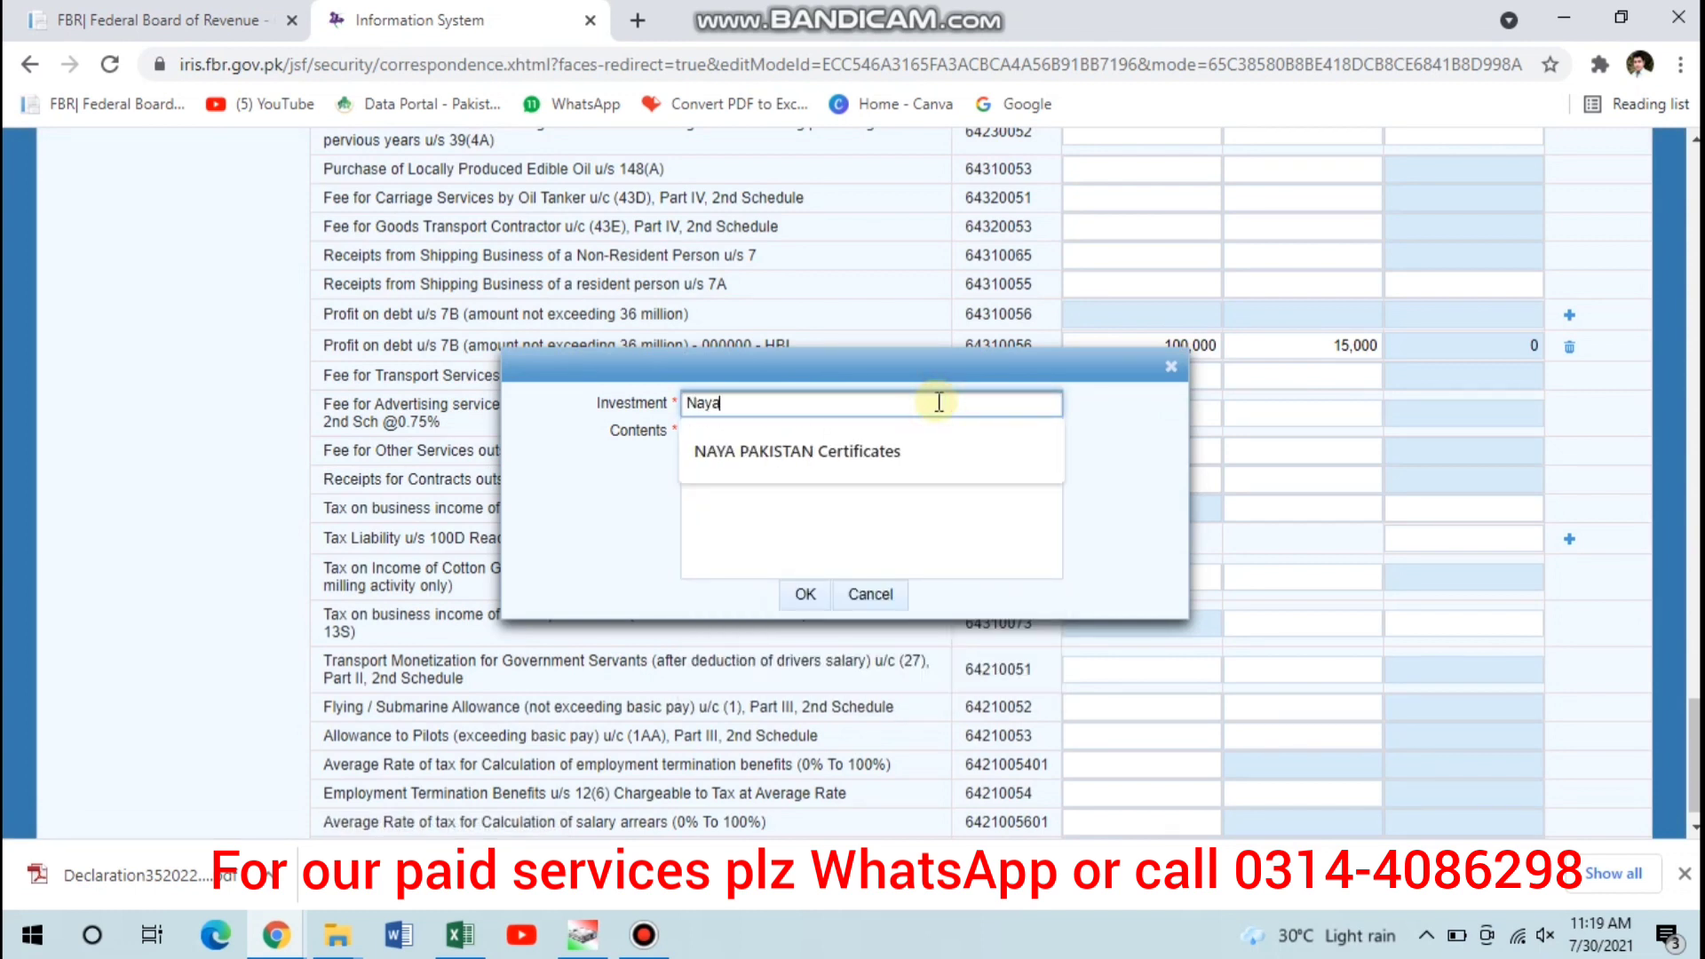
key("Down")
key("Return")
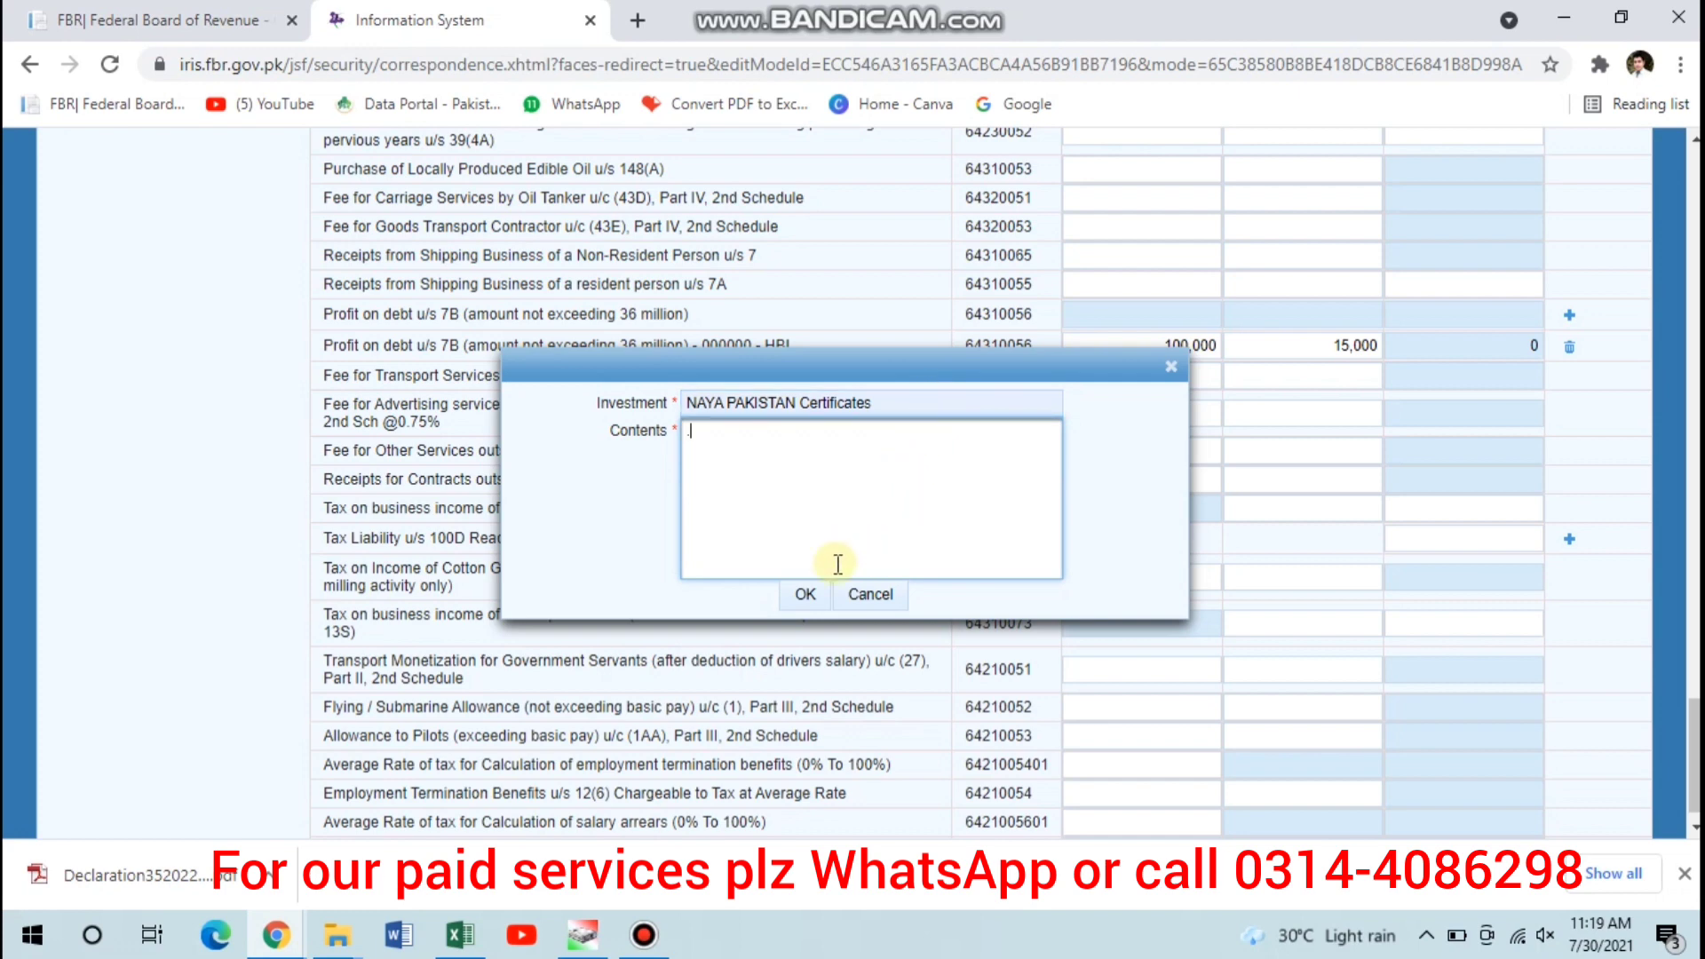
left_click(810, 594)
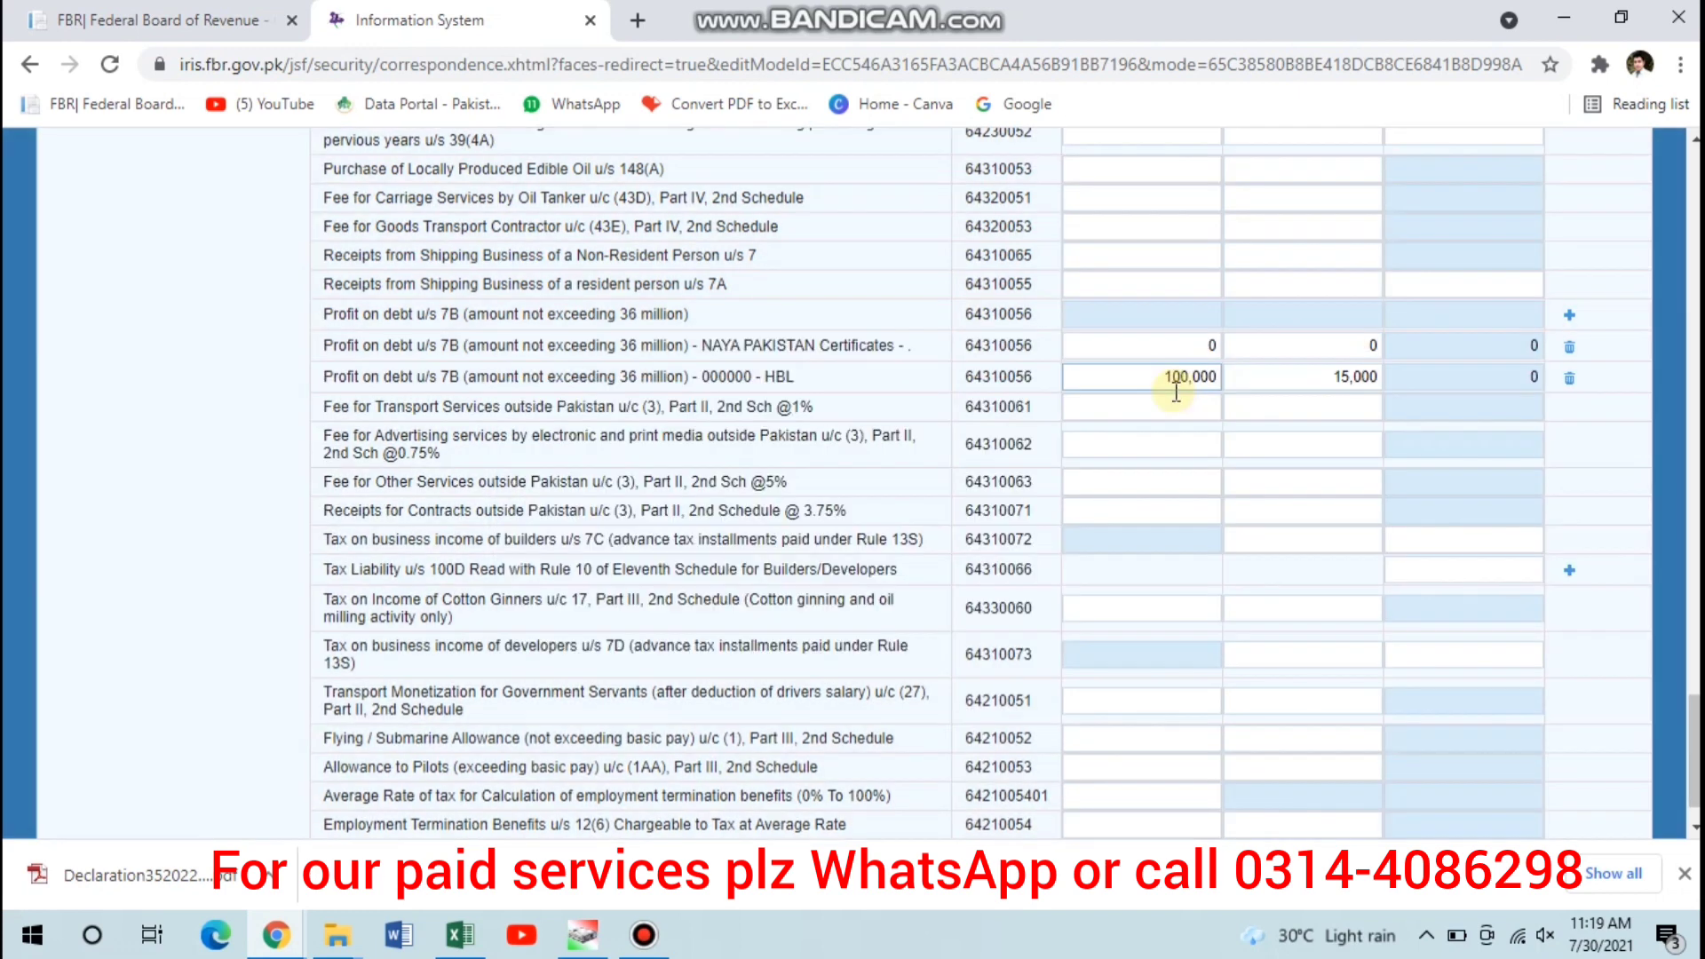
Enter 200,000 as receipts and 30,000 as tax deducted for the NAYA PAKISTAN Certificates entry
left_click(1169, 352)
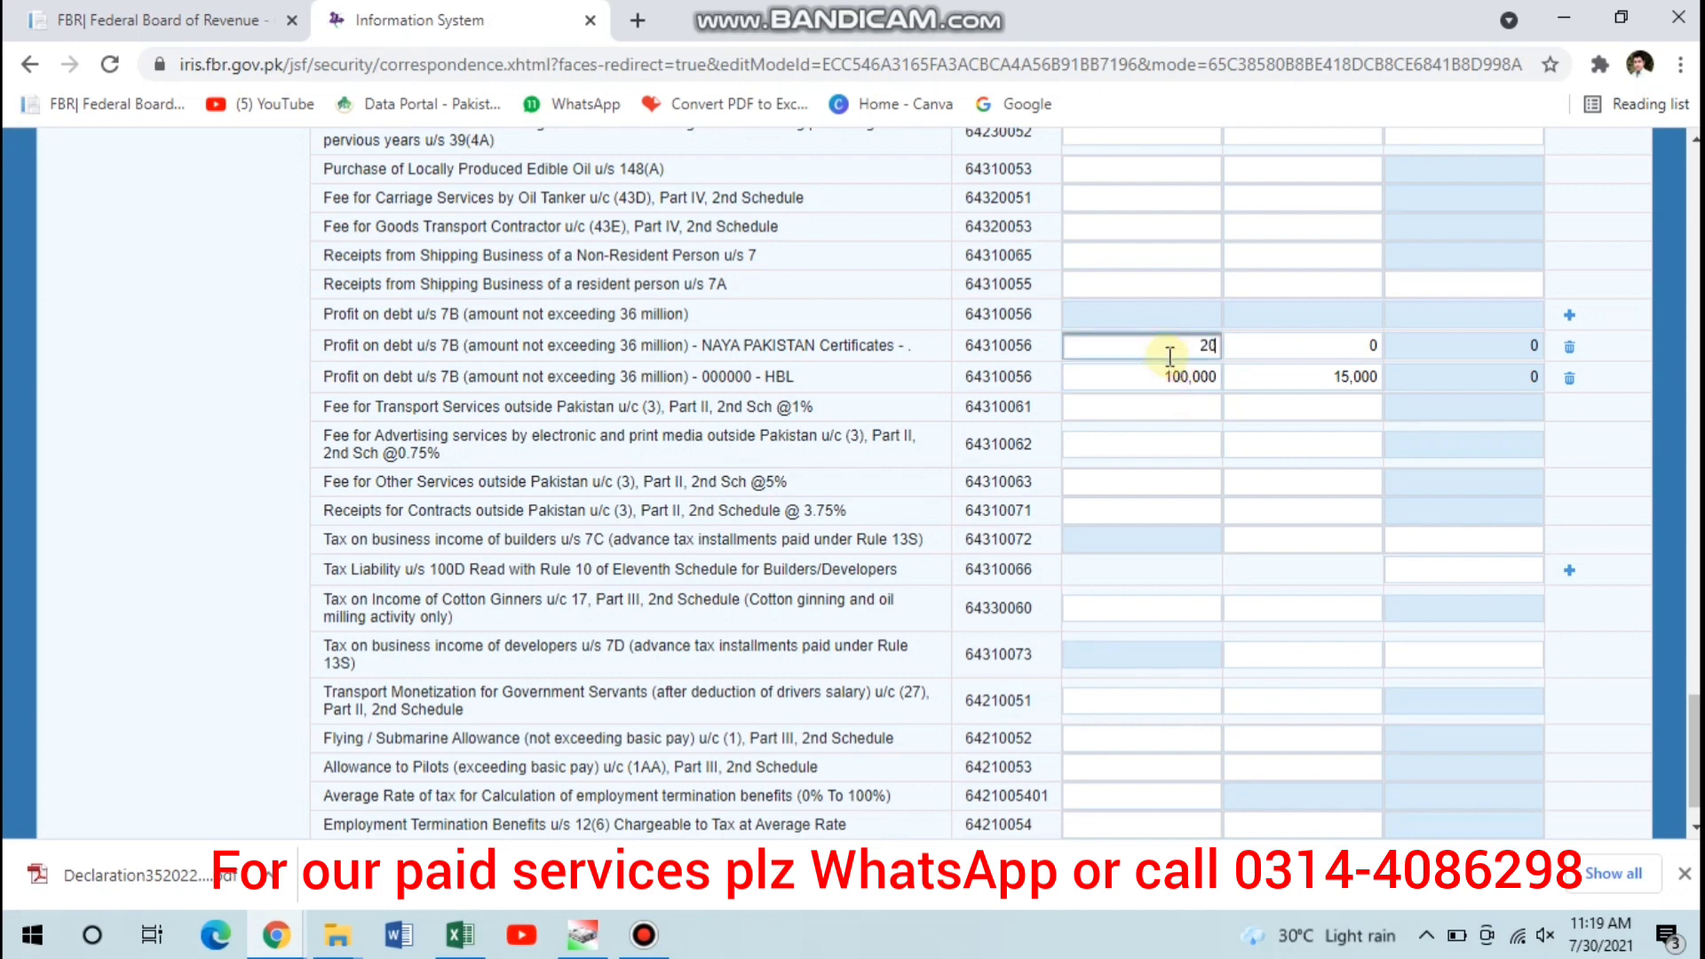
key("Tab")
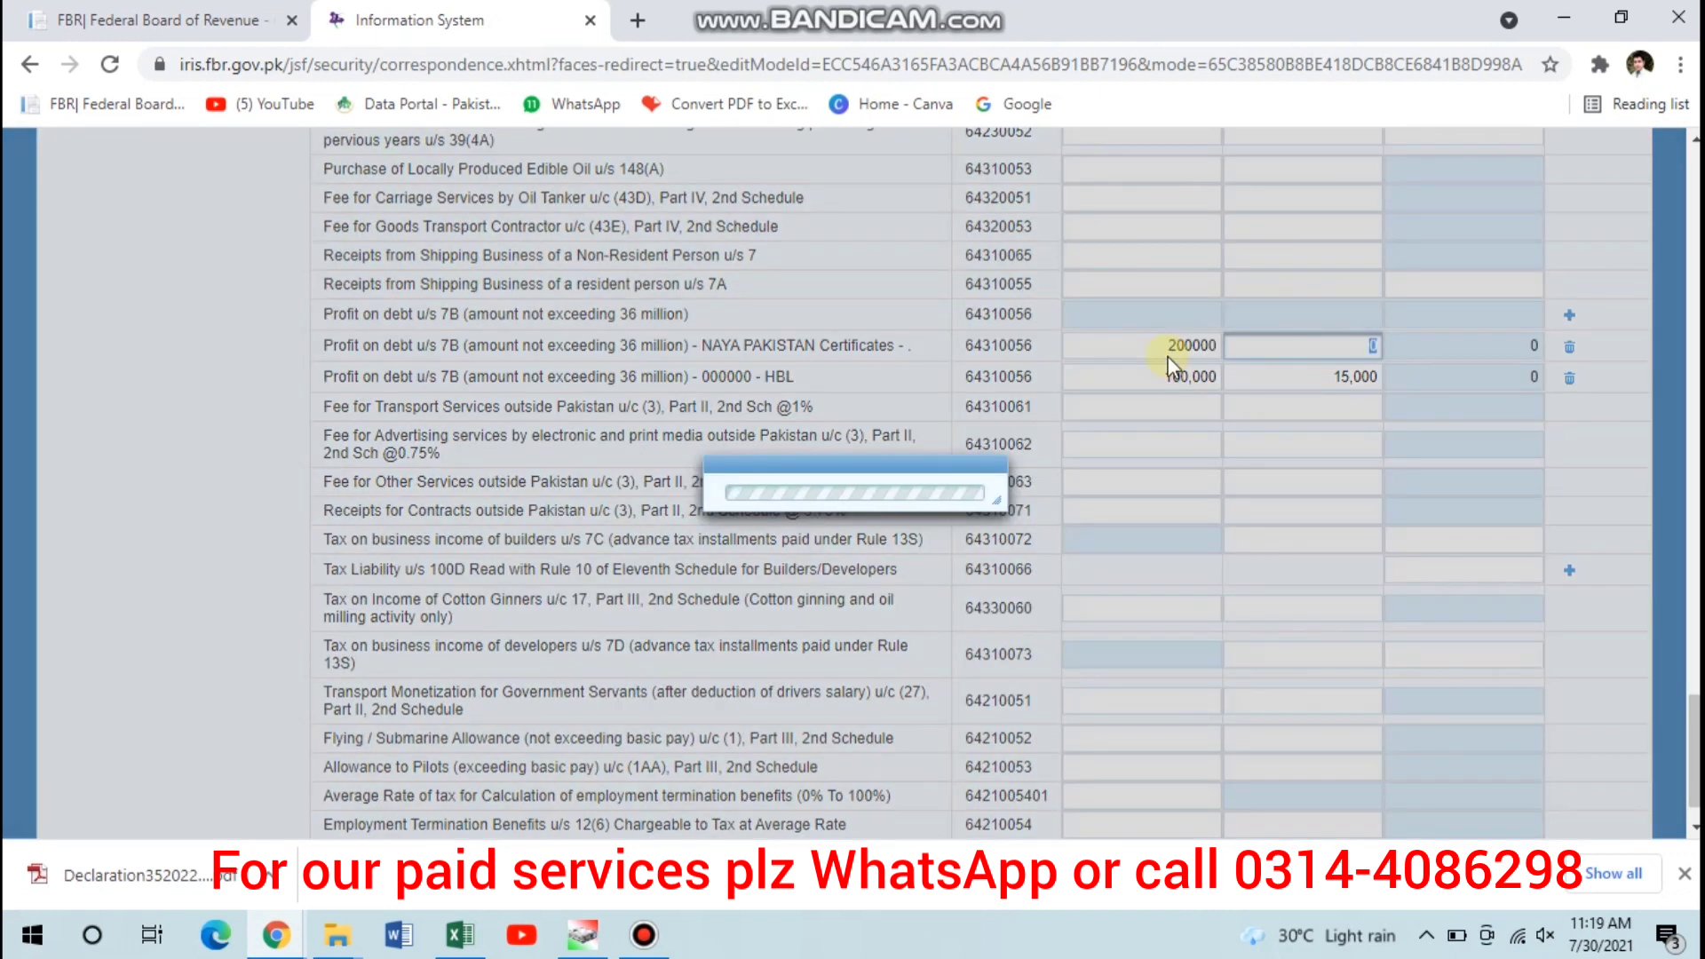
type("3000")
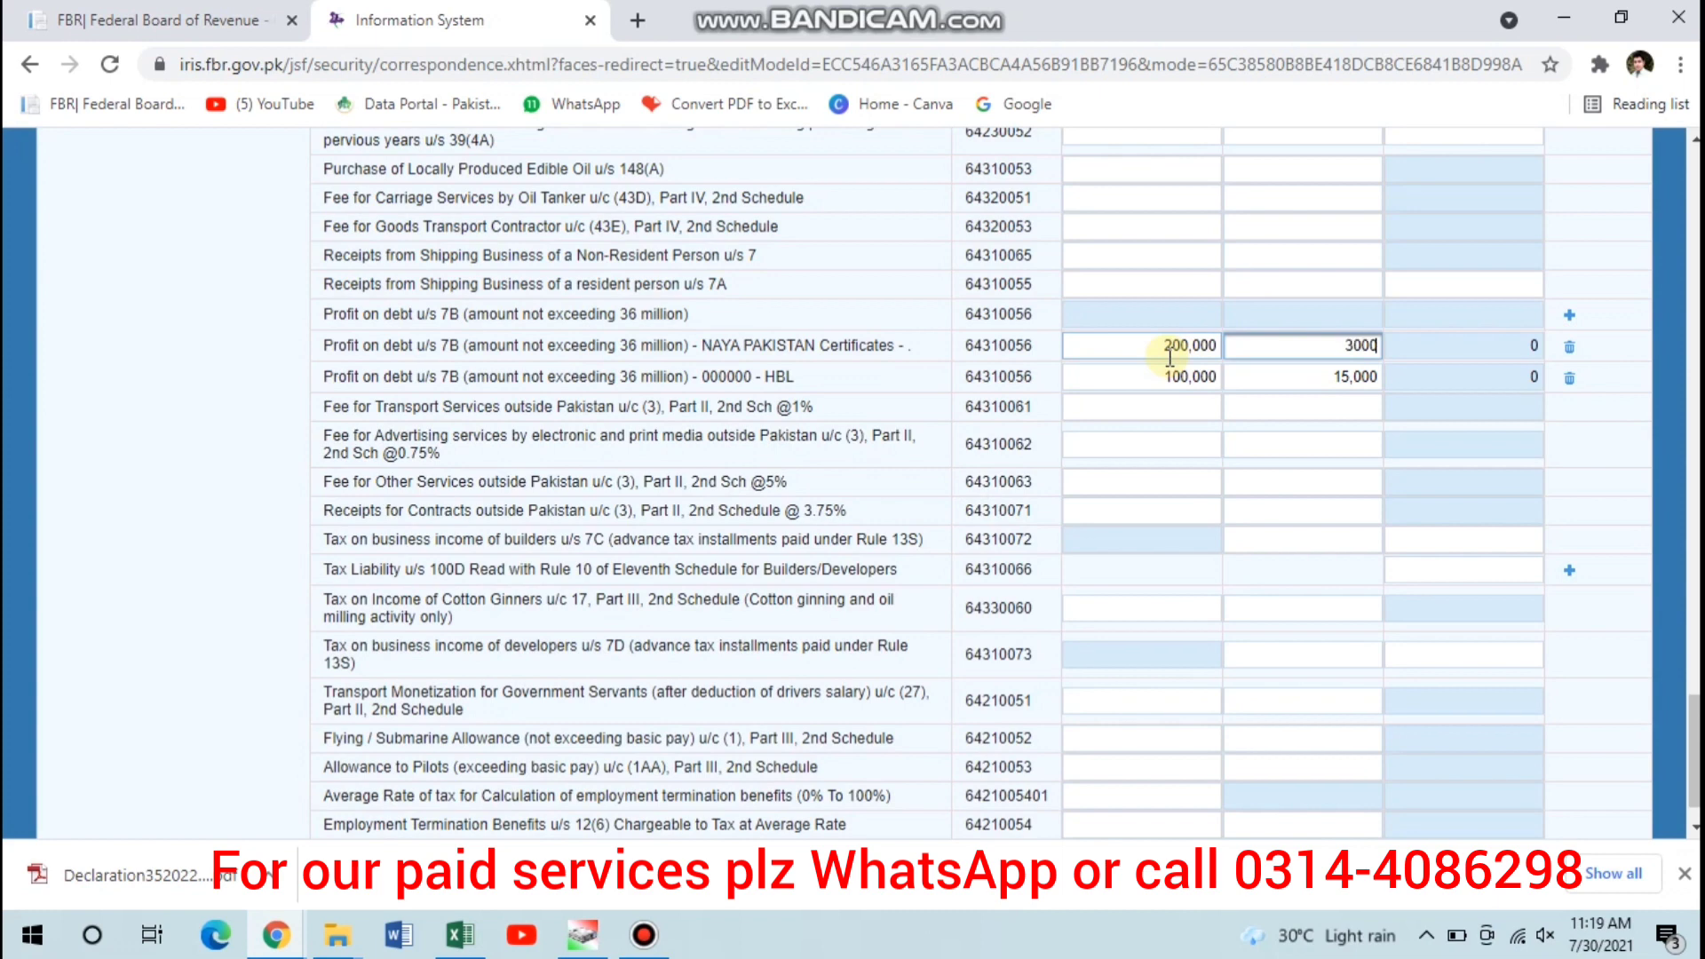
type(",000")
key("Tab")
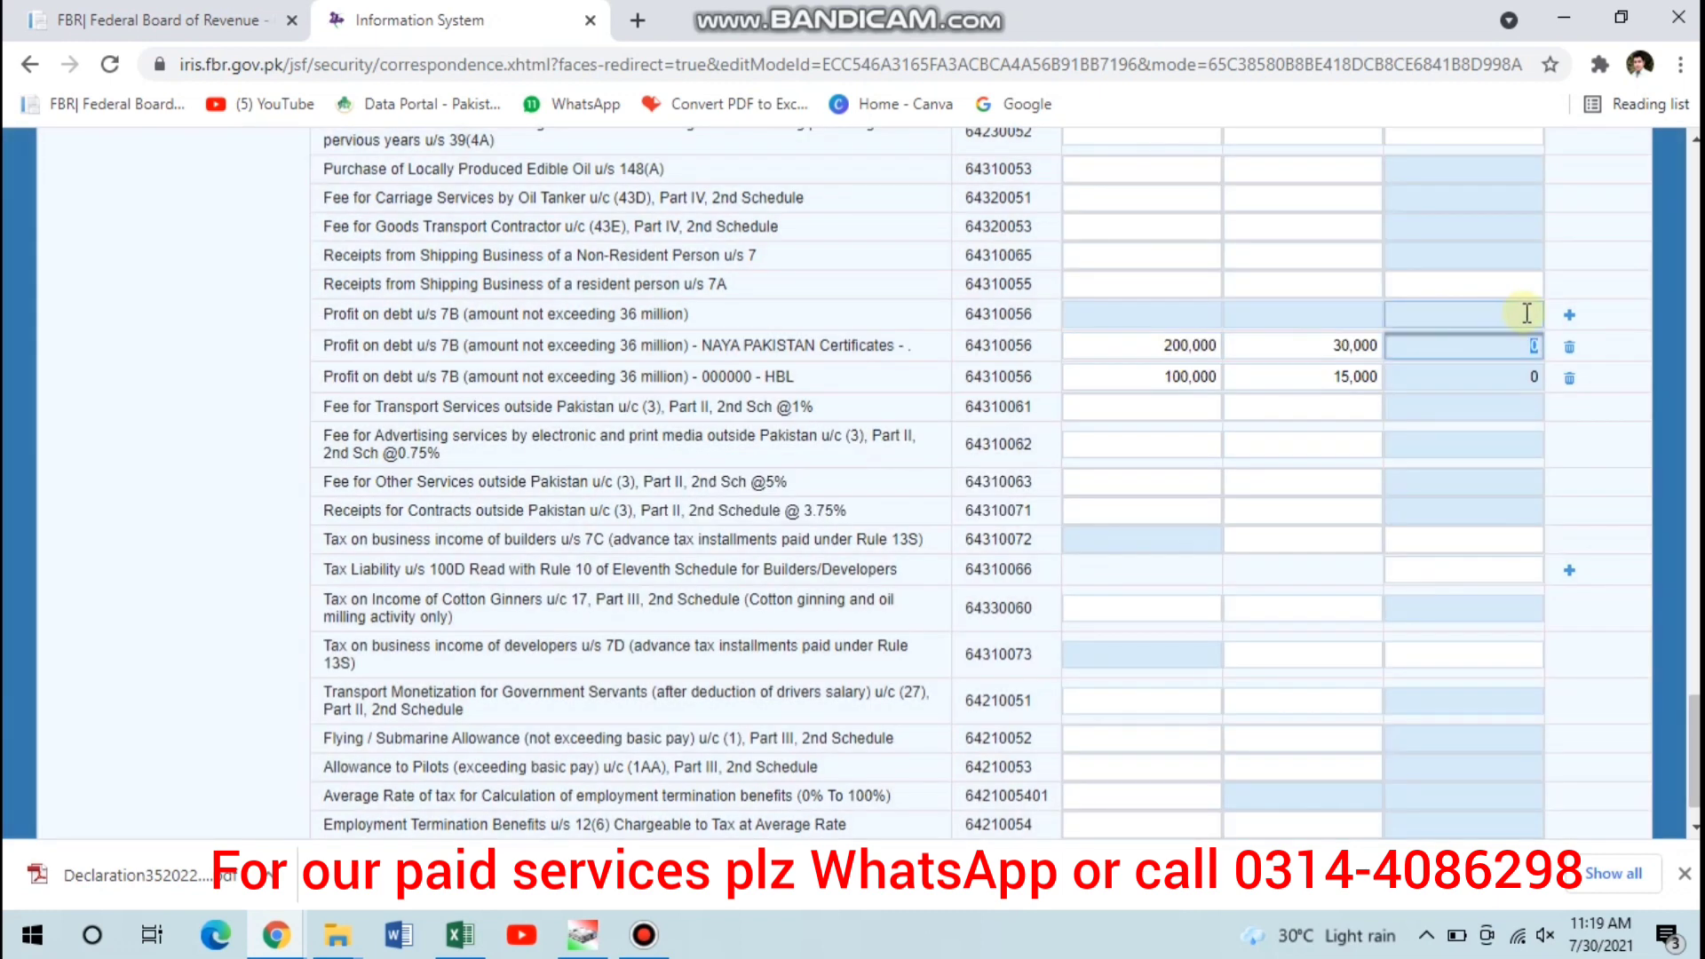
Add a third Profit on debt u/s 7B entry with investment National Saving Certificates and a full stop as contents
left_click(1570, 315)
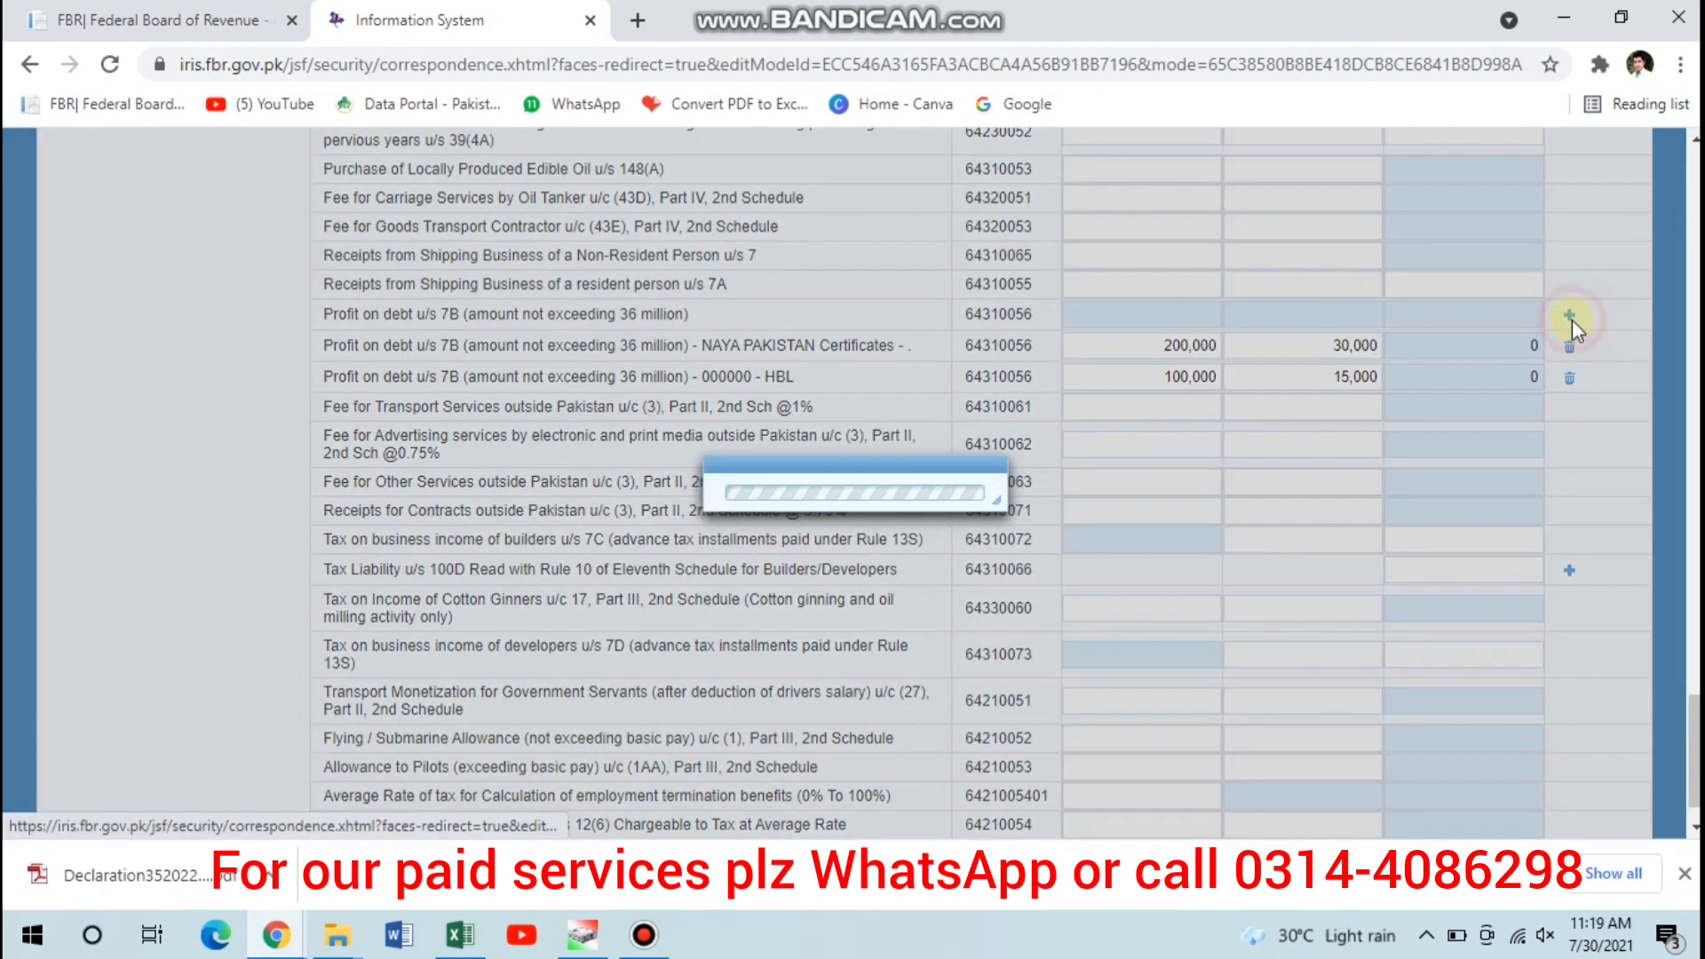
left_click(864, 393)
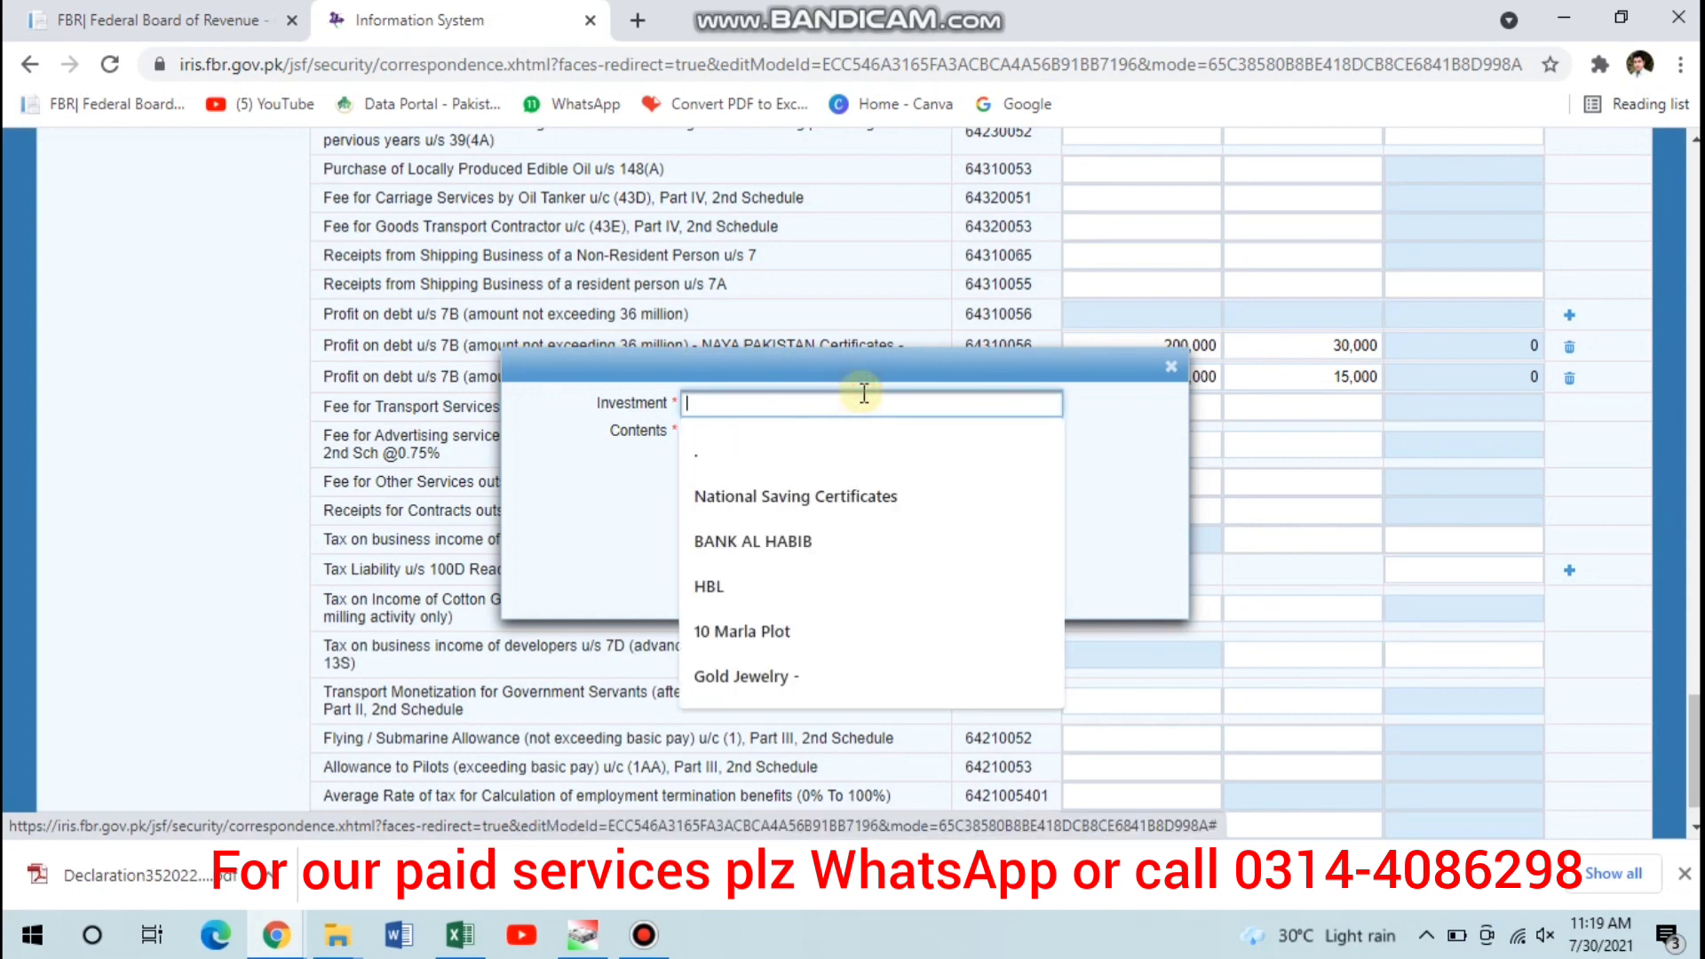
key("Down")
key("Tab")
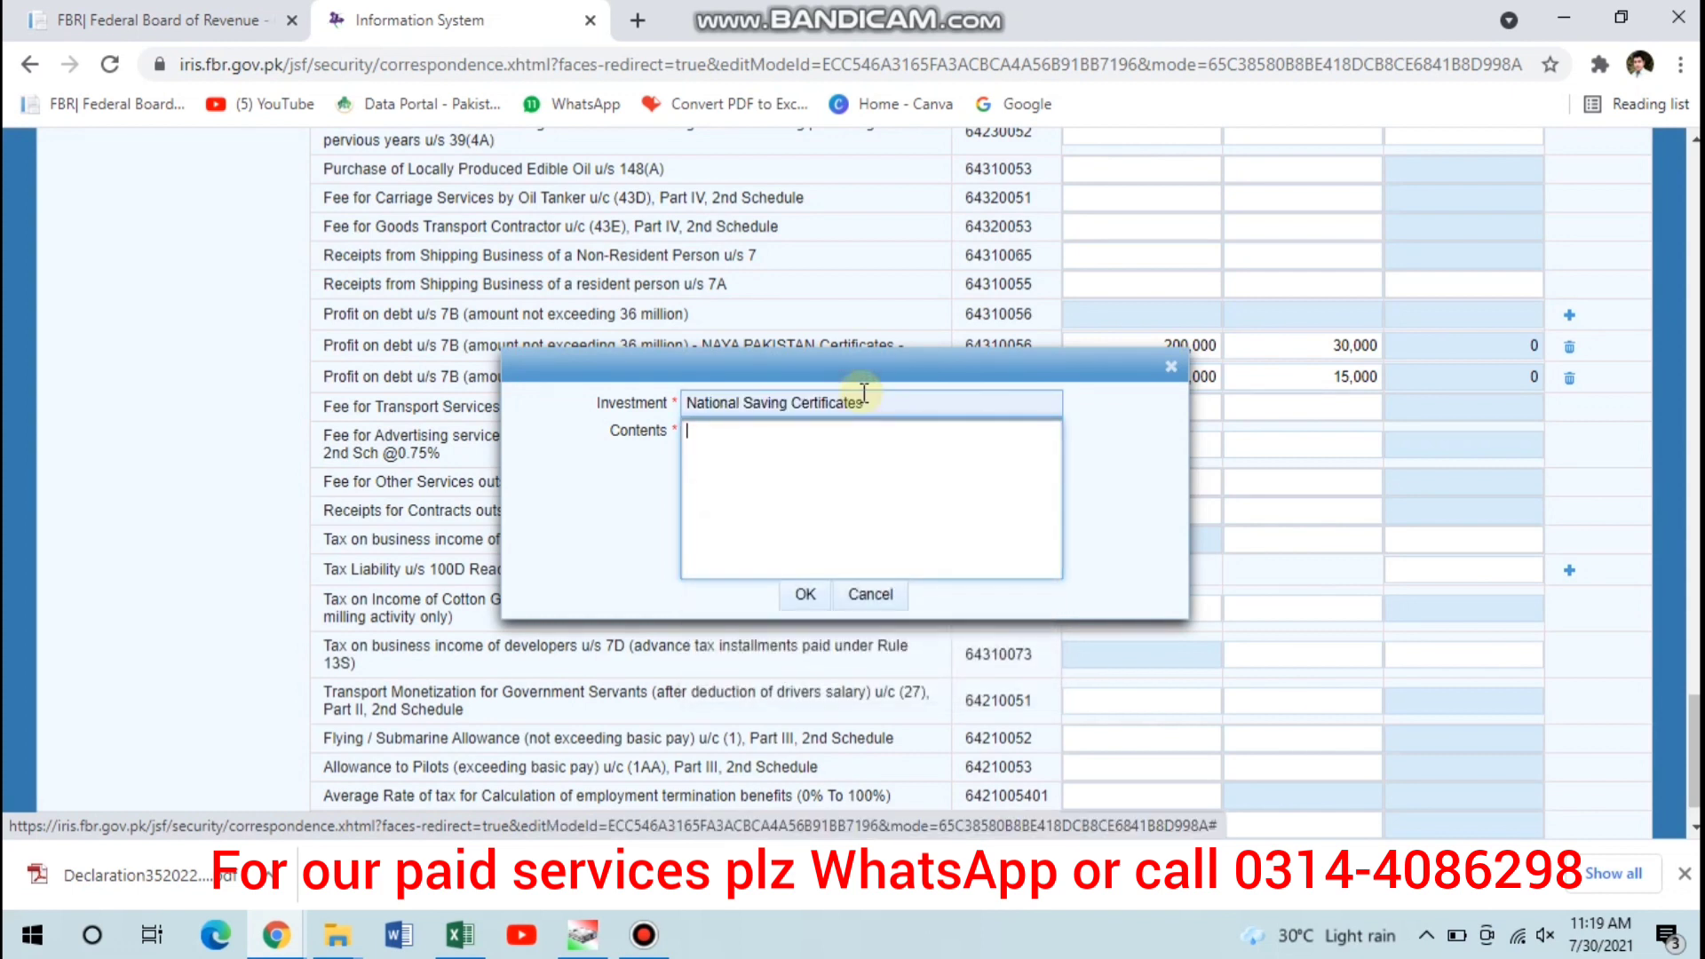
left_click(799, 596)
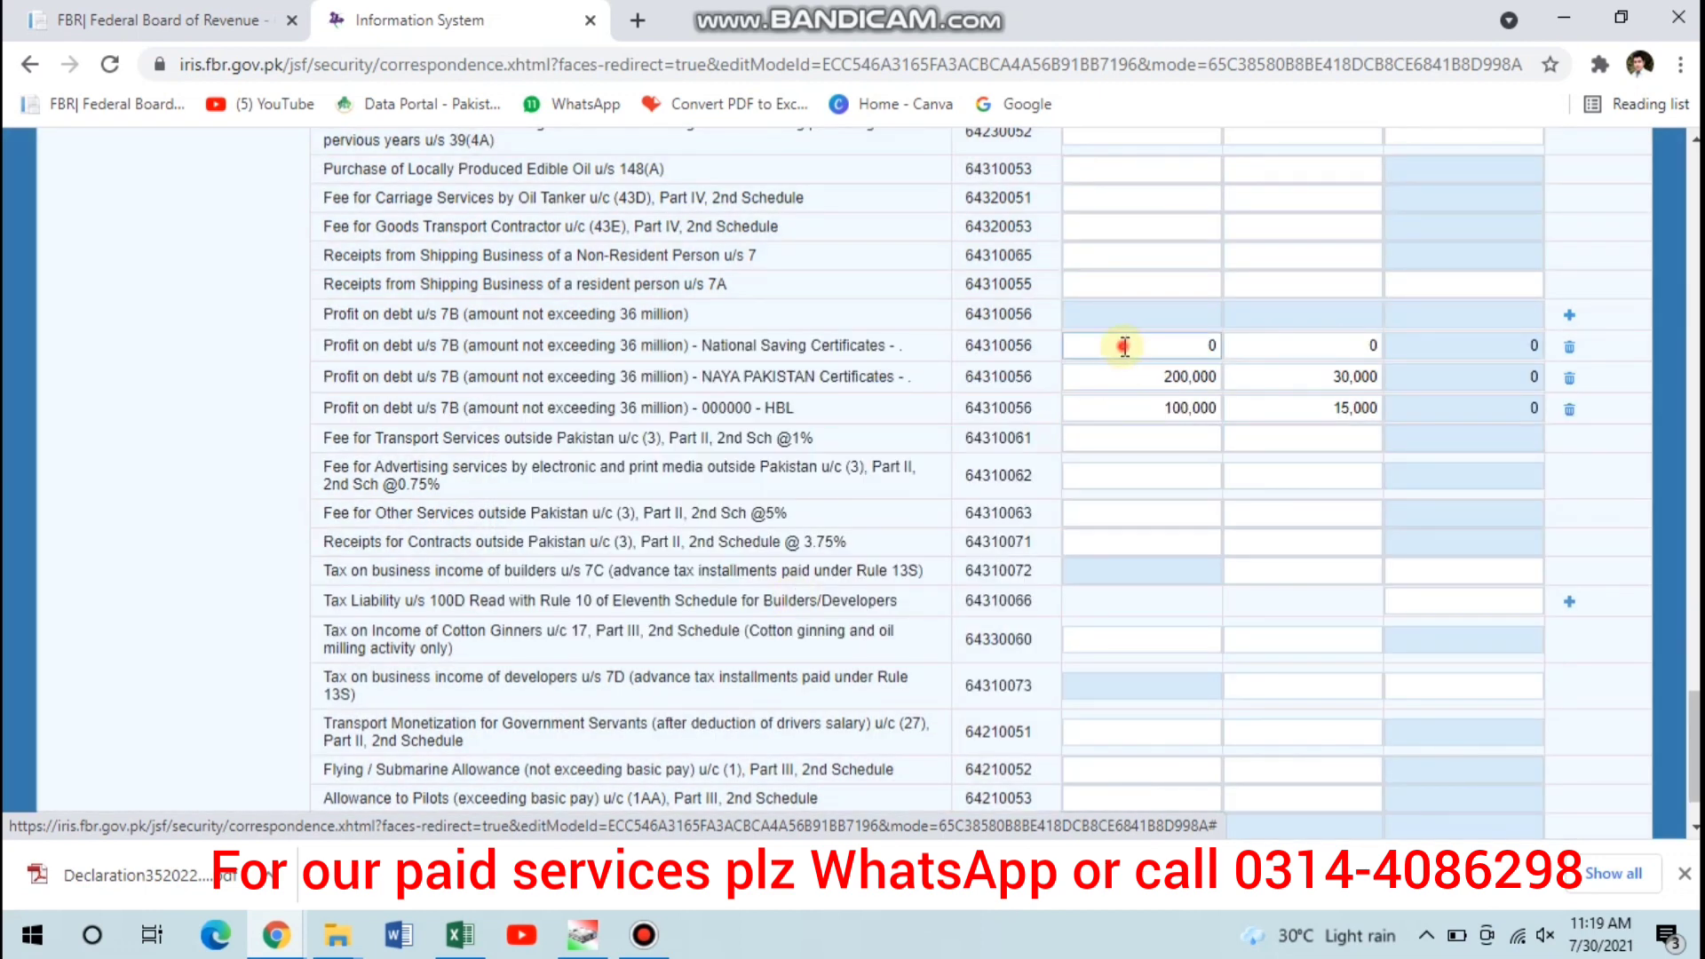
Enter 100,000 as receipts and 15,000 as tax deducted for the National Saving Certificates entry
left_click(1124, 347)
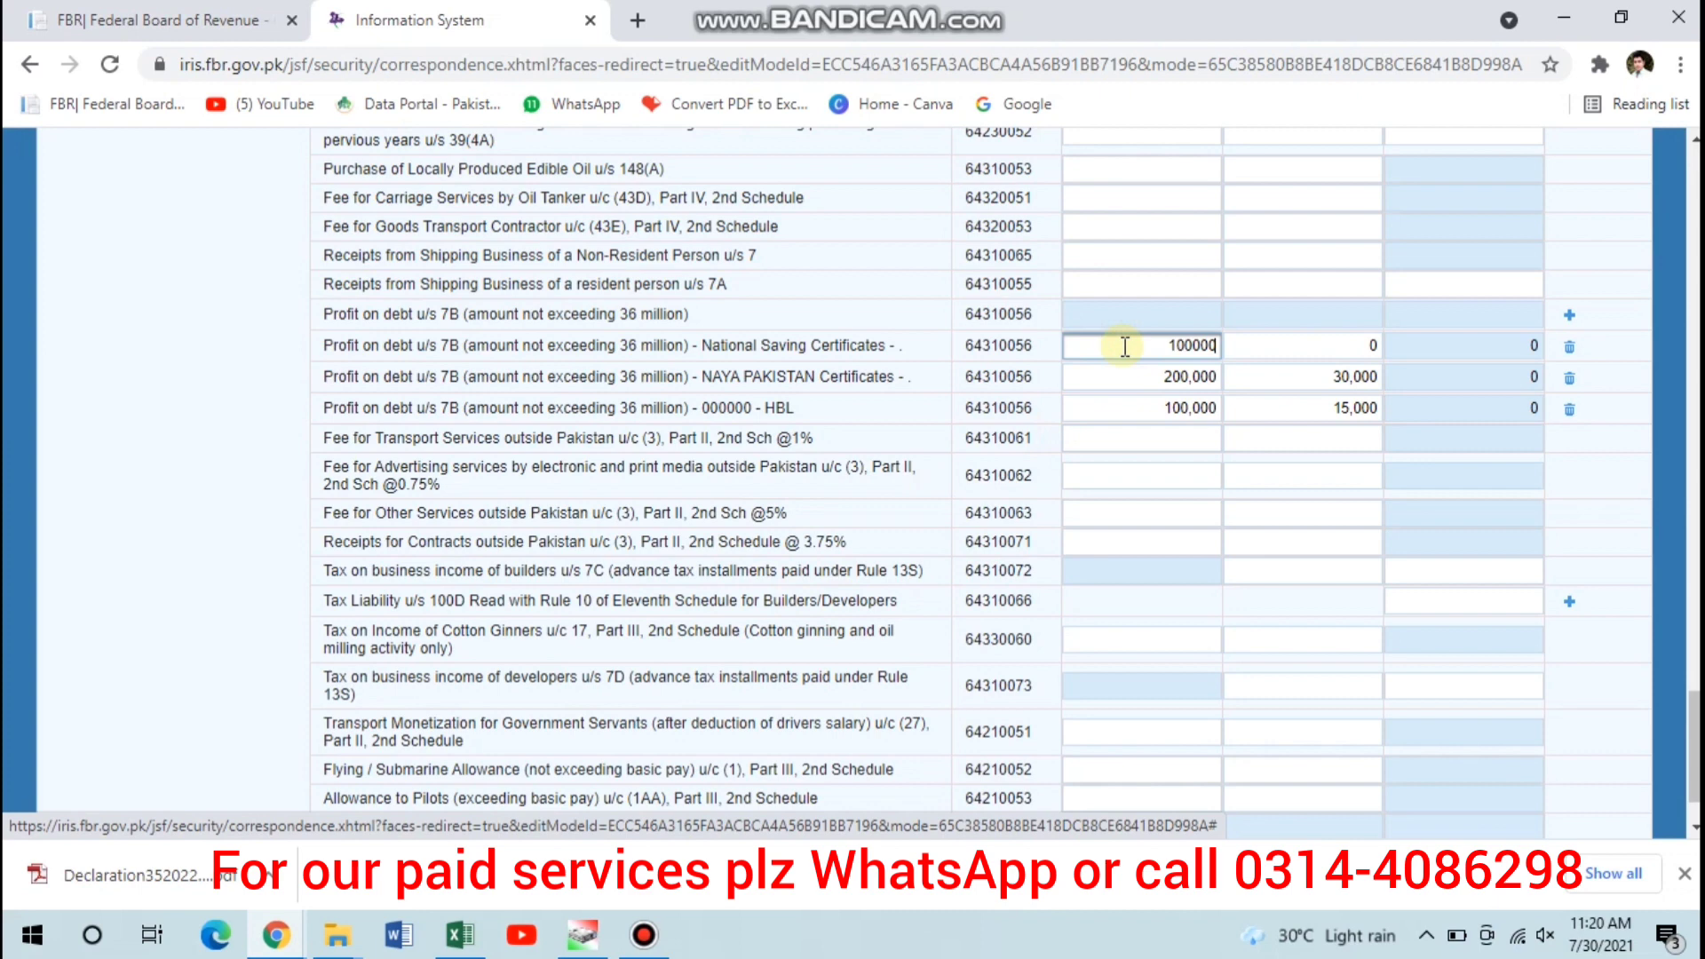
key("Tab")
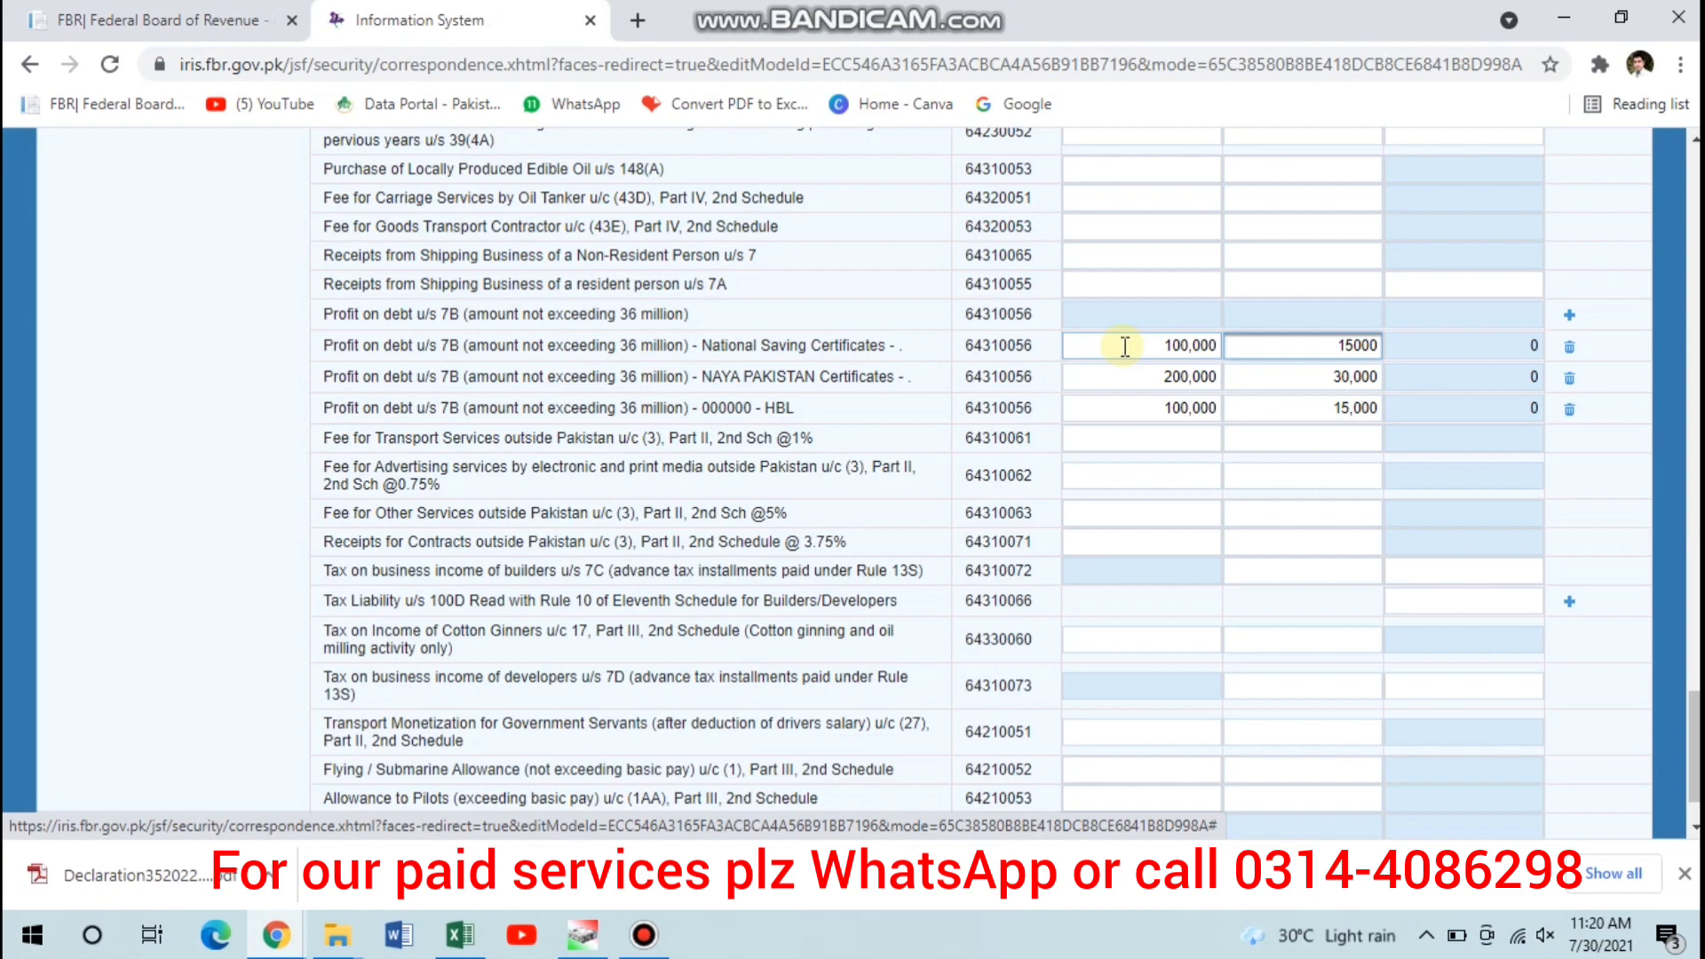
key("Tab")
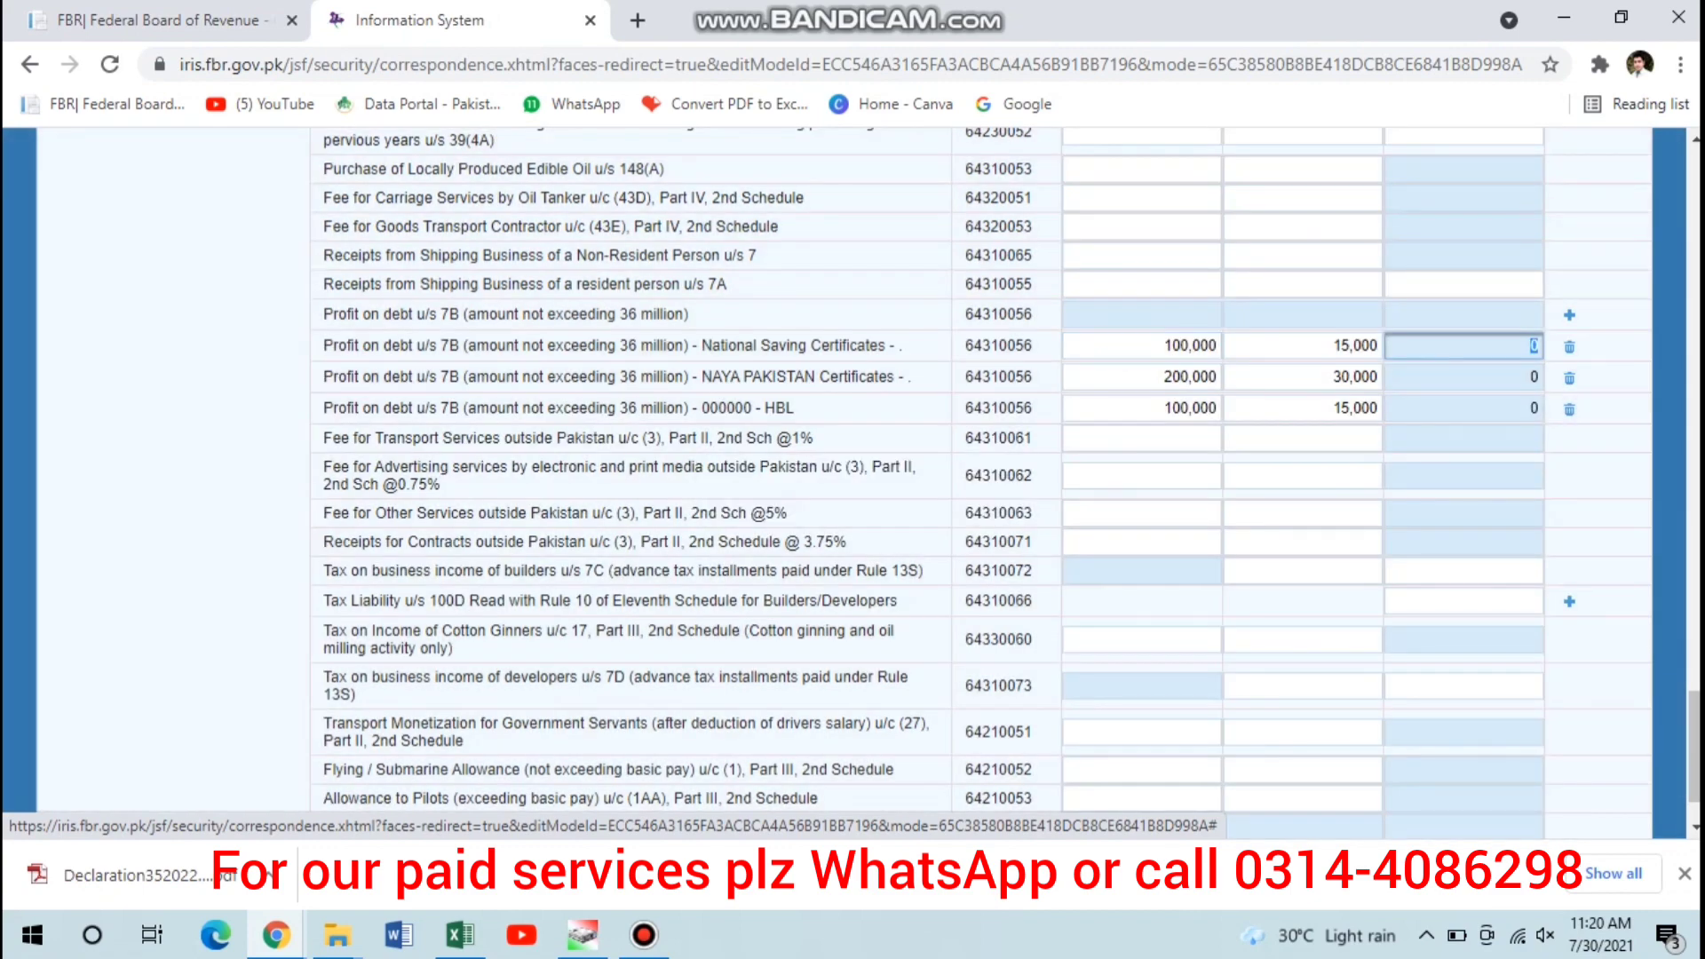
Calculate the return and check the combined receipts in the main Profit on debt u/s 7B row
left_click_drag(1694, 746, 1694, 200)
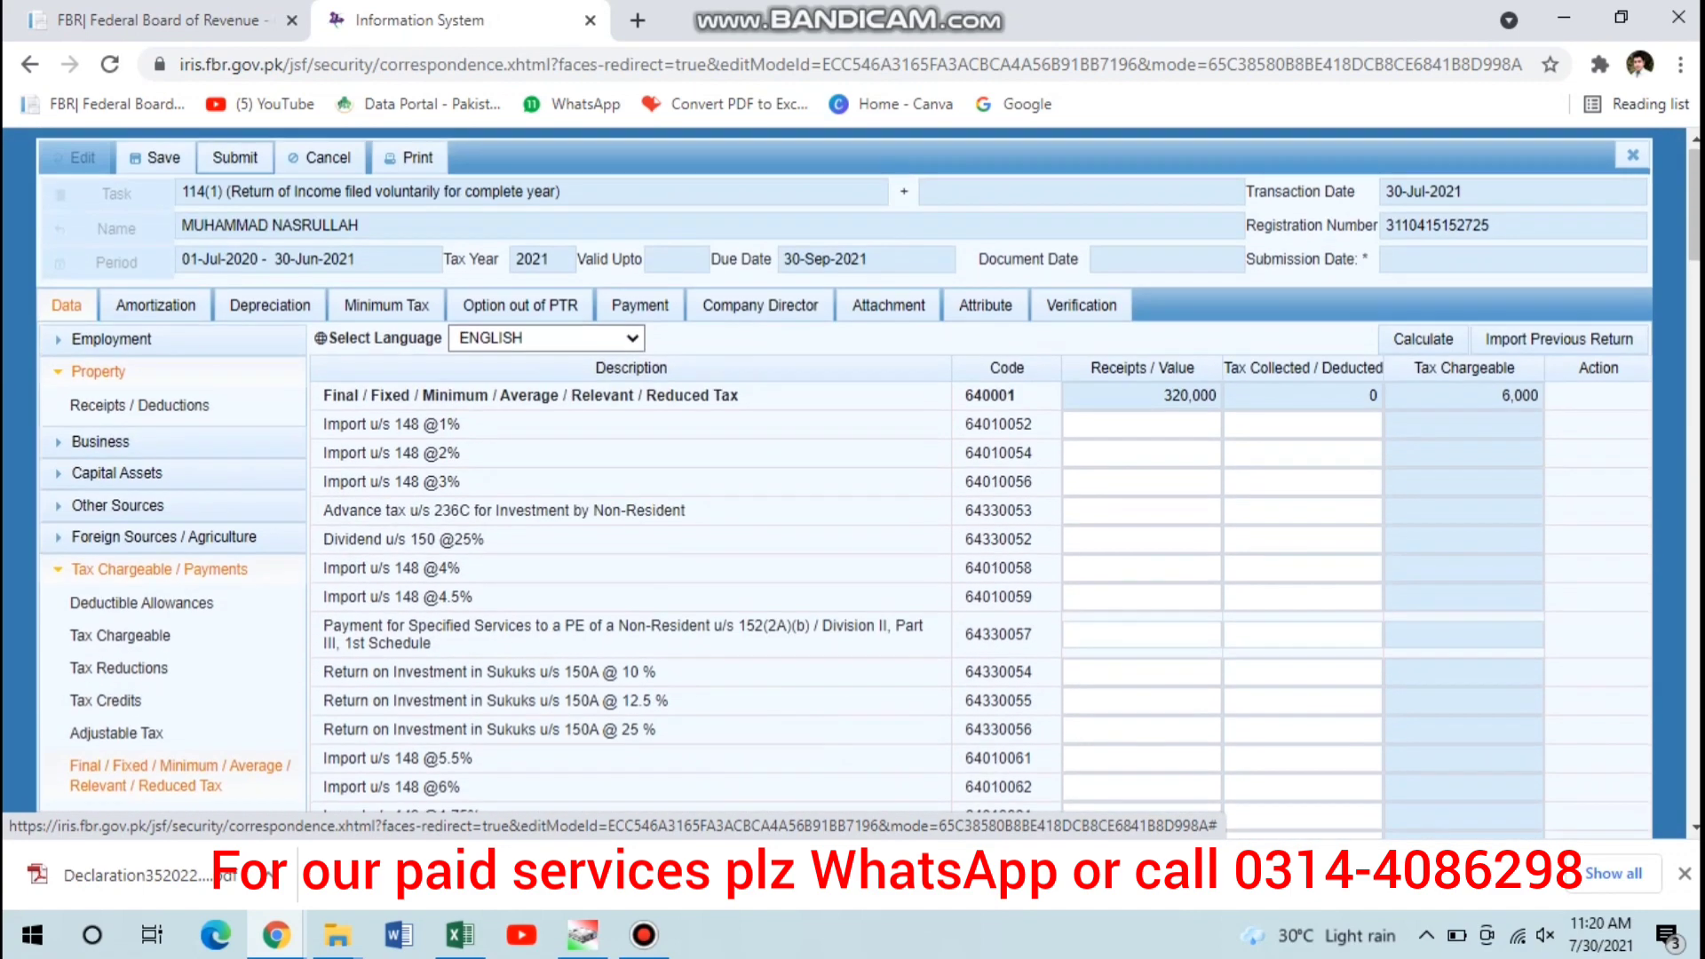
left_click(1426, 340)
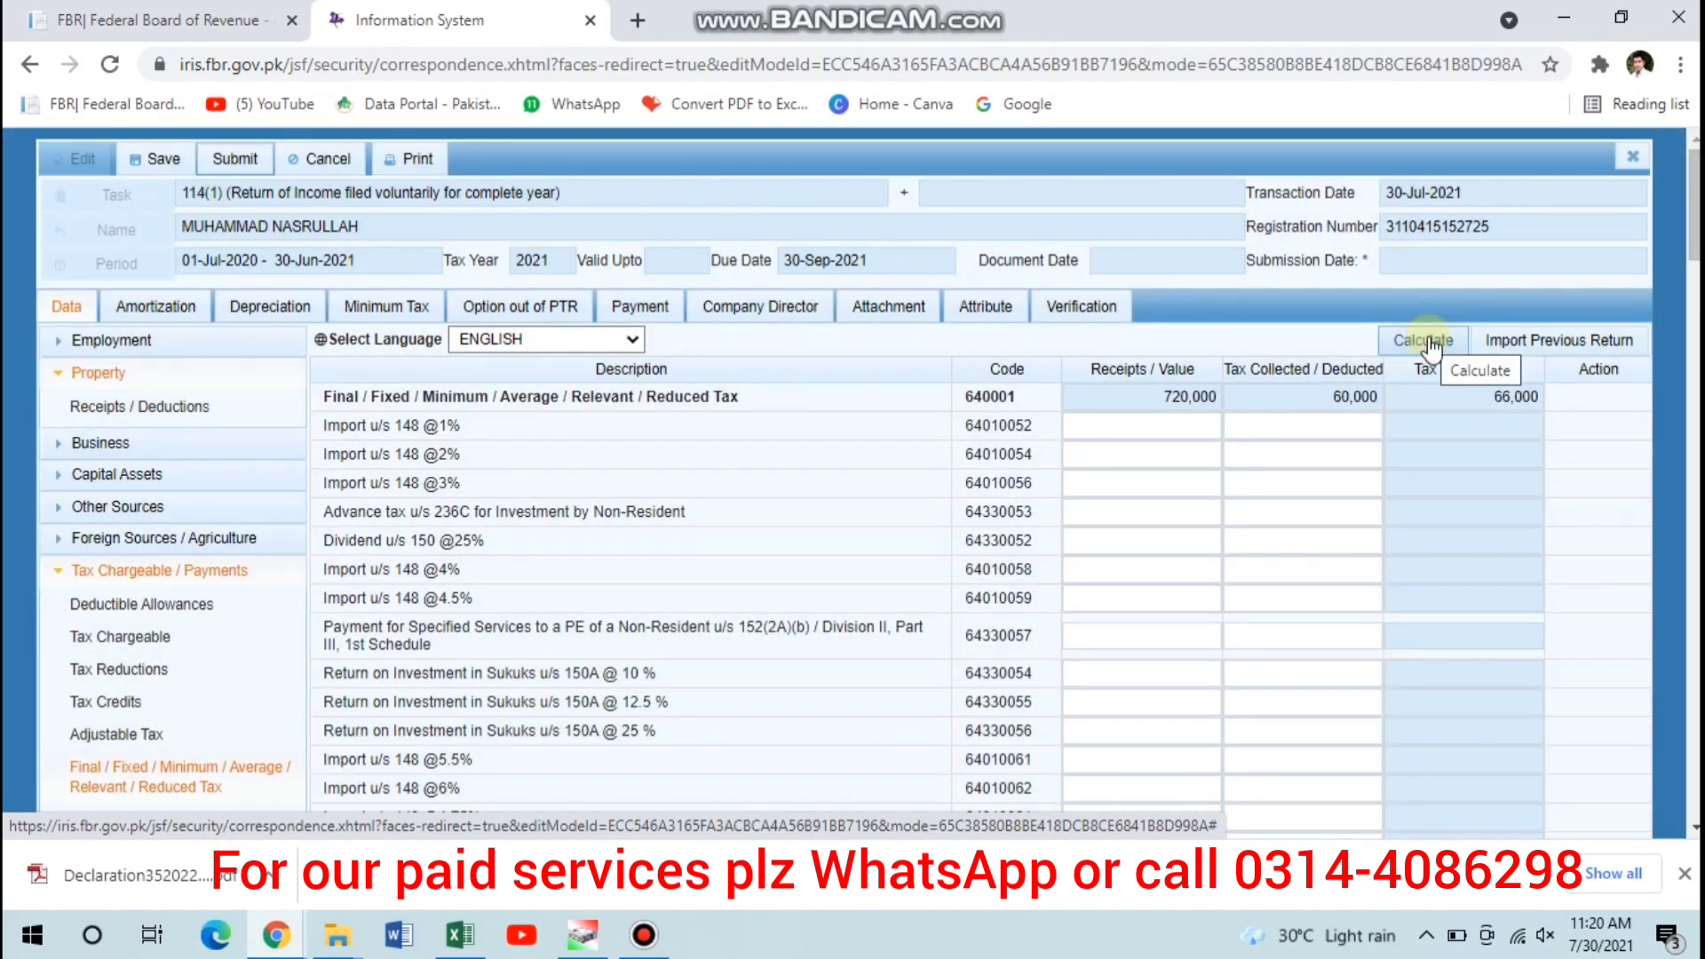
scroll(1287, 578, "down", 15)
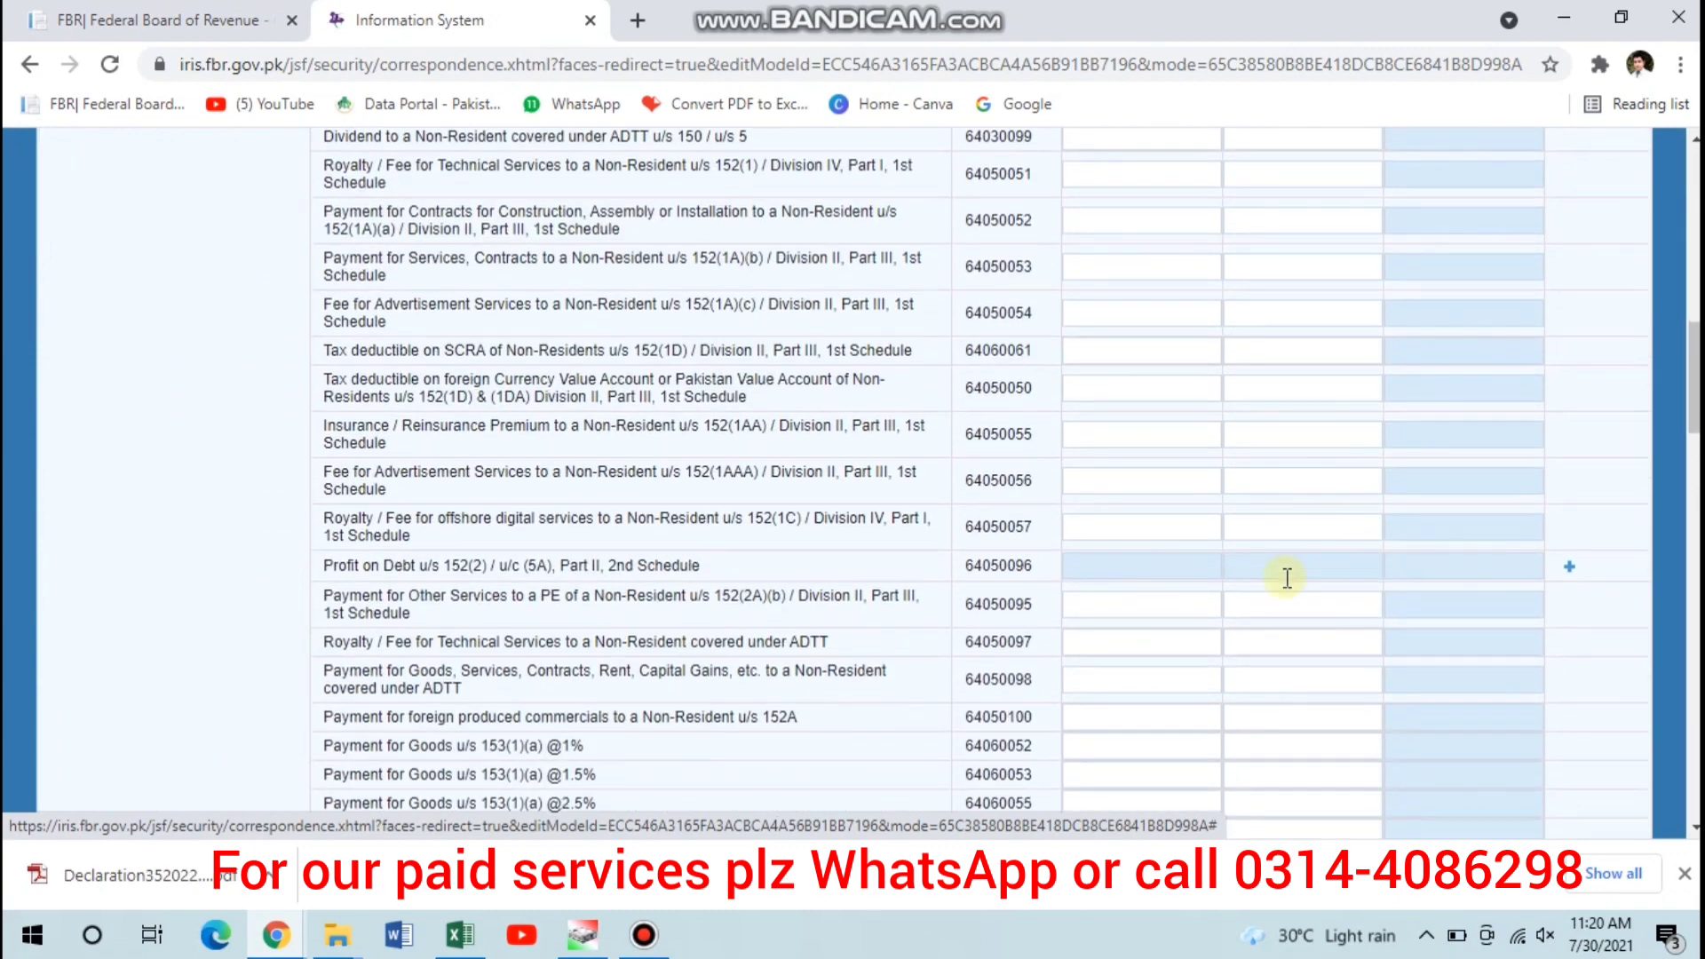
scroll(1286, 578, "down", 20)
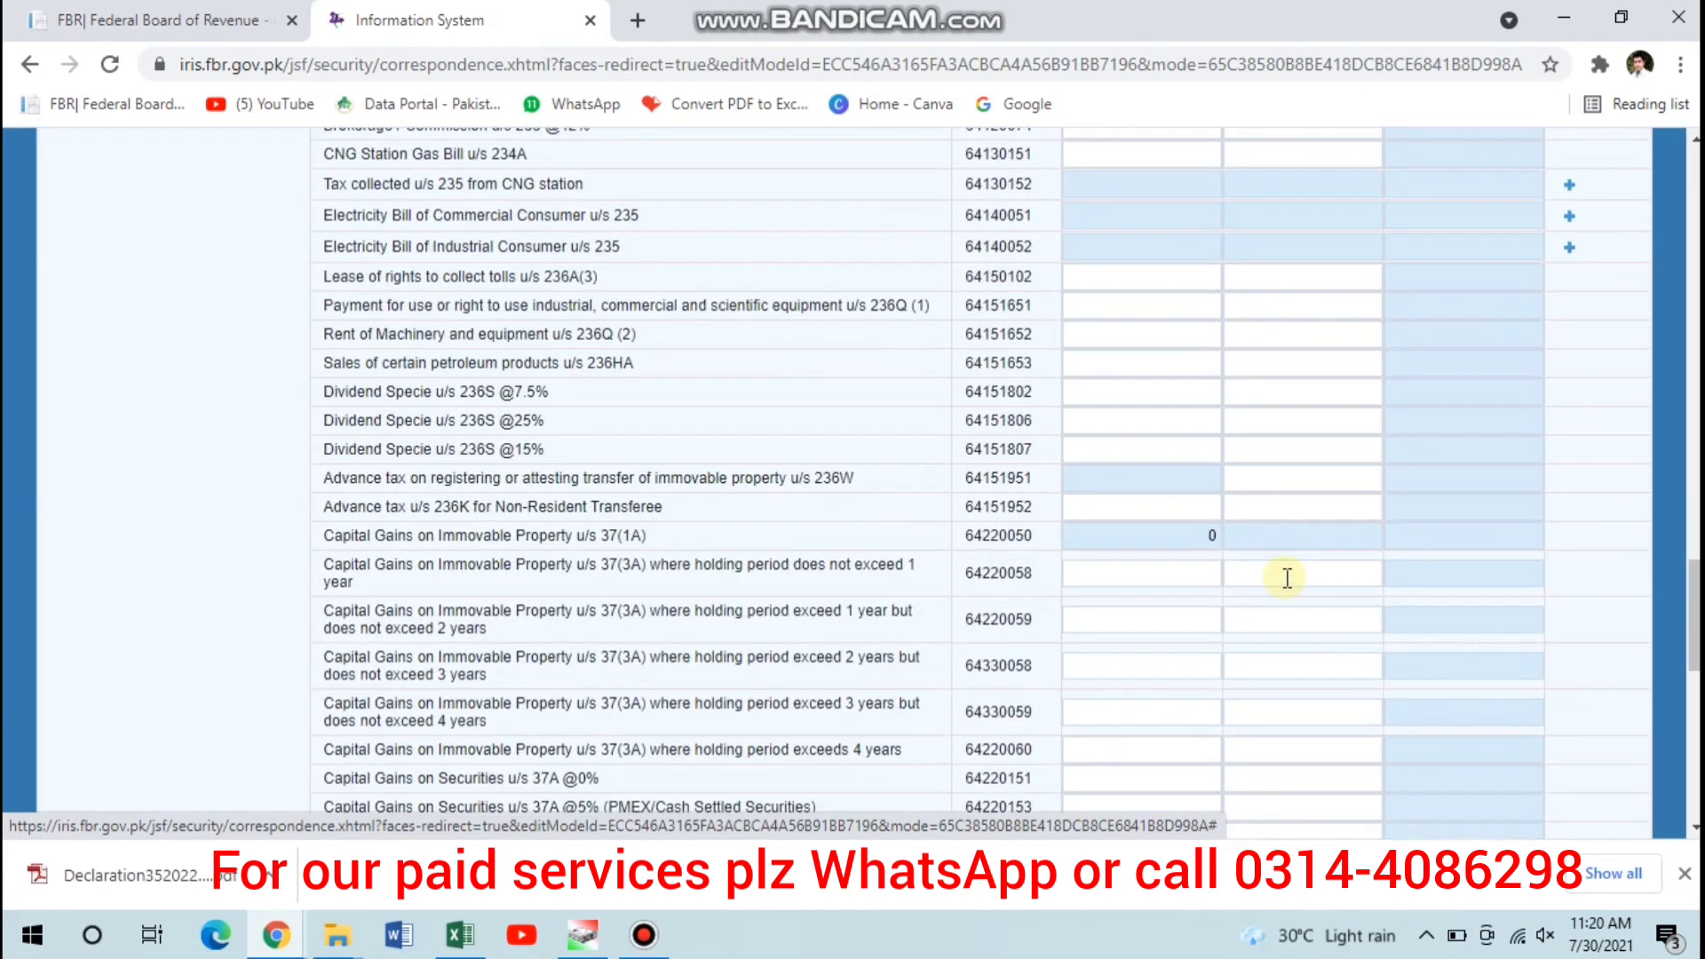
scroll(1287, 578, "down", 7)
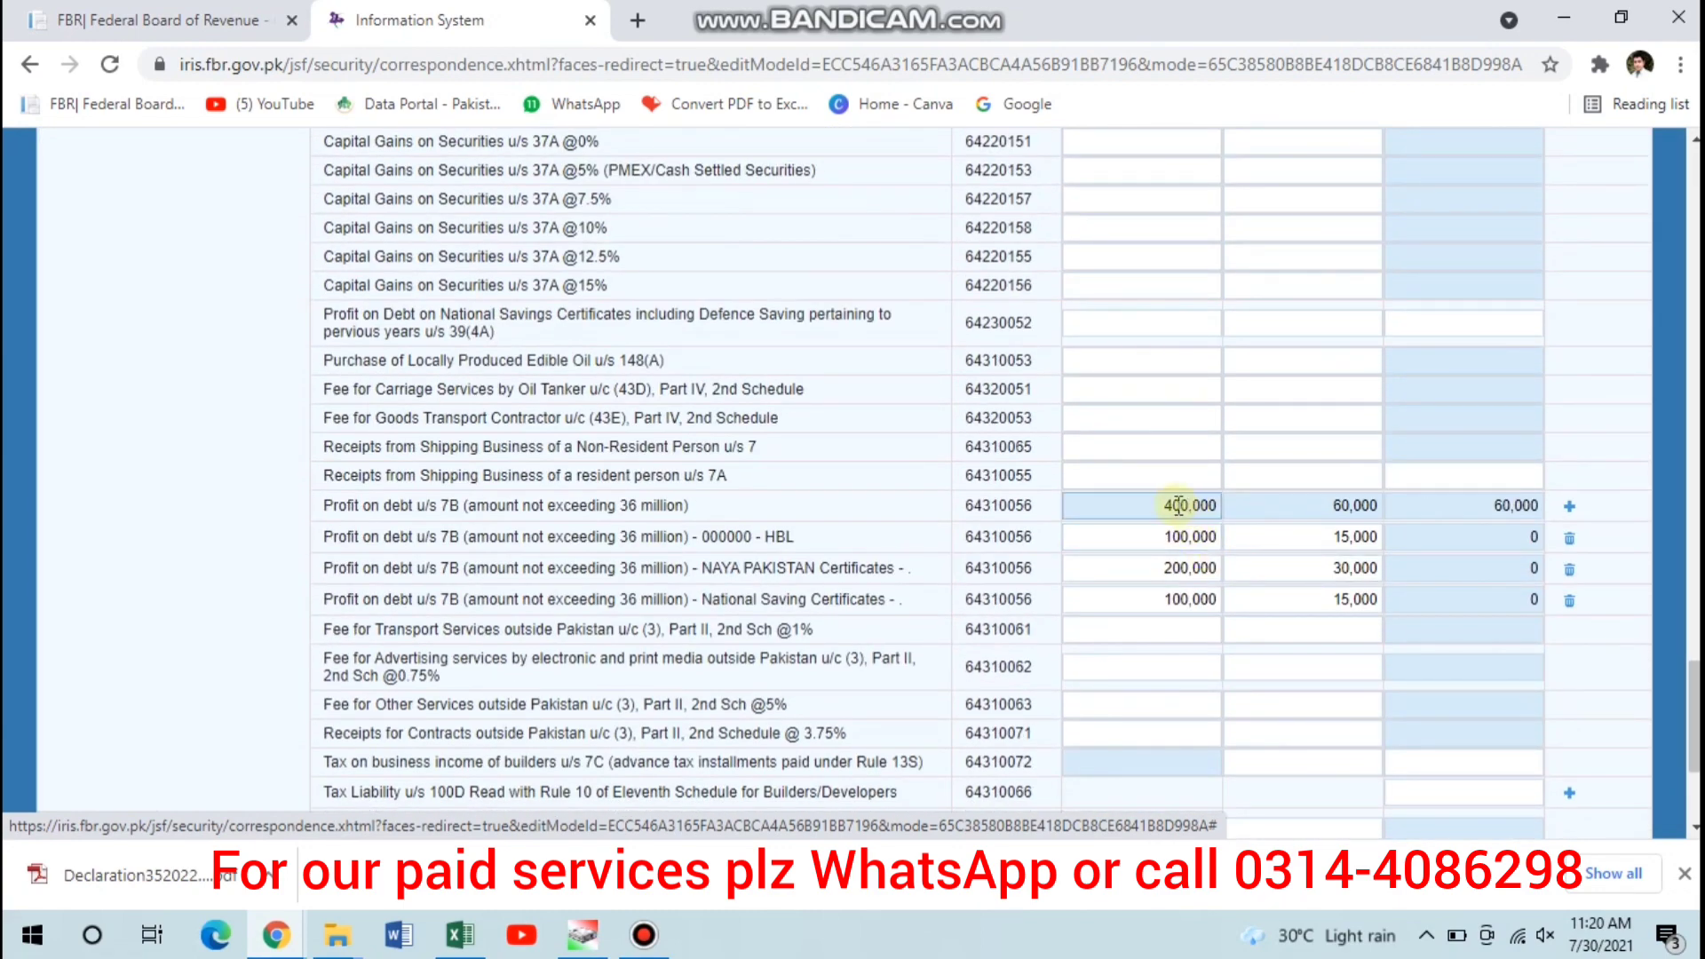
double_click(1177, 505)
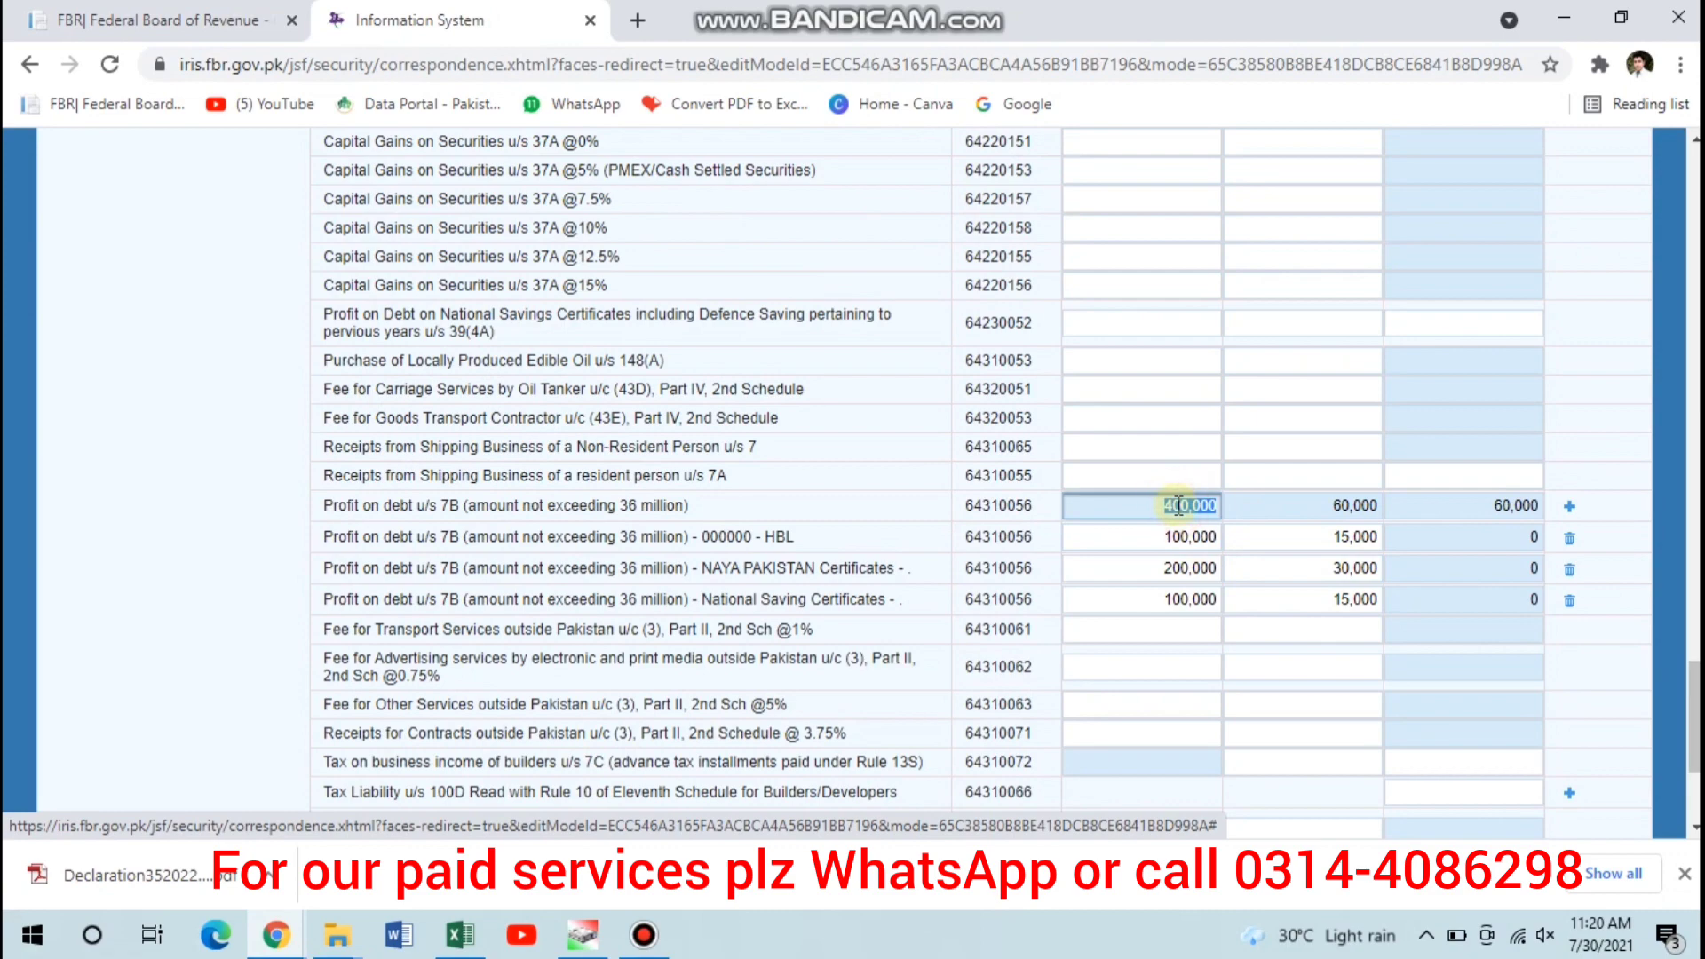
Enter 400,000 as the total amount of Profit on Debt (Interest, Yield, etc) in the Other Sources receipts and deductions
scroll(392, 474, "up", 15)
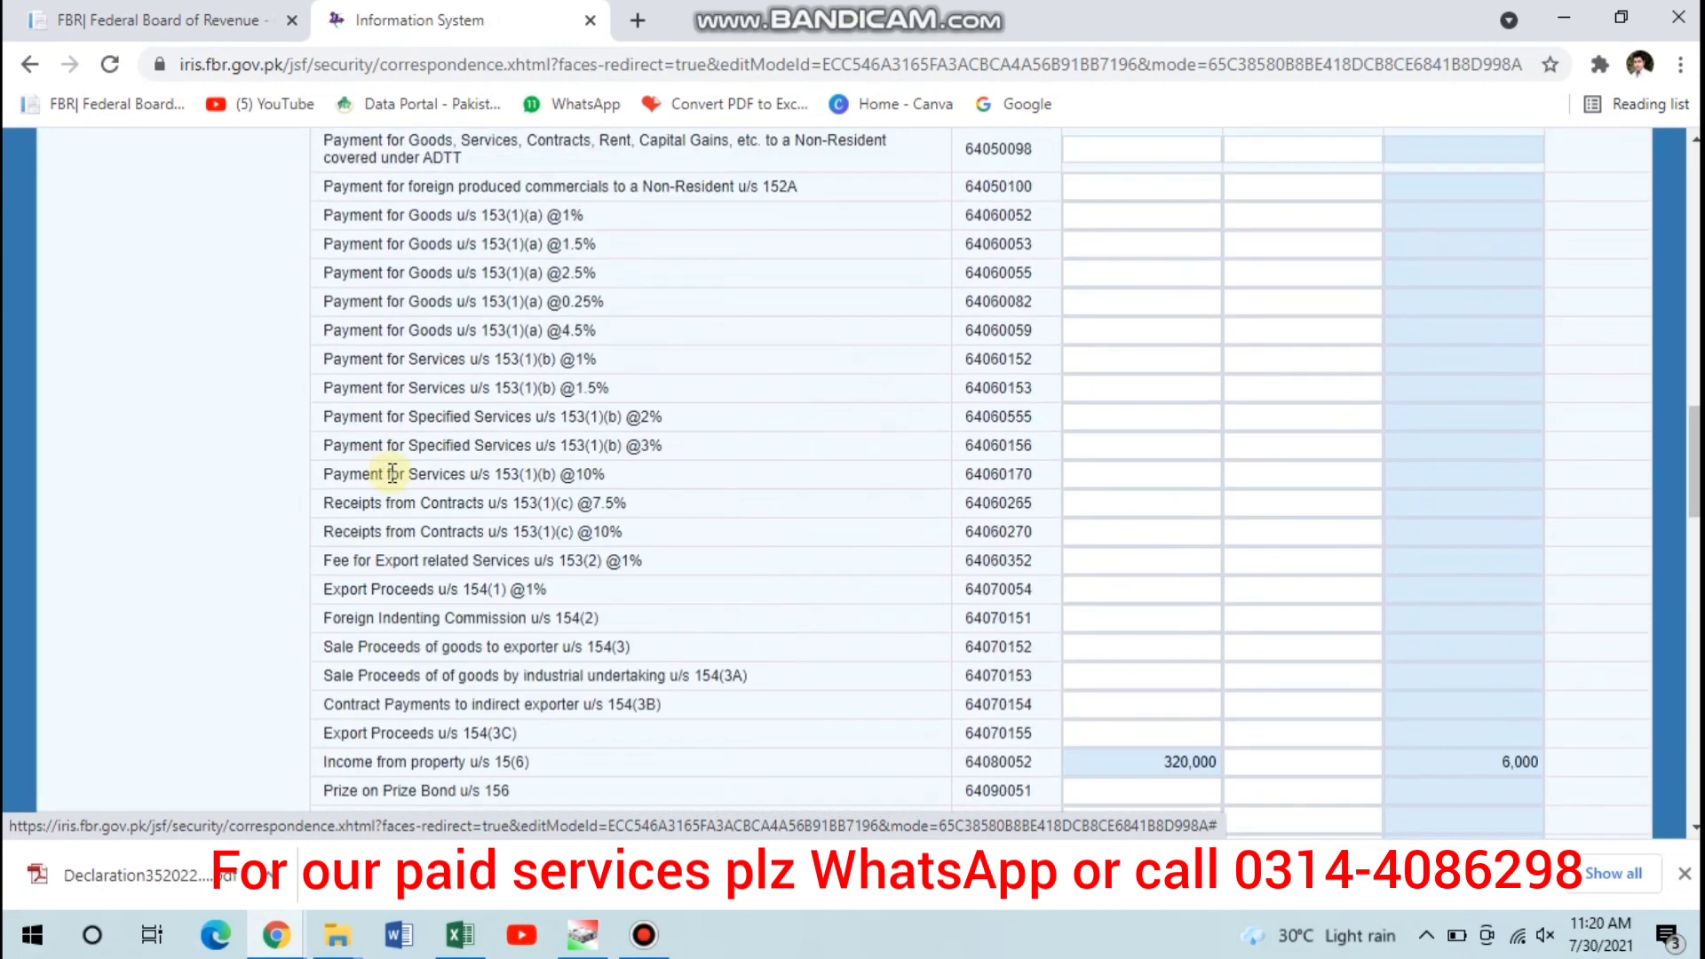
scroll(258, 553, "up", 6)
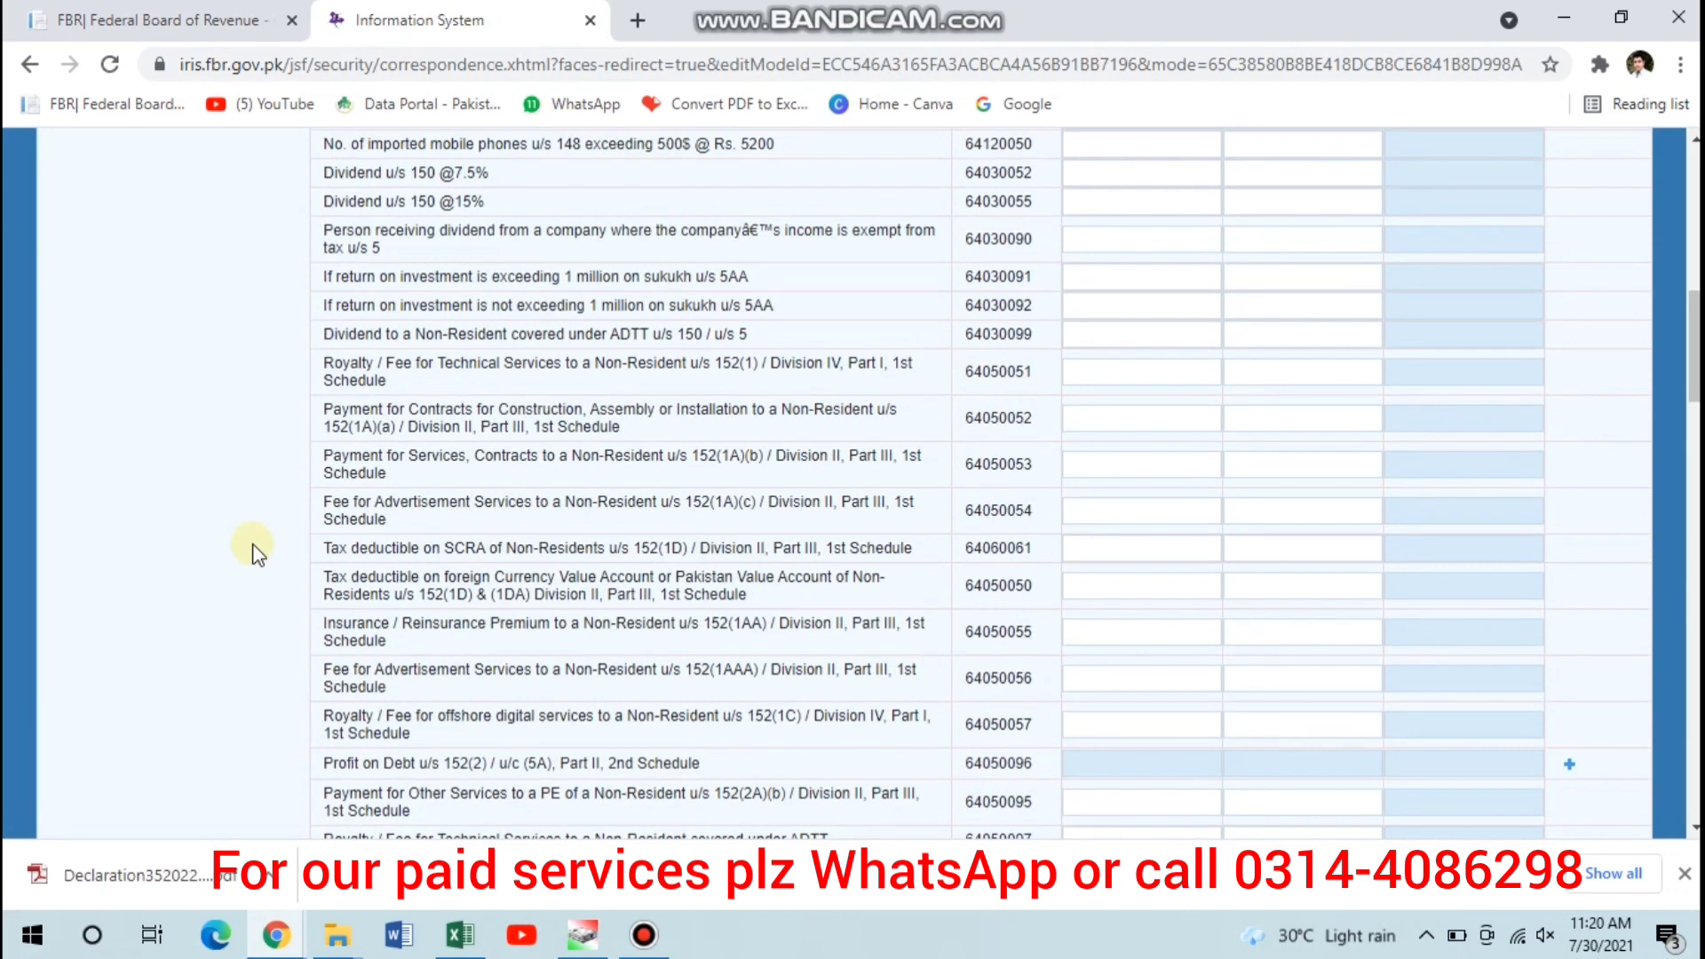
scroll(257, 552, "up", 6)
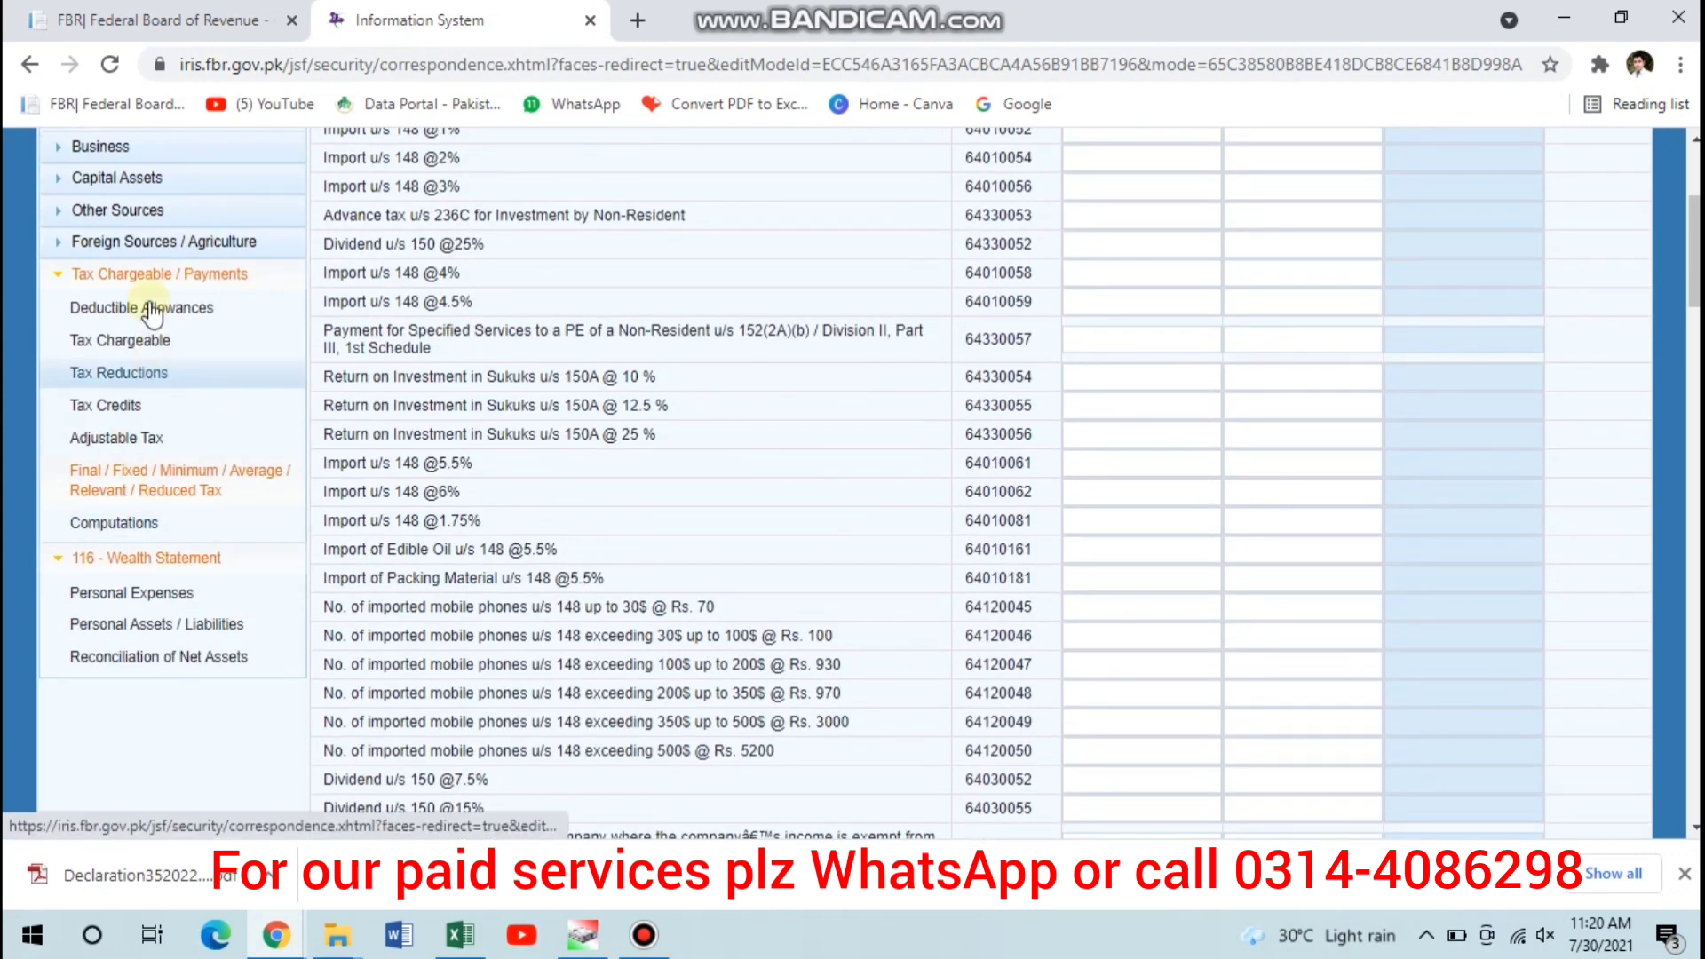
left_click(133, 209)
left_click(134, 245)
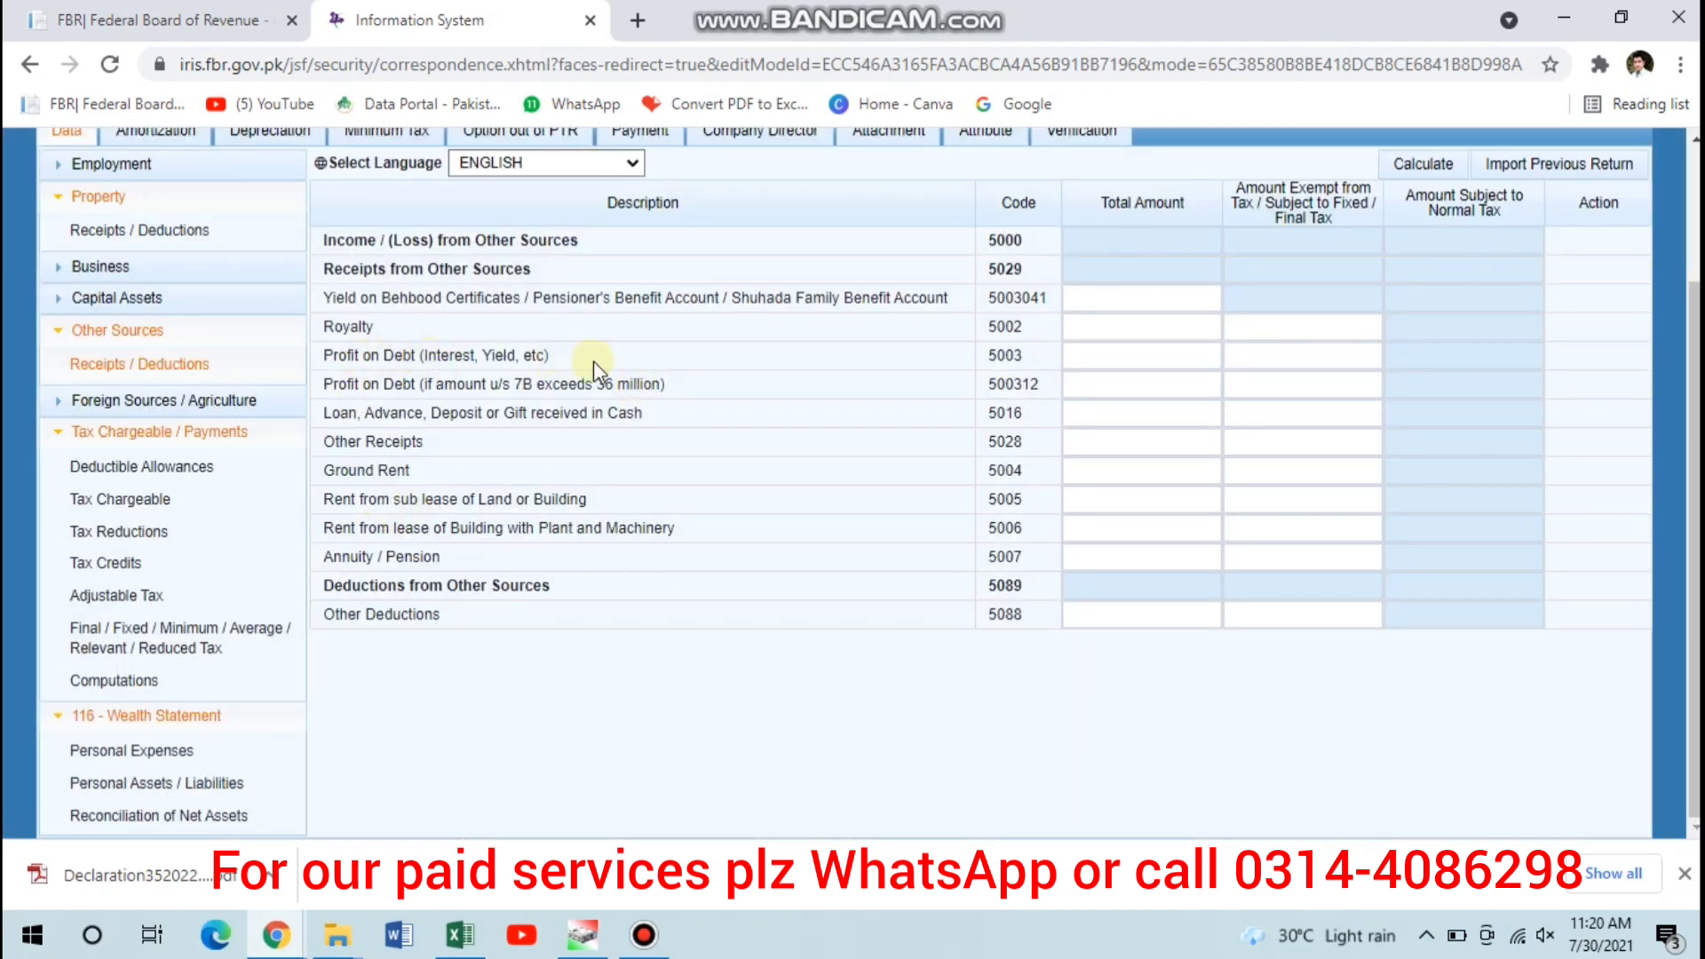
left_click(1114, 358)
left_click(1114, 360)
type("4000000")
key("Tab")
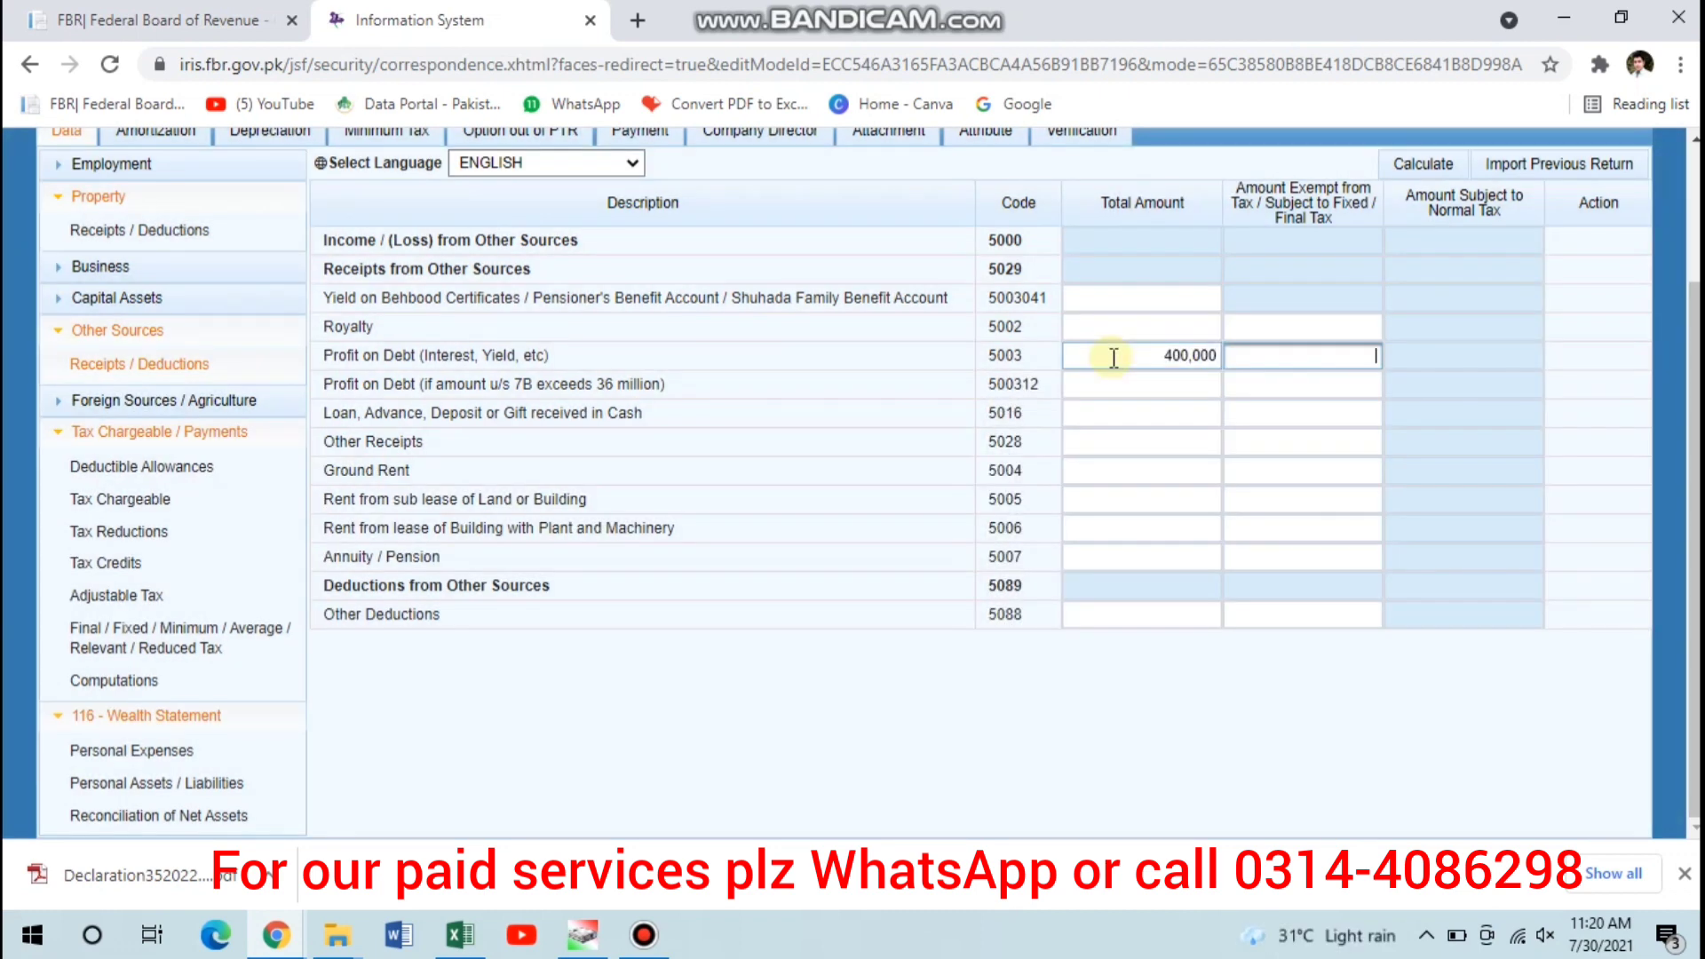
Enter 400,000 as the Profit on Debt amount exempt or subject to fixed/final tax and calculate the Other Sources income
type("4000000")
left_click(1397, 167)
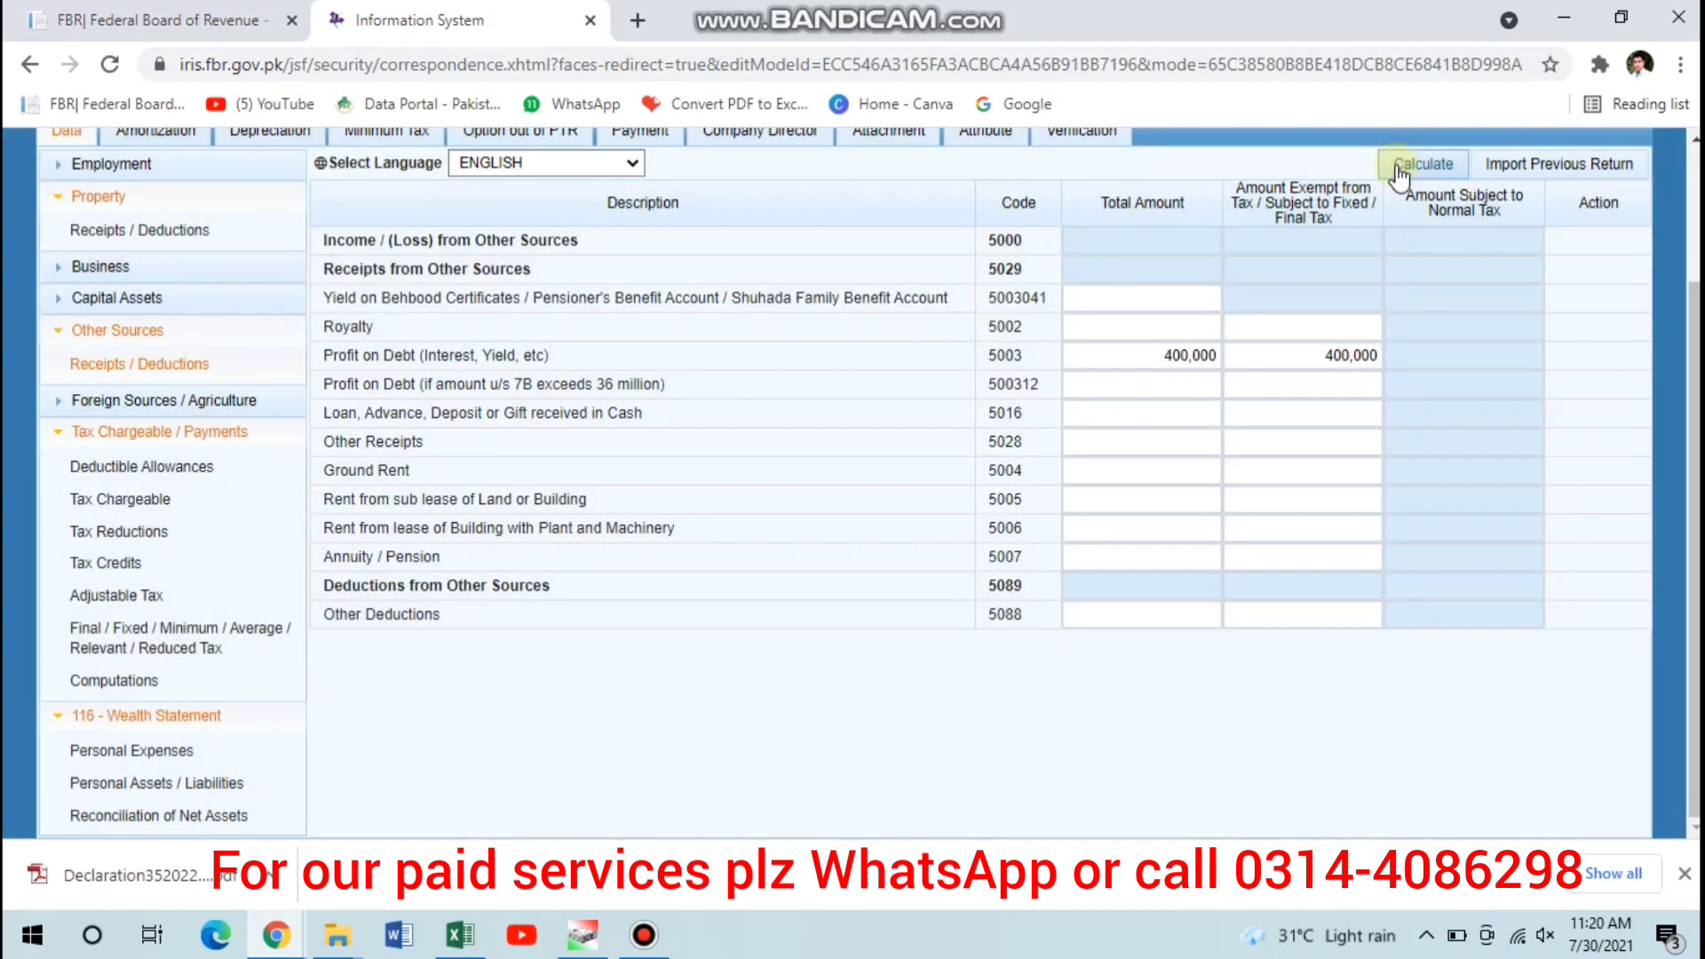
left_click(1396, 167)
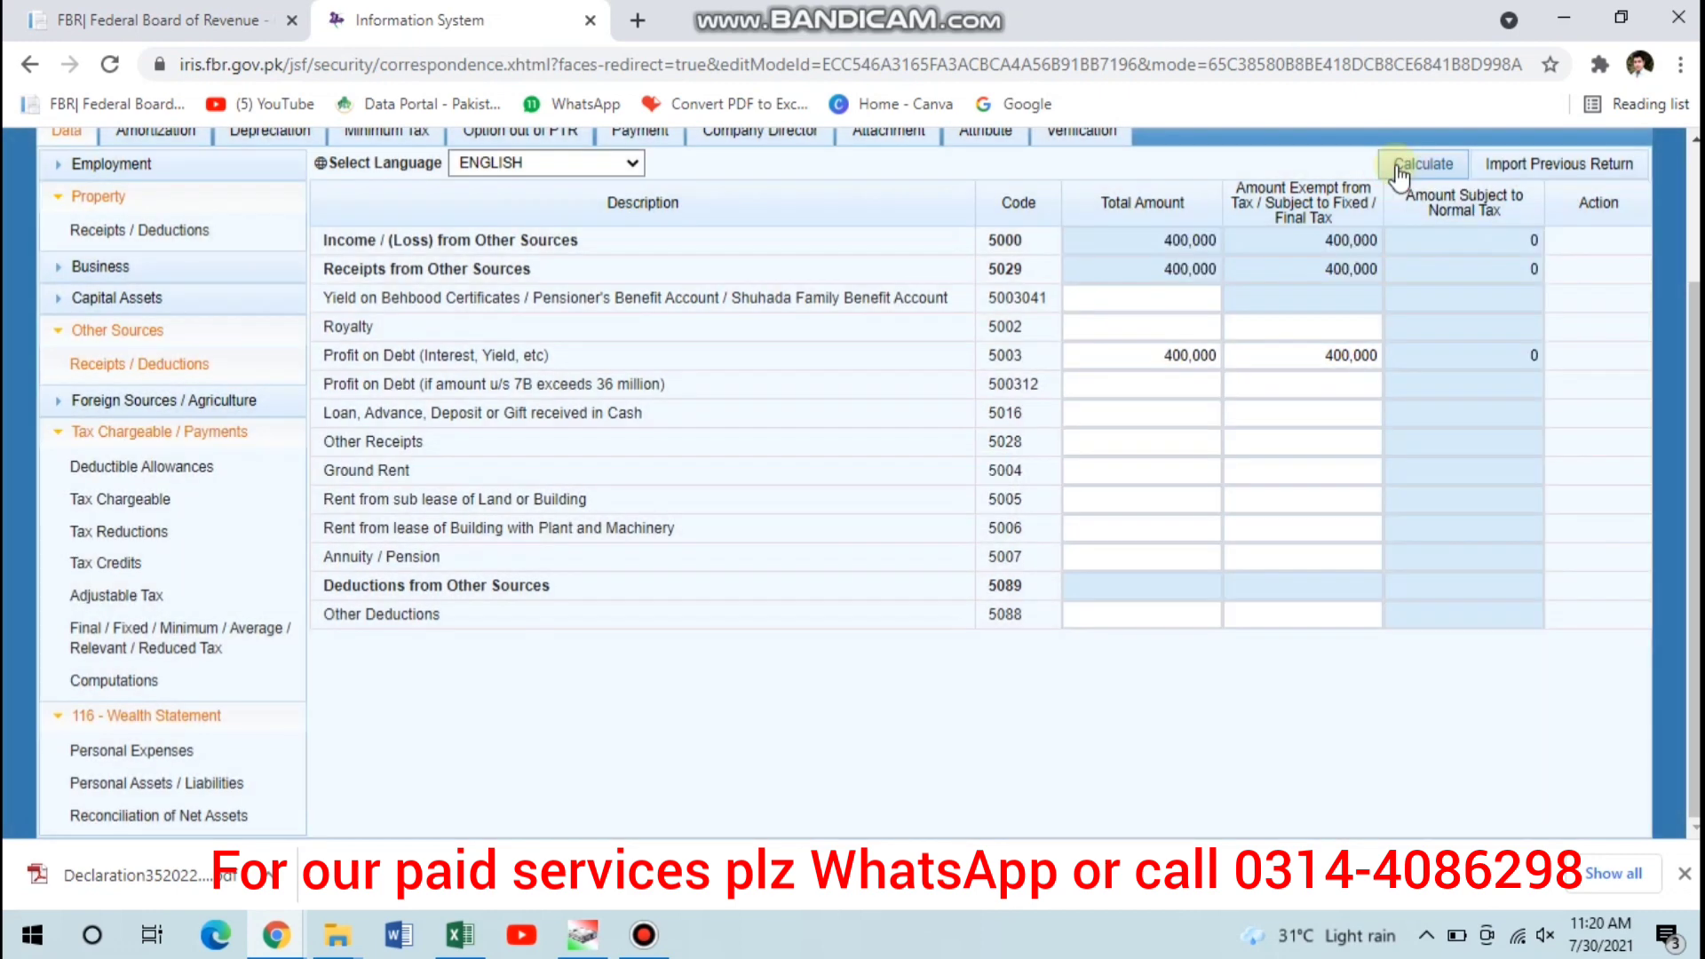
left_click(1131, 352)
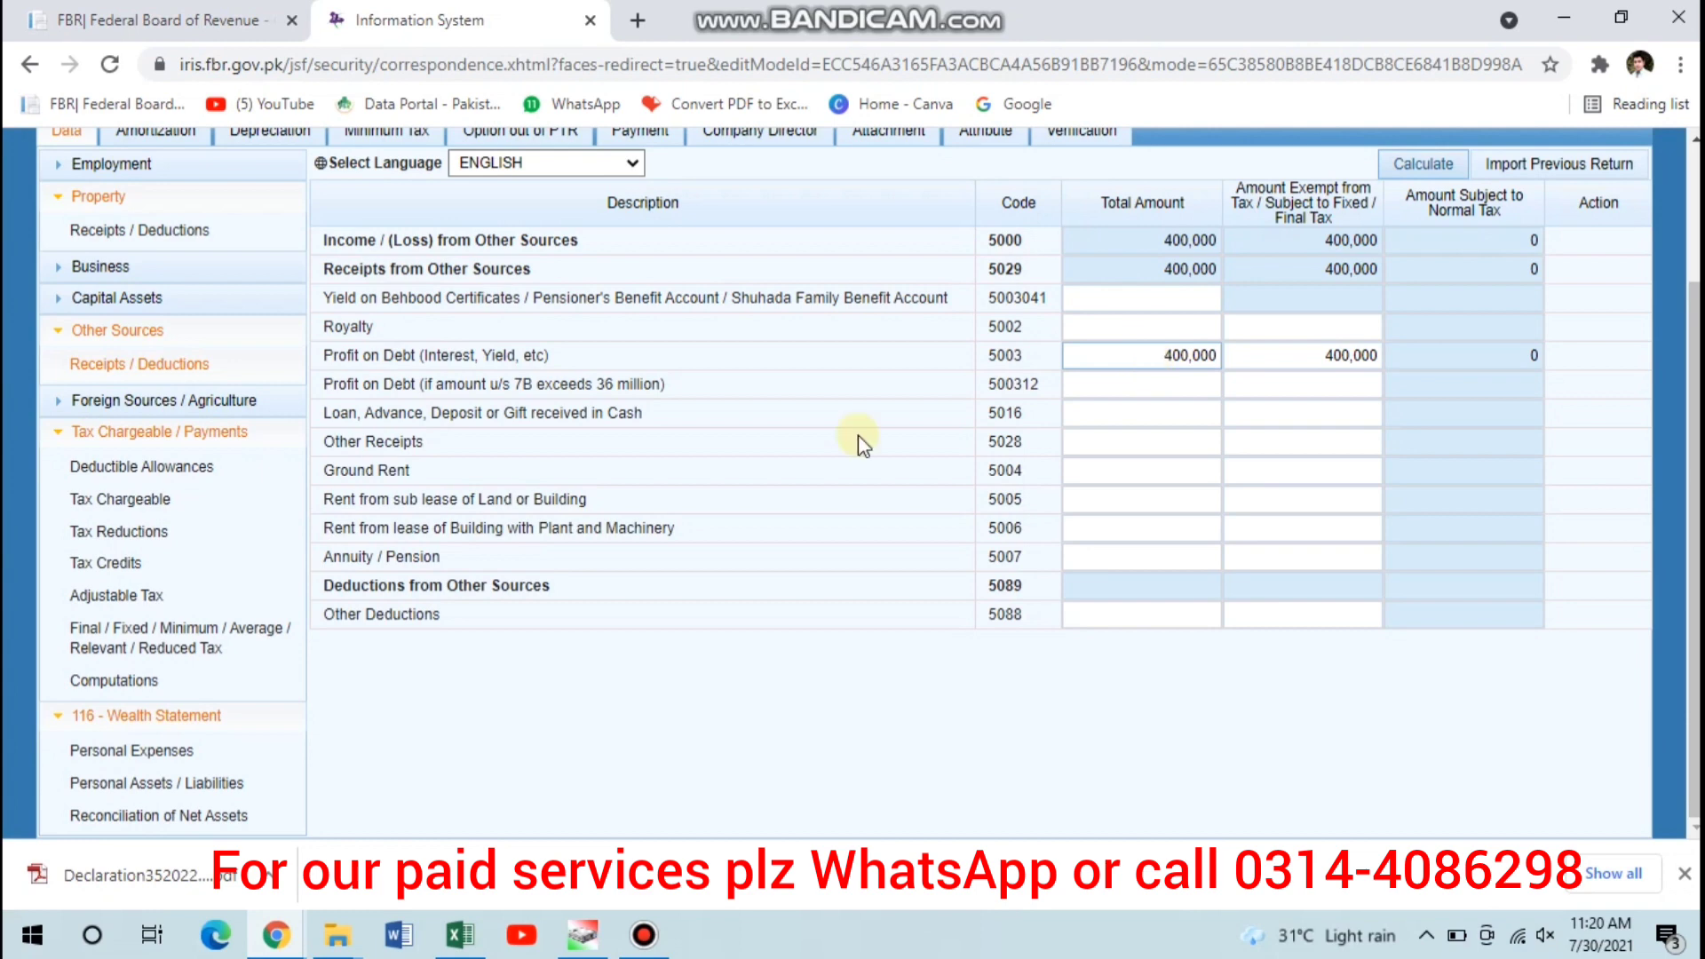
Enter 25,600 as tax collected on Educational Institution Fee u/s 236I in the Adjustable Tax section
left_click(135, 600)
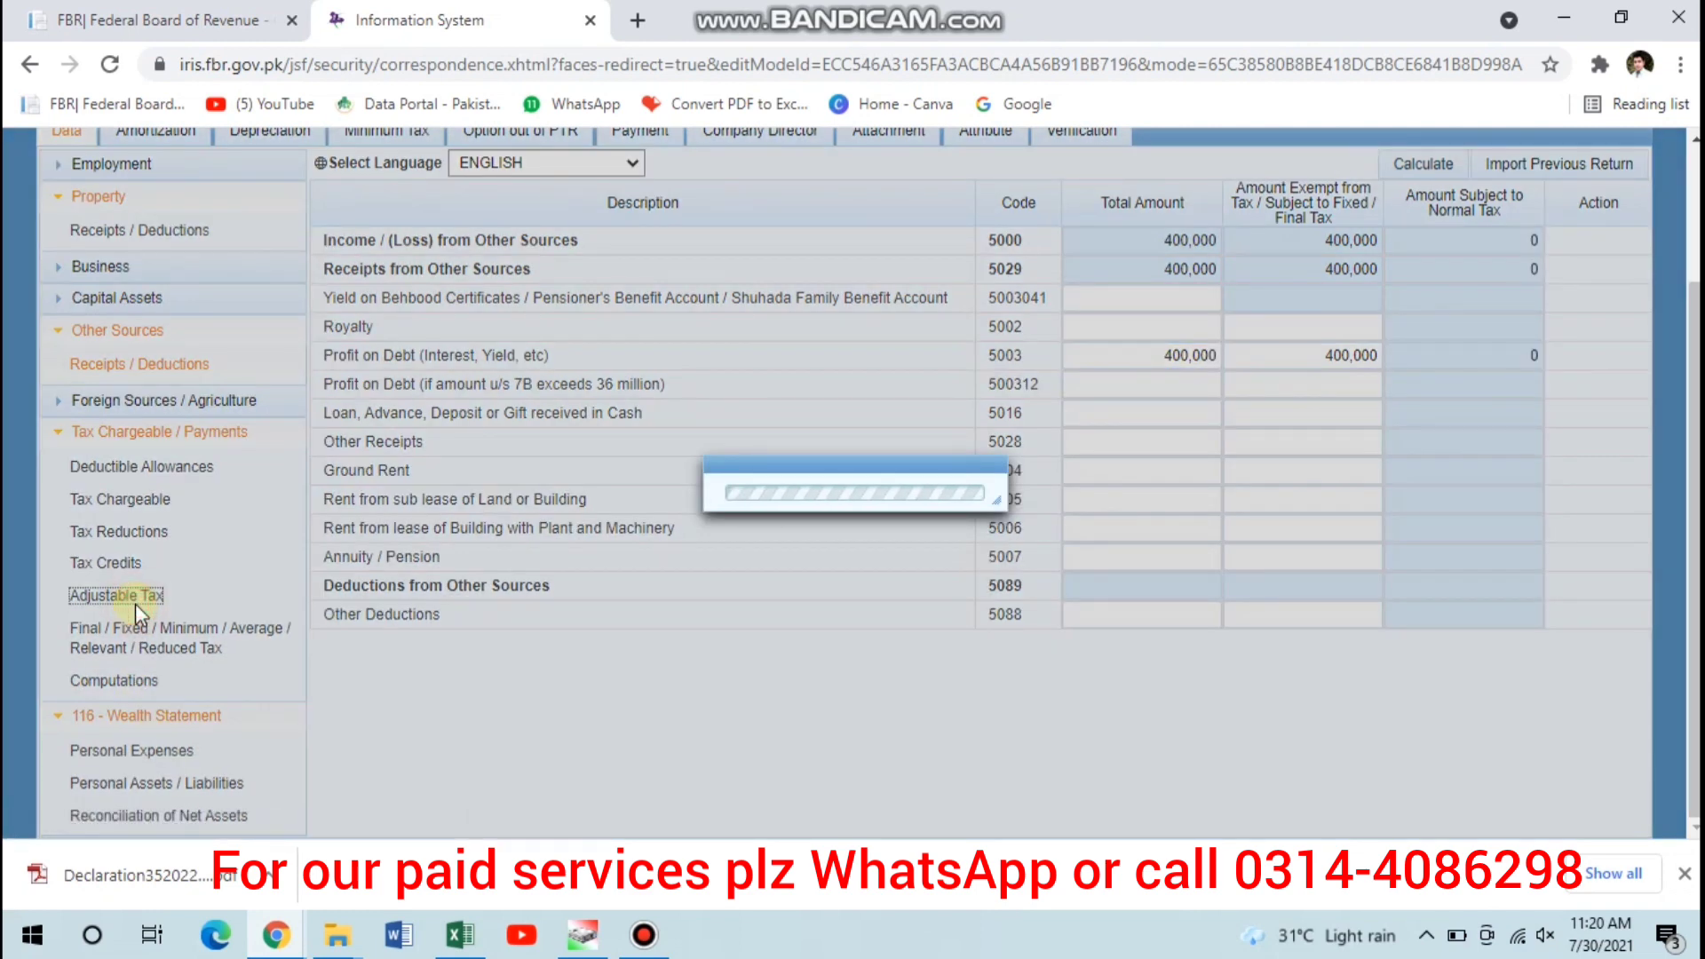
scroll(598, 594, "down", 2)
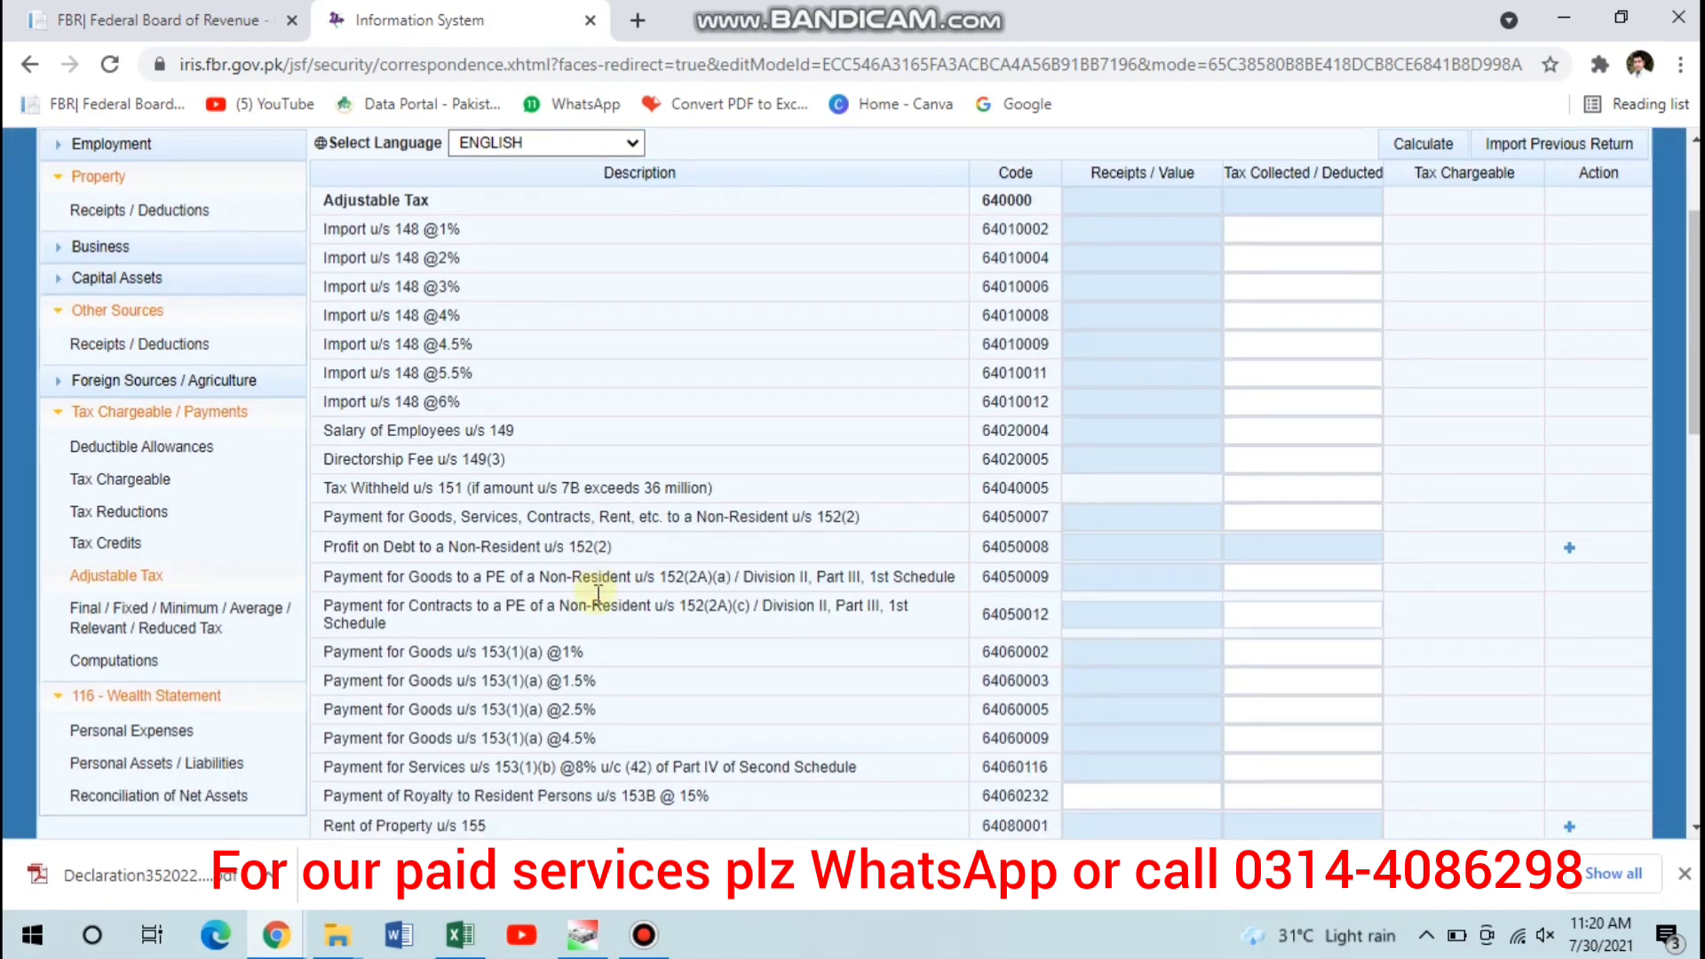
scroll(597, 593, "down", 7)
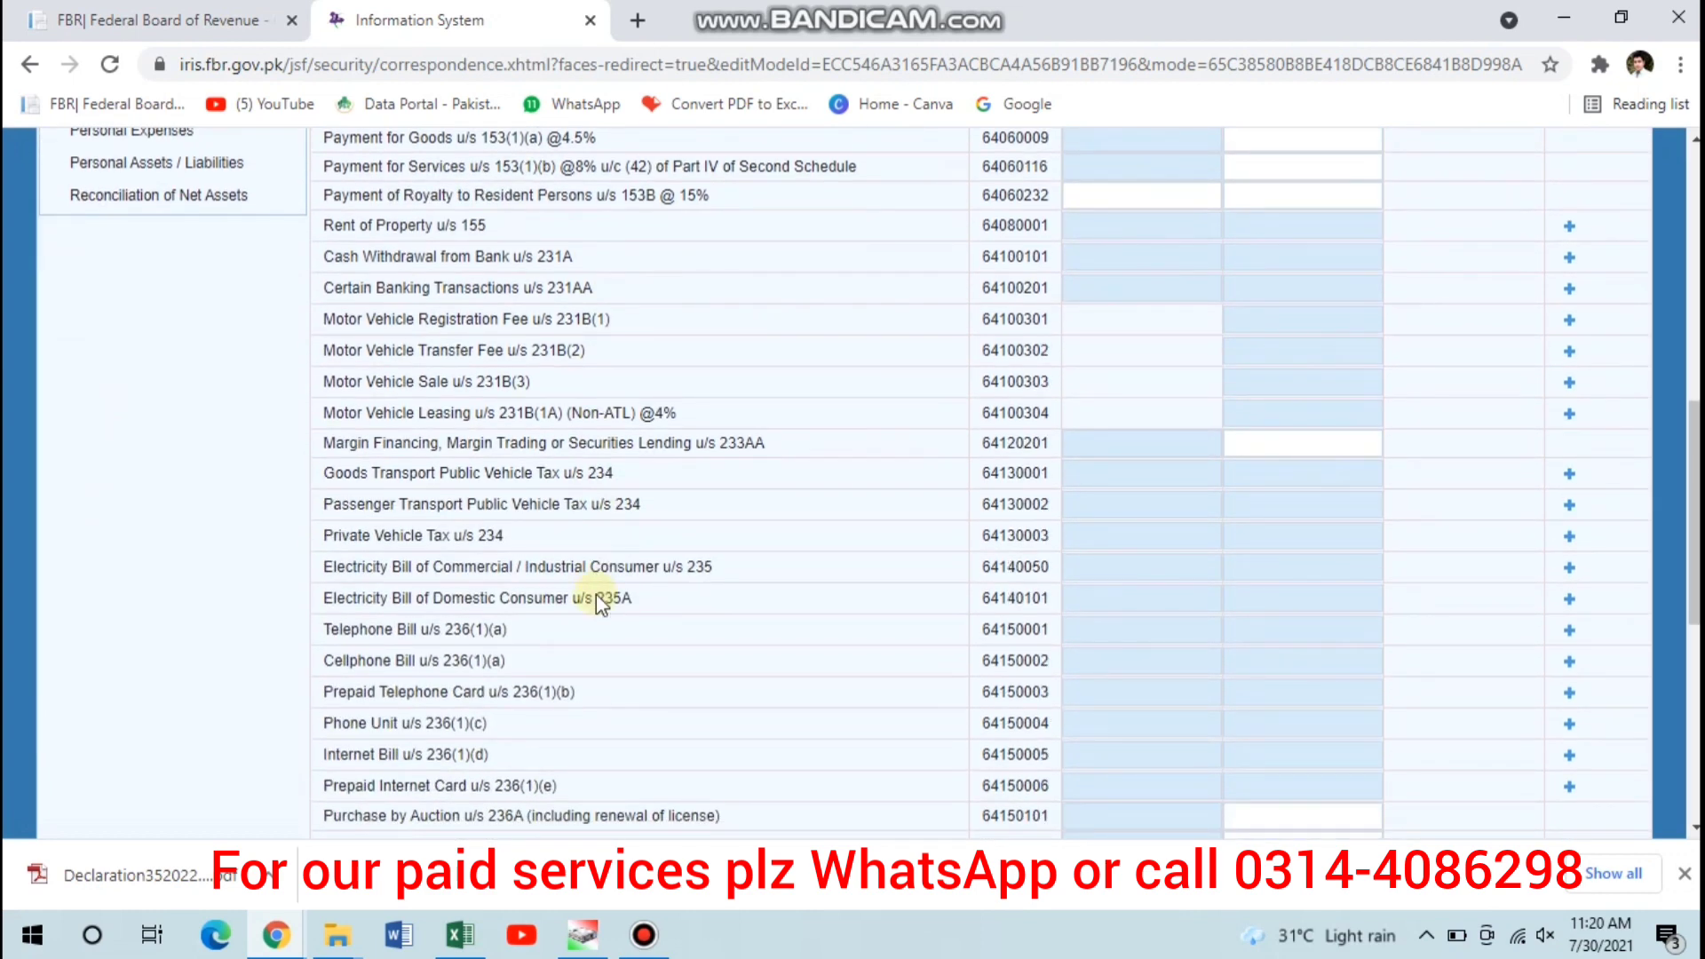
scroll(595, 594, "down", 7)
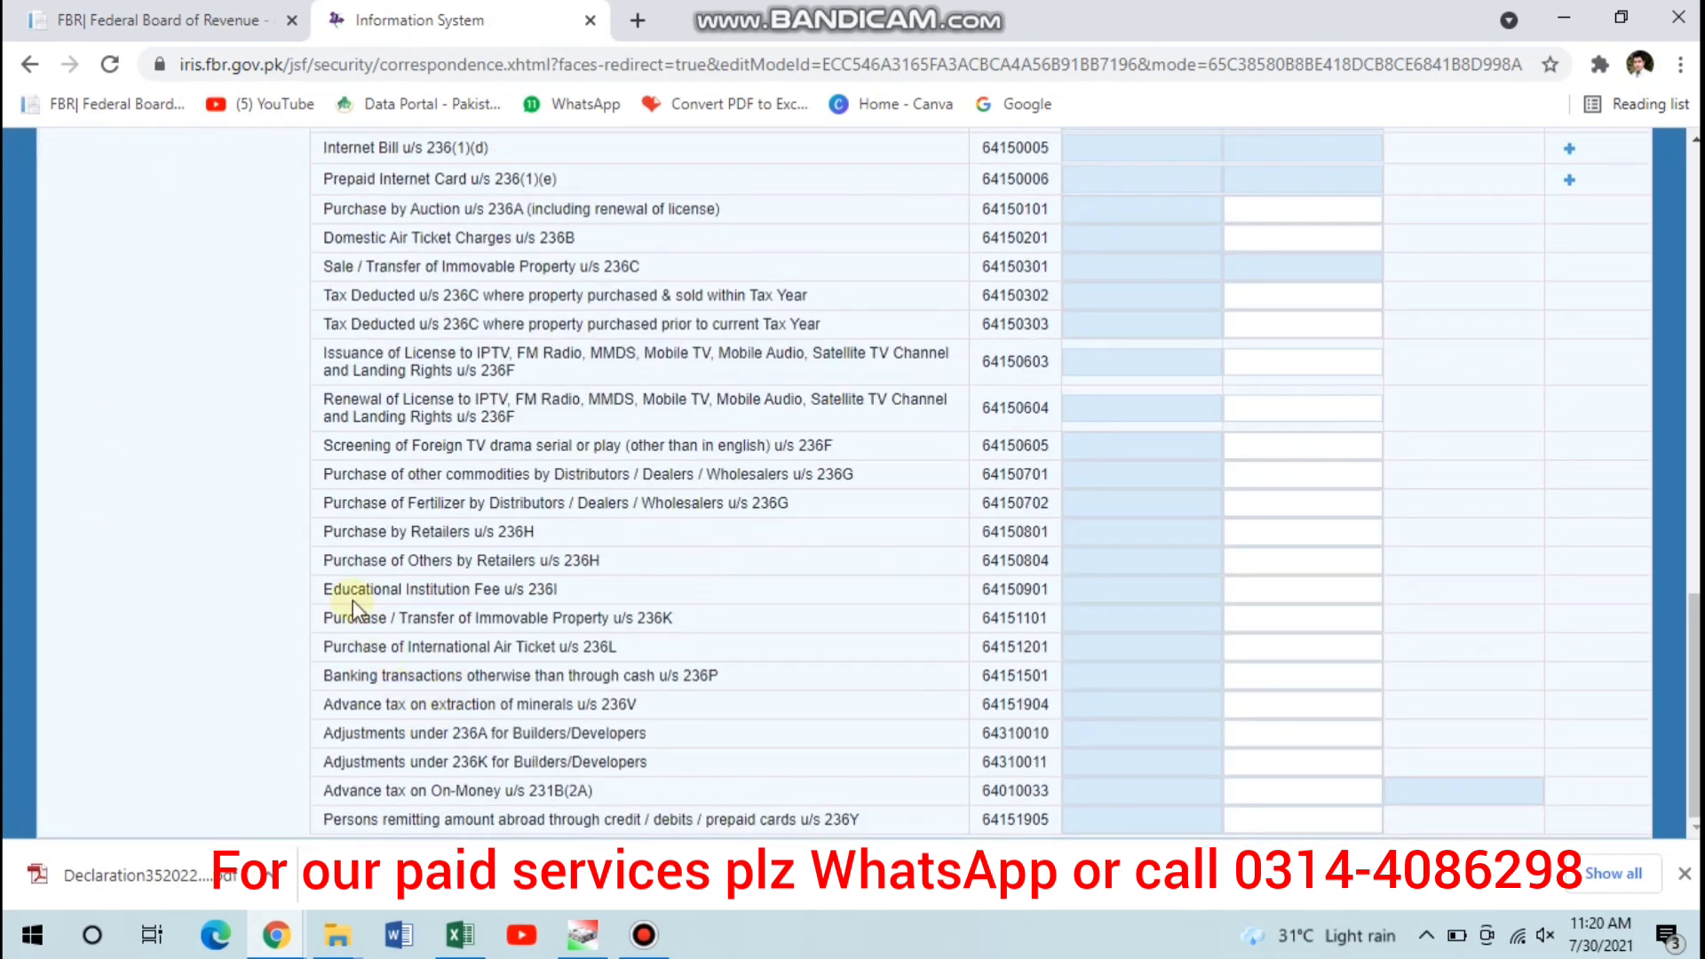
left_click(1241, 592)
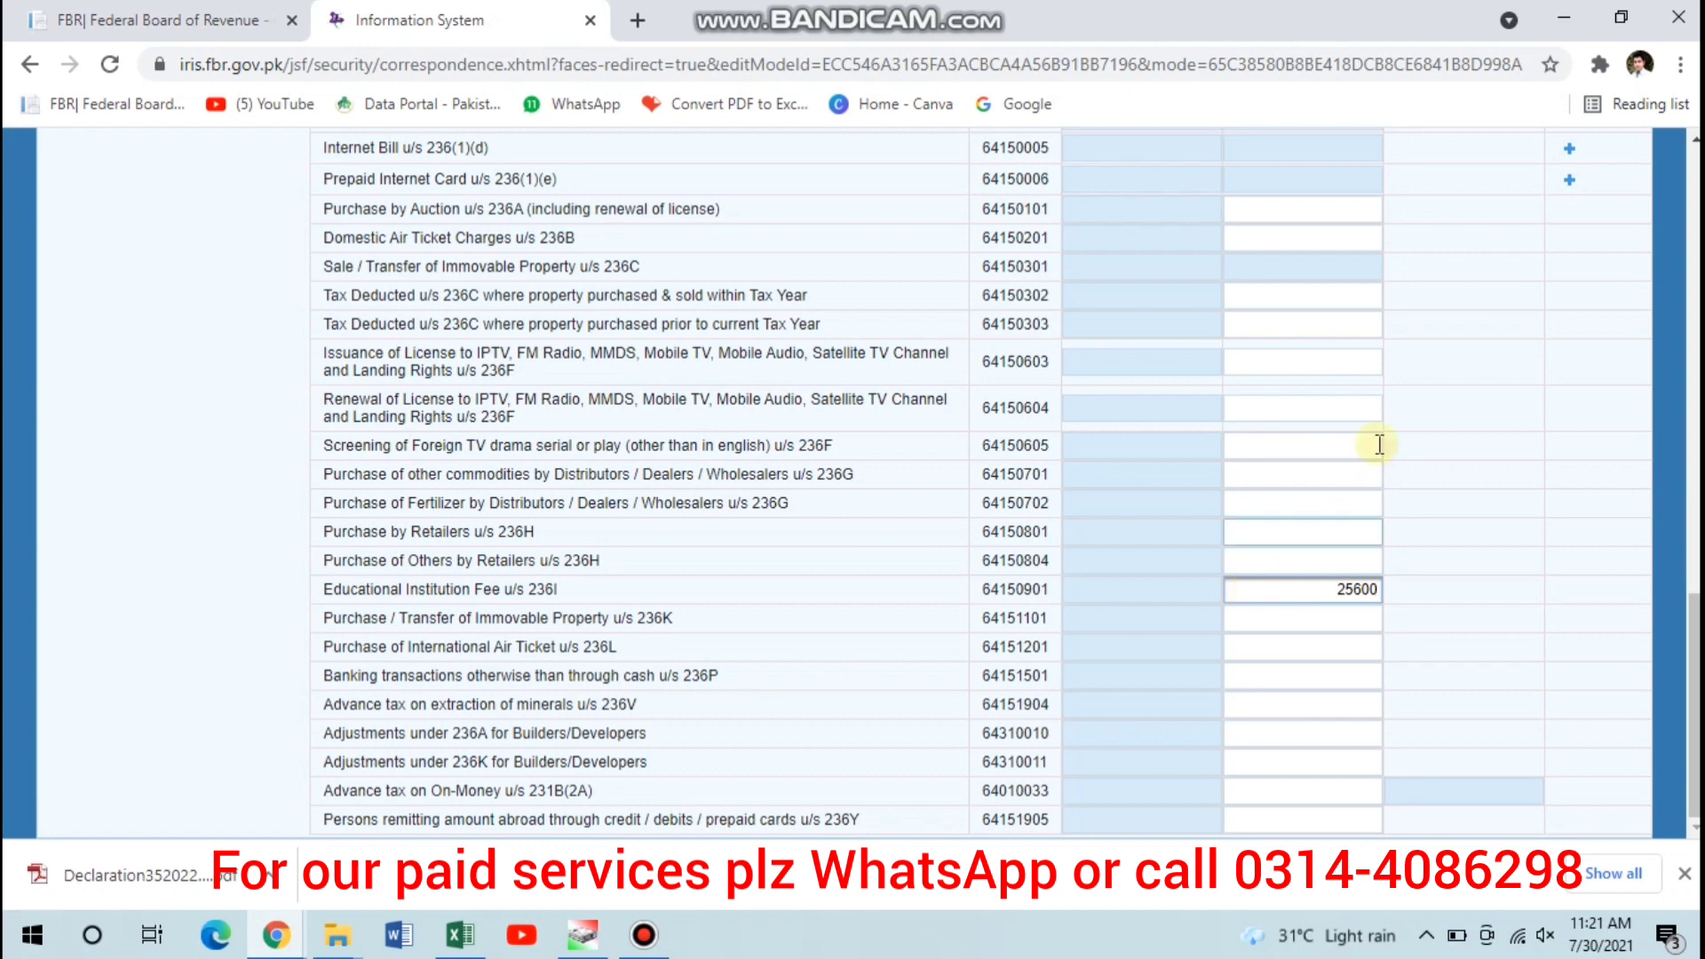
left_click(1508, 360)
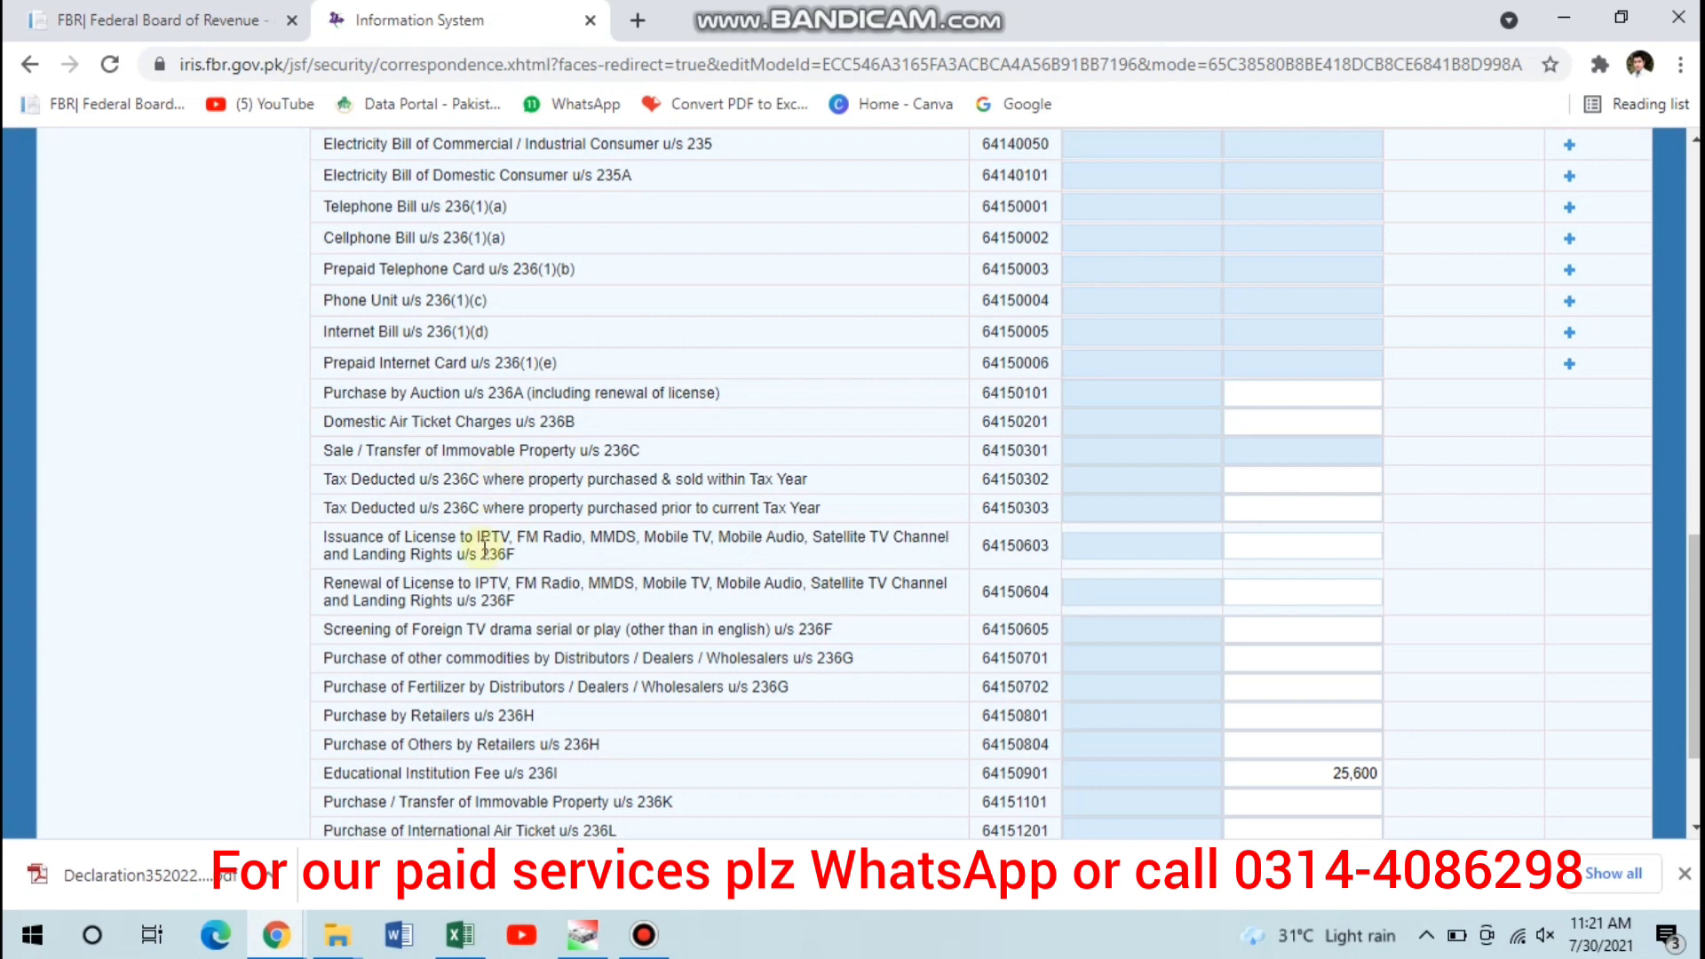
Enter 10,000 as tax collected on Purchase / Transfer of Immovable Property u/s 236K and calculate the adjustable tax
scroll(621, 569, "down", 2)
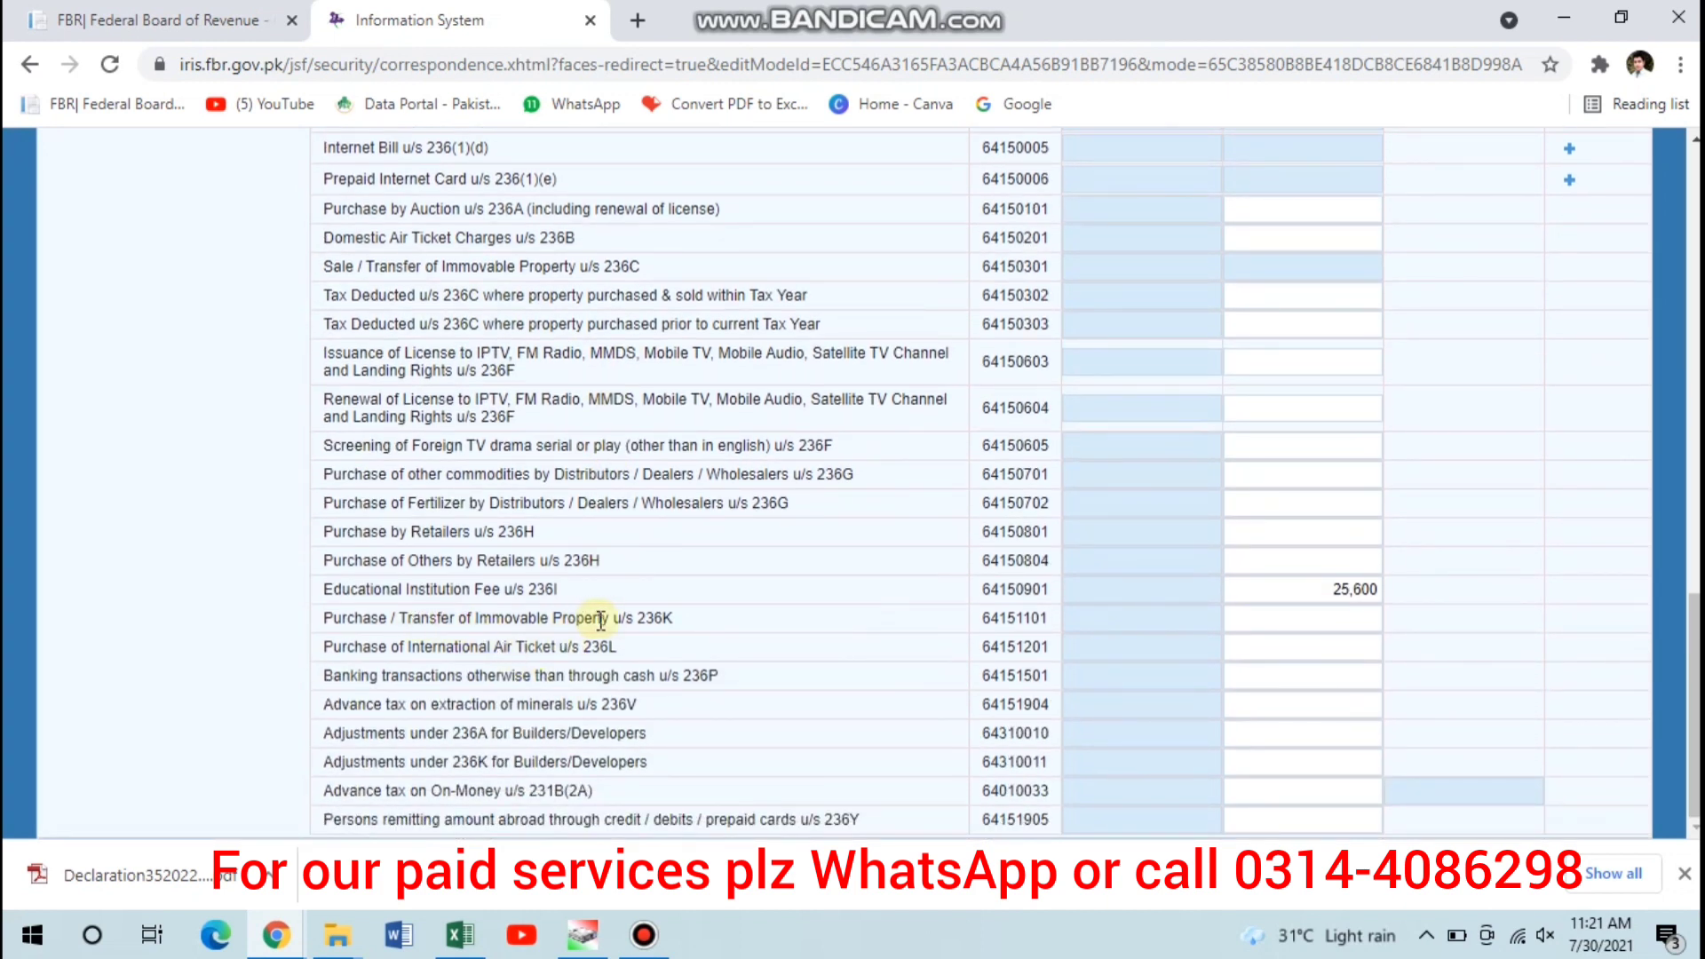
left_click(1321, 642)
left_click(1279, 617)
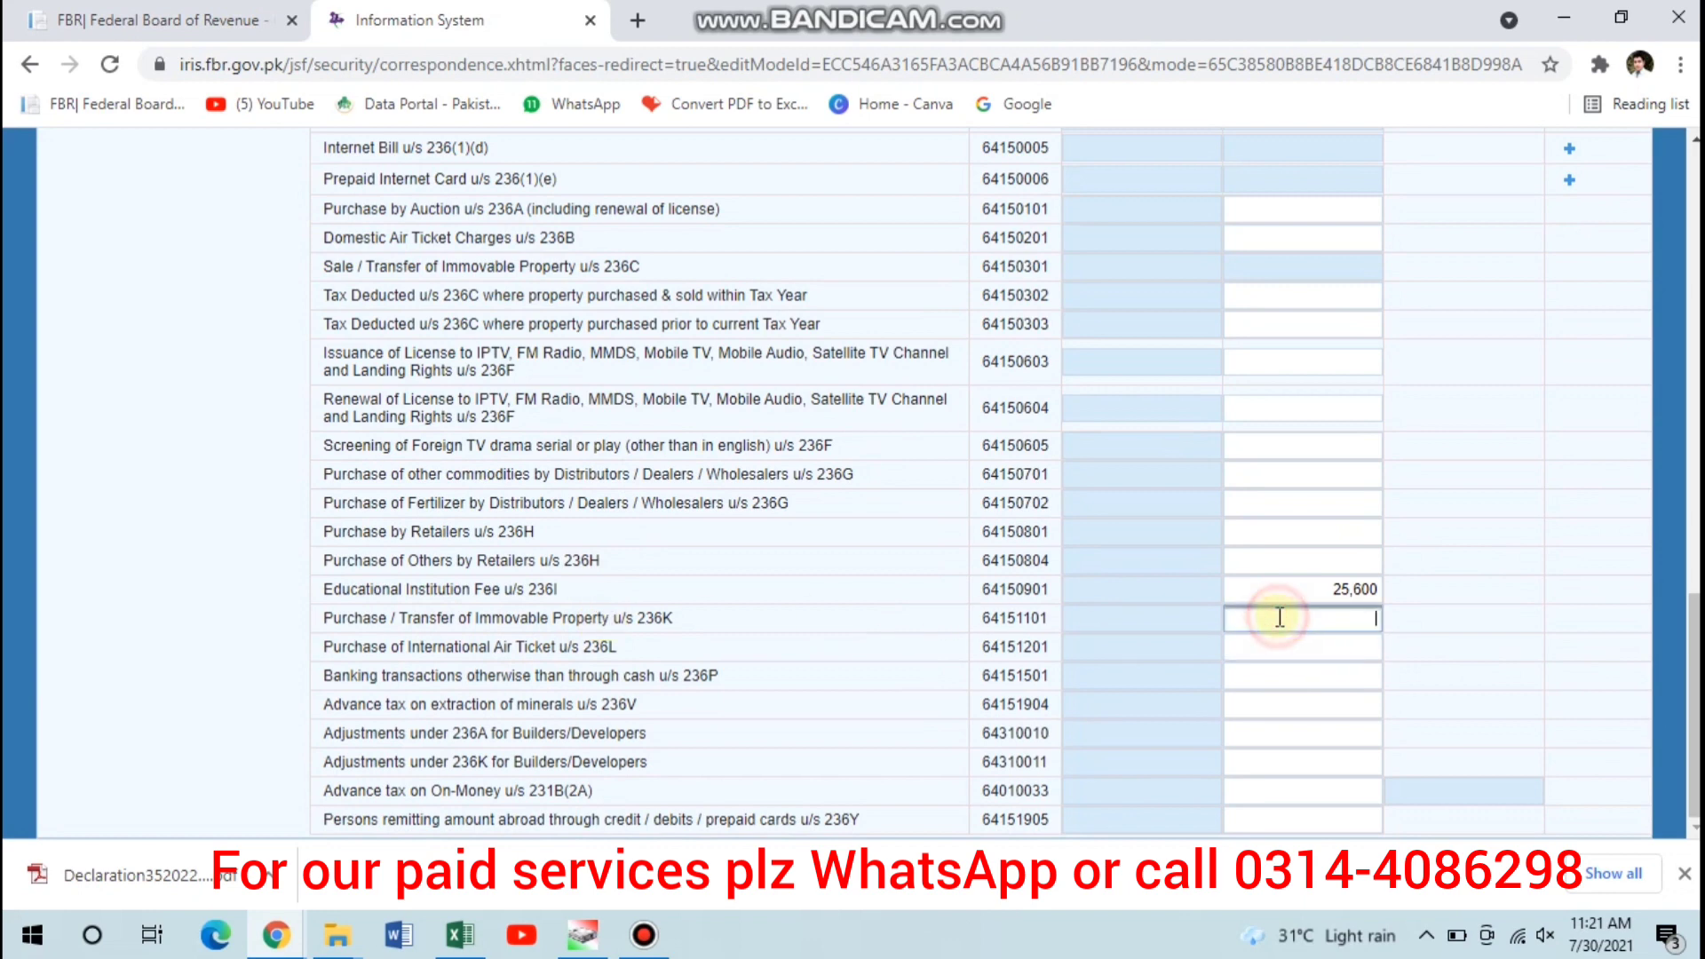
type("10000")
left_click(1612, 418)
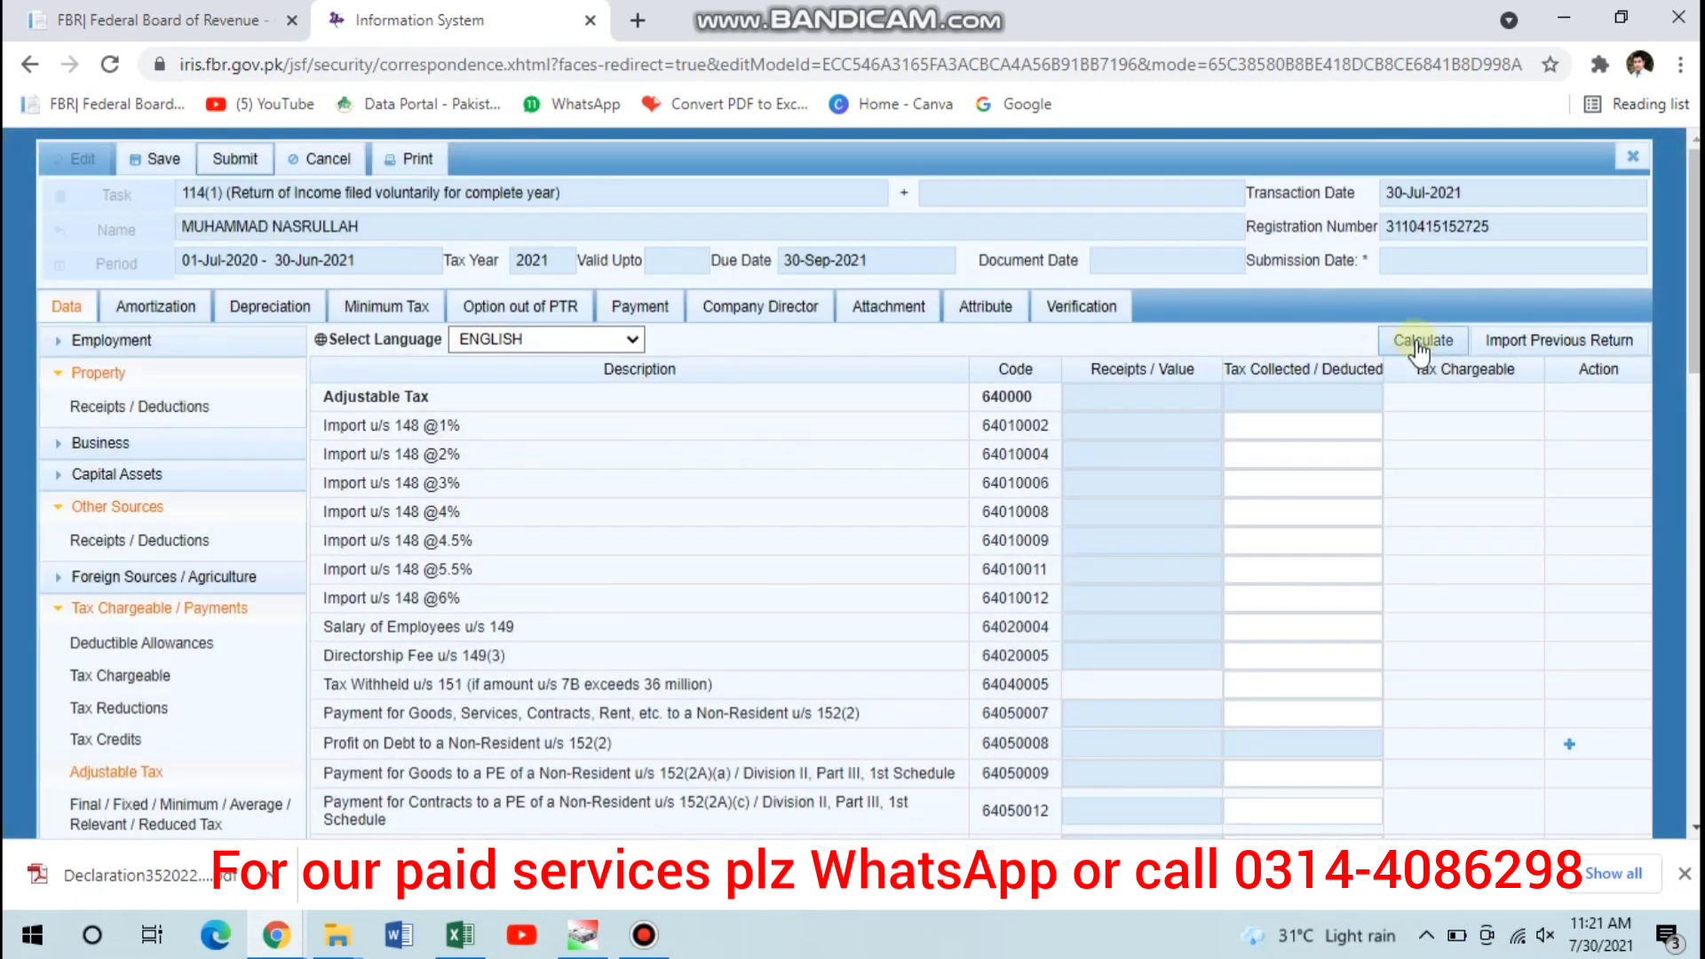
left_click(1421, 341)
left_click(1421, 343)
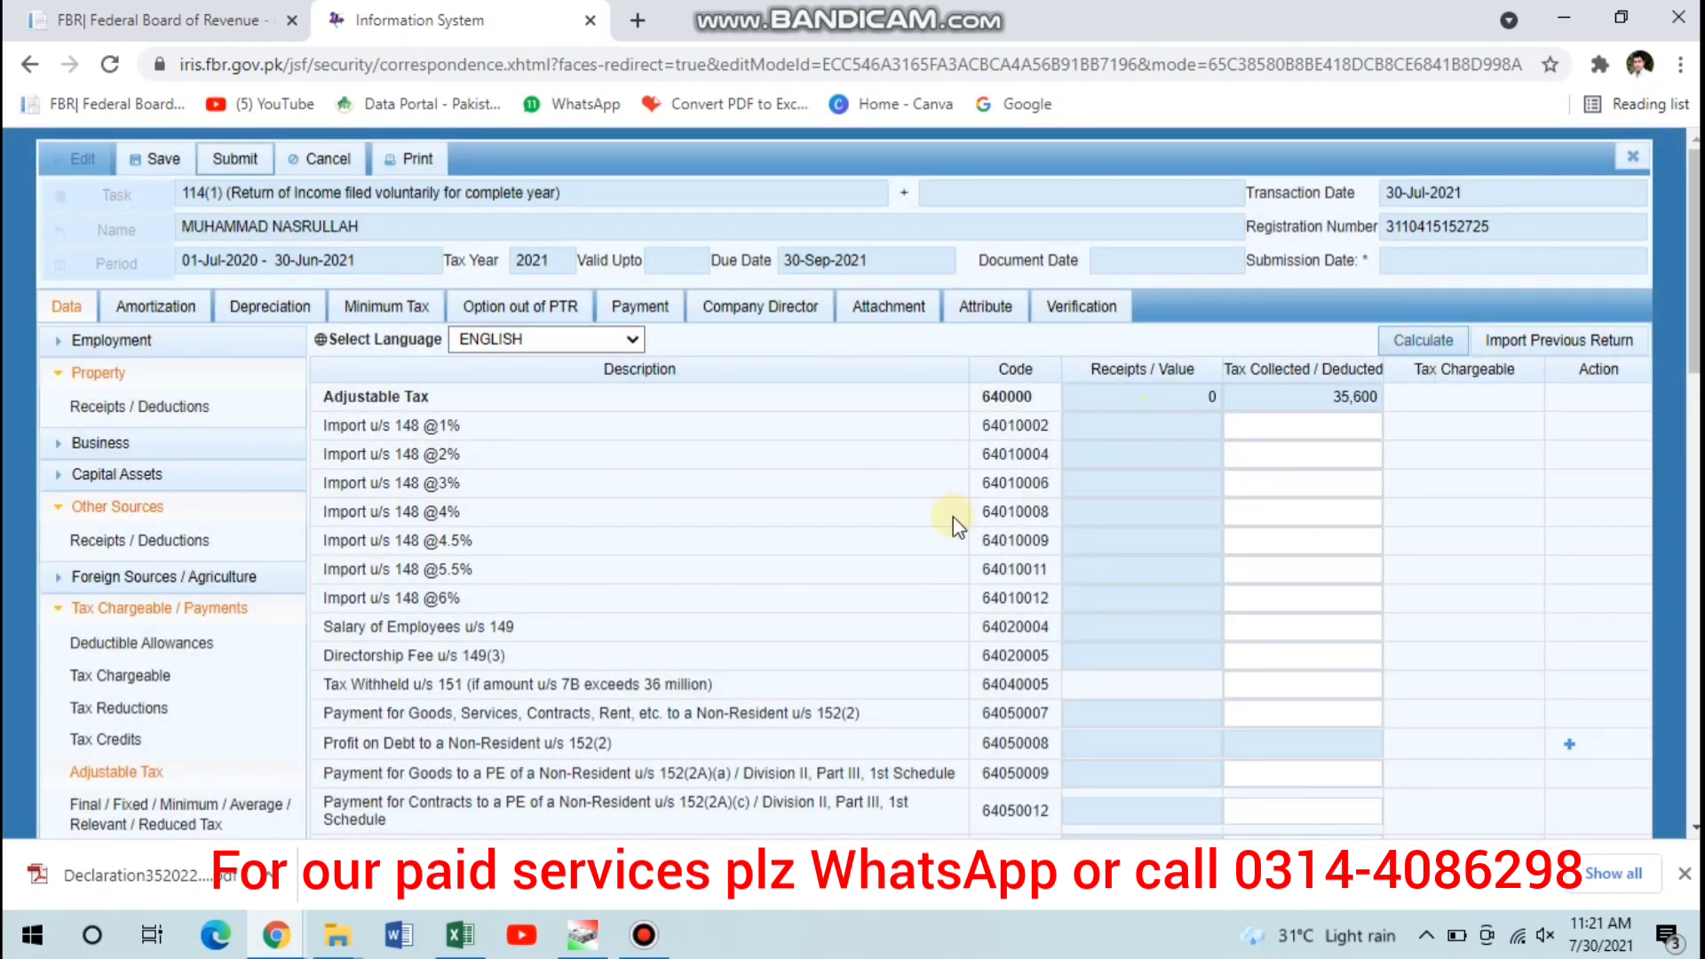
Review the Computations section for the property and other sources income amounts and the tax chargeable
scroll(952, 517, "down", 4)
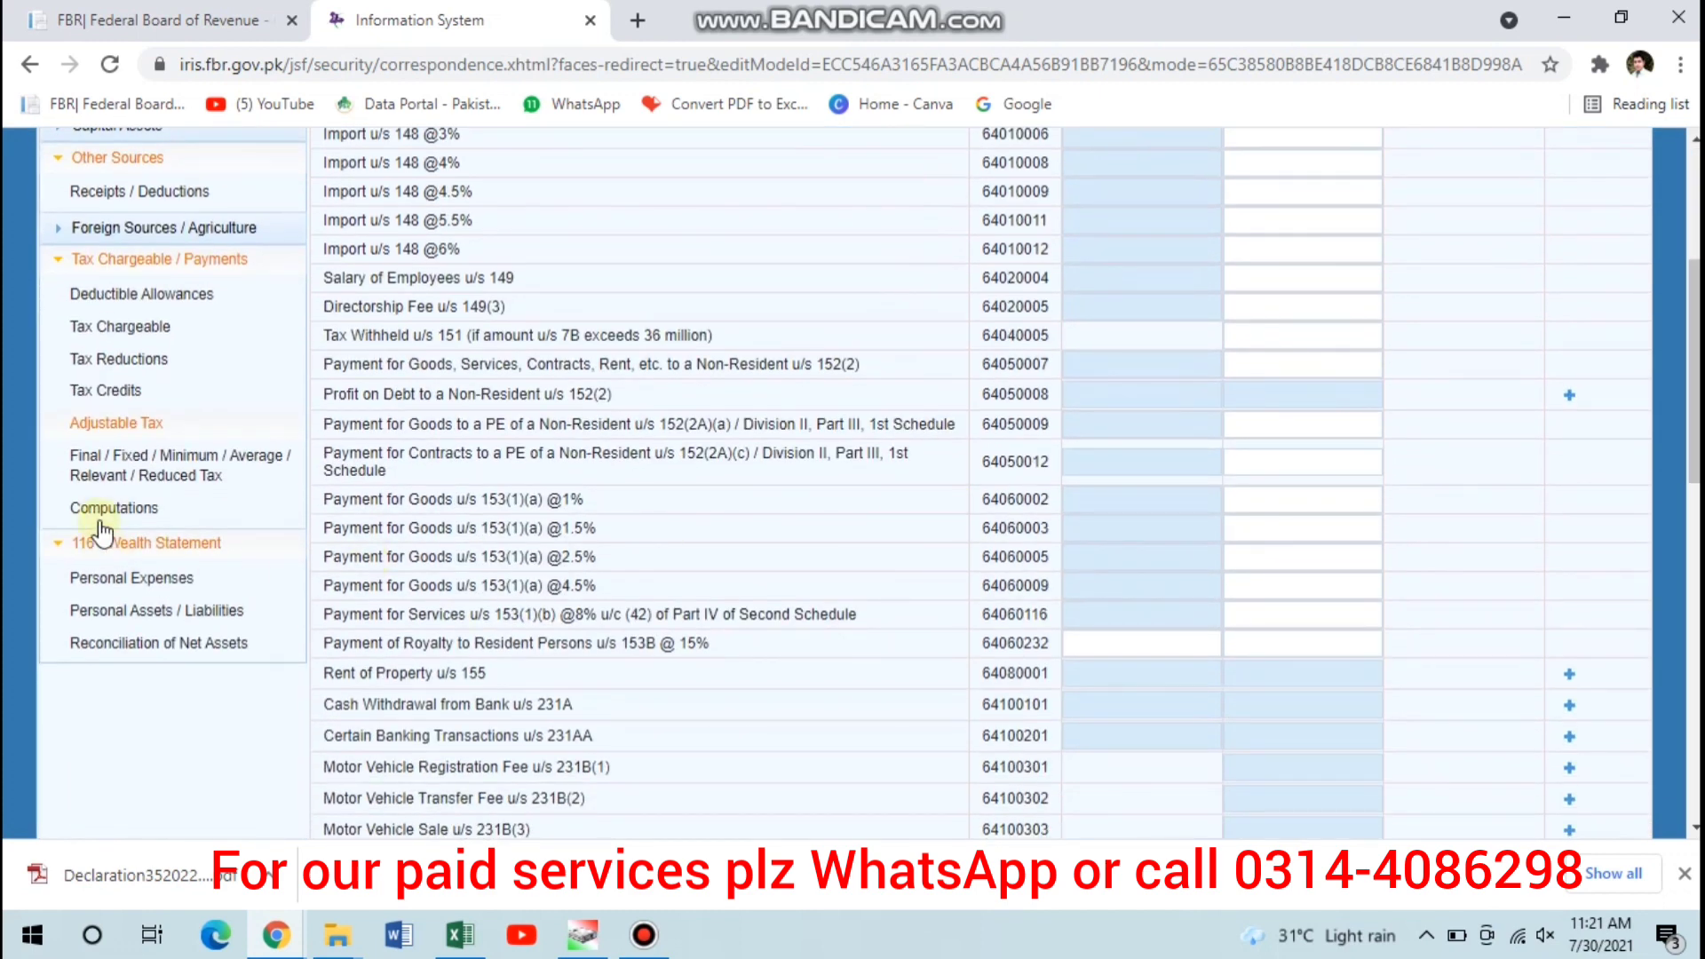
left_click(100, 522)
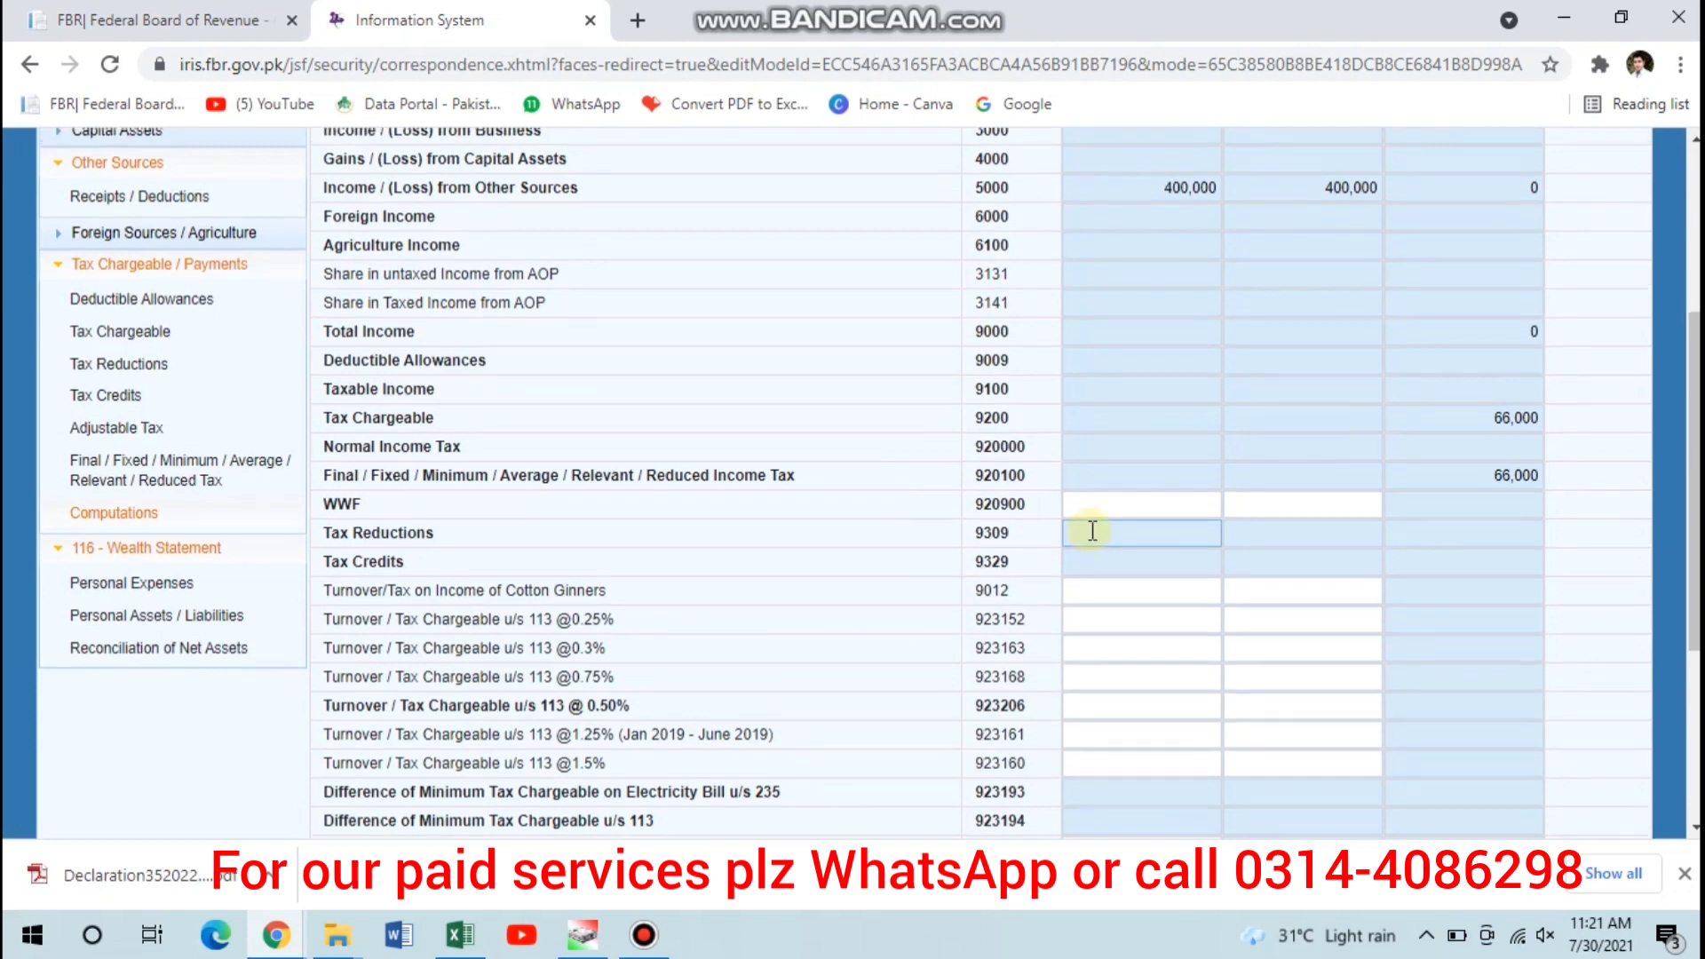
scroll(1093, 531, "up", 3)
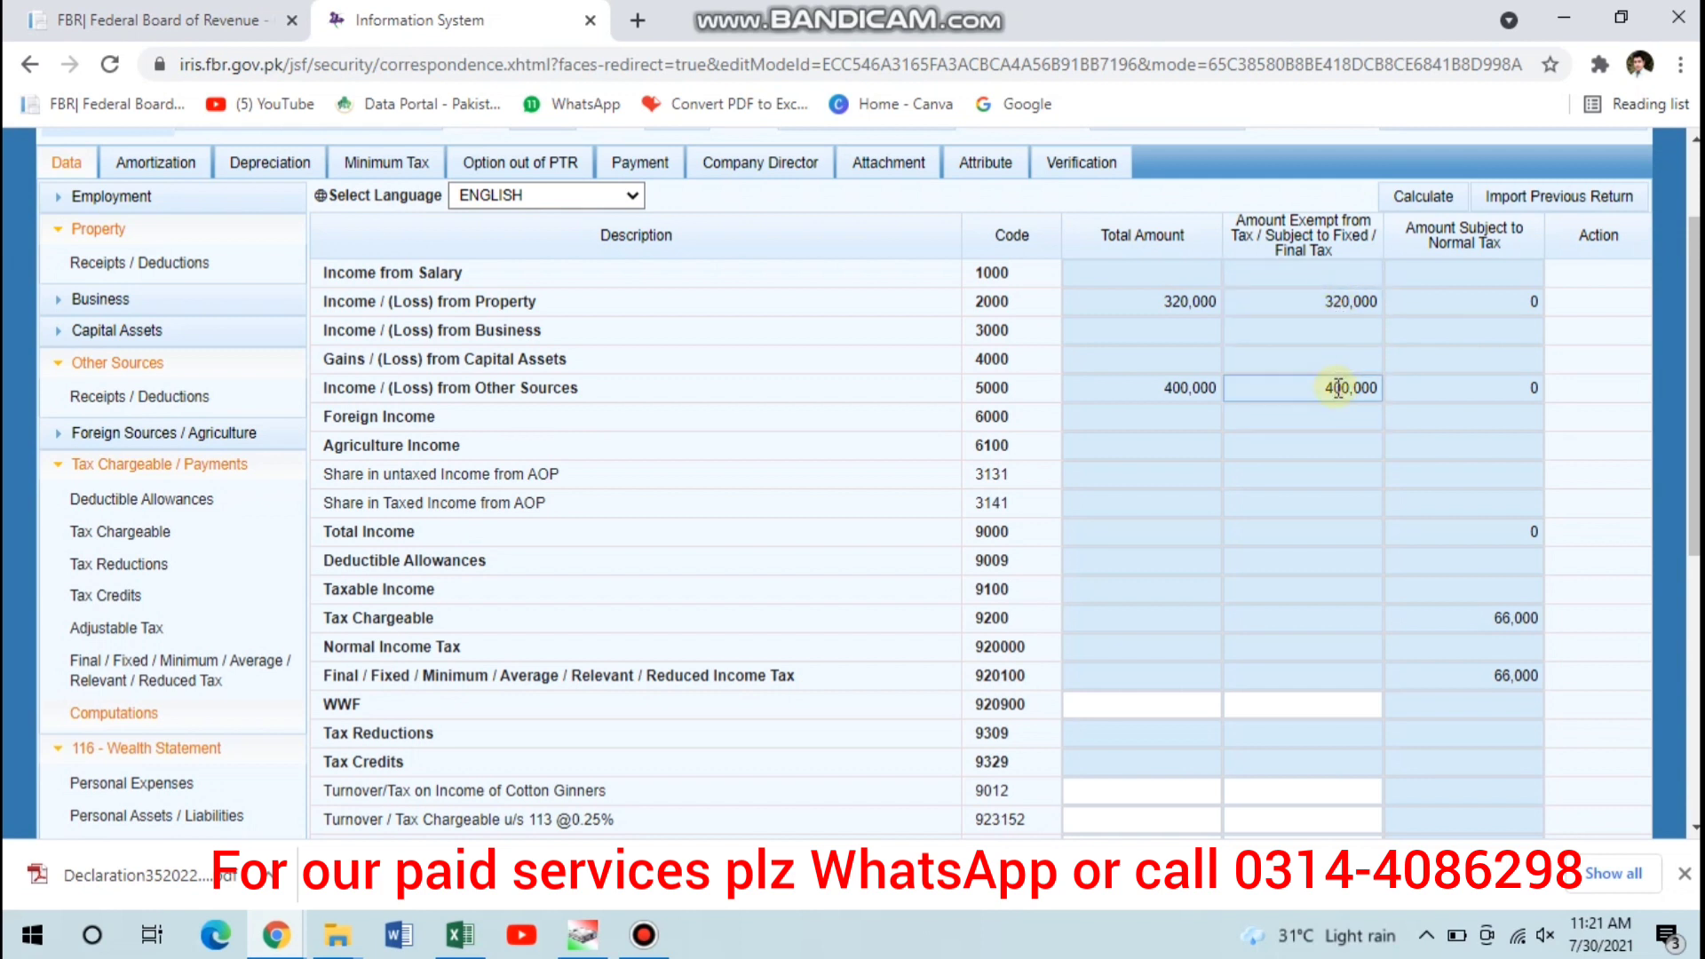
left_click(1314, 309)
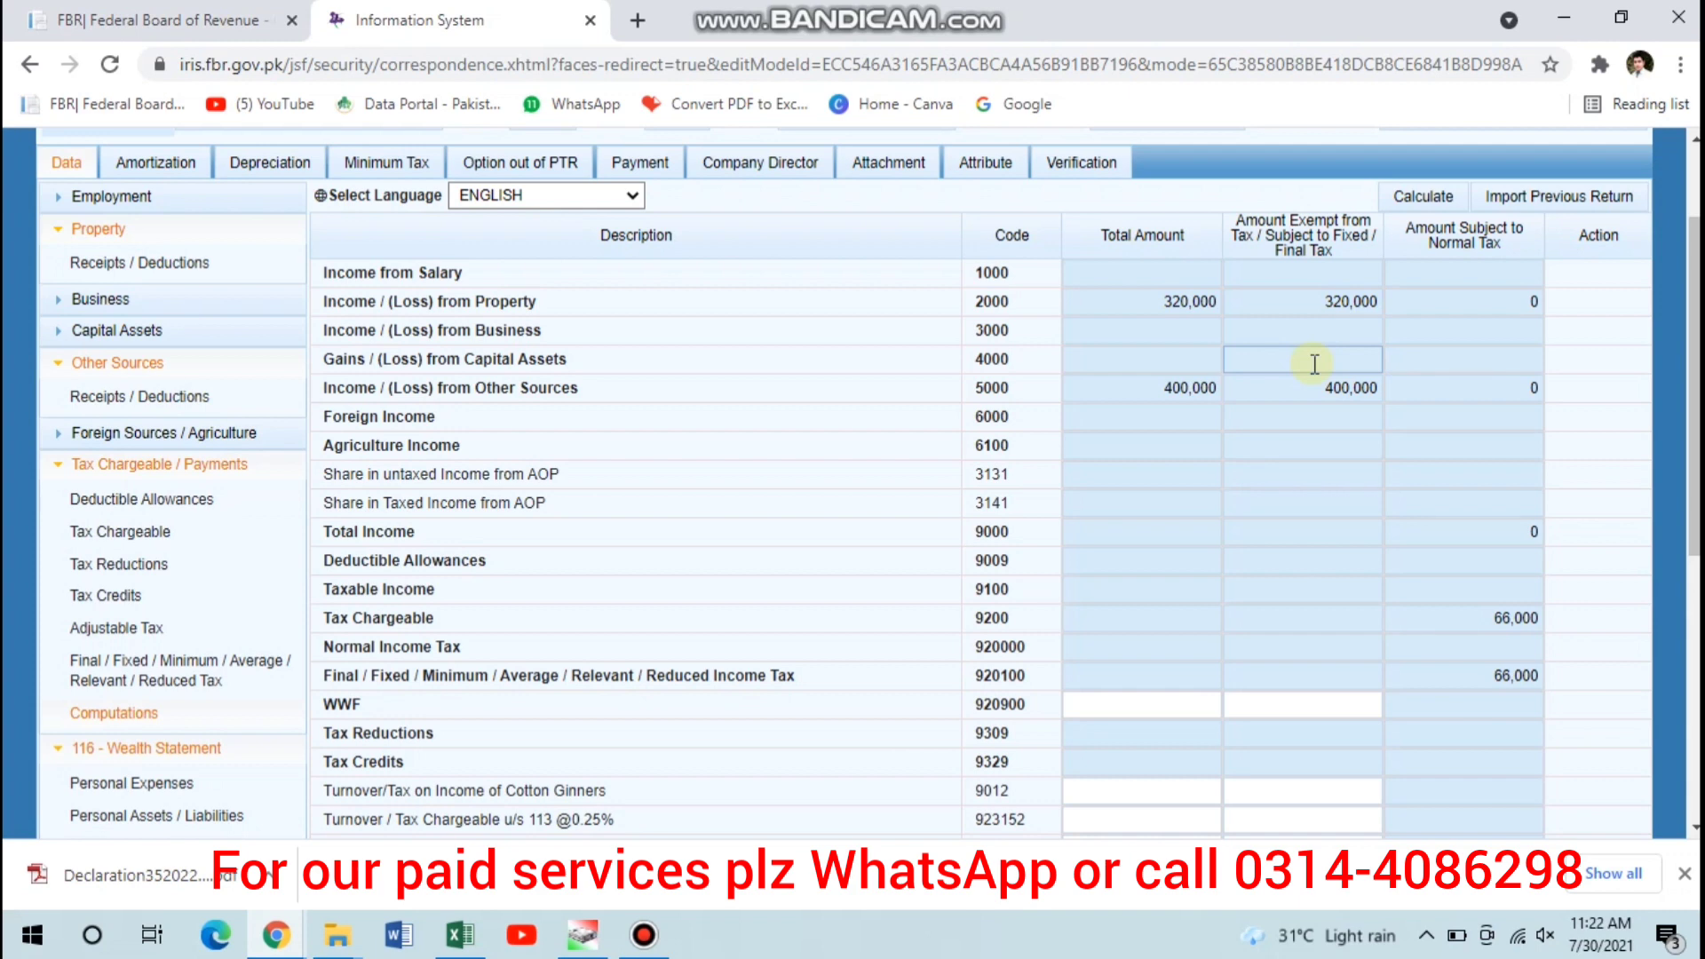
scroll(249, 702, "down", 1)
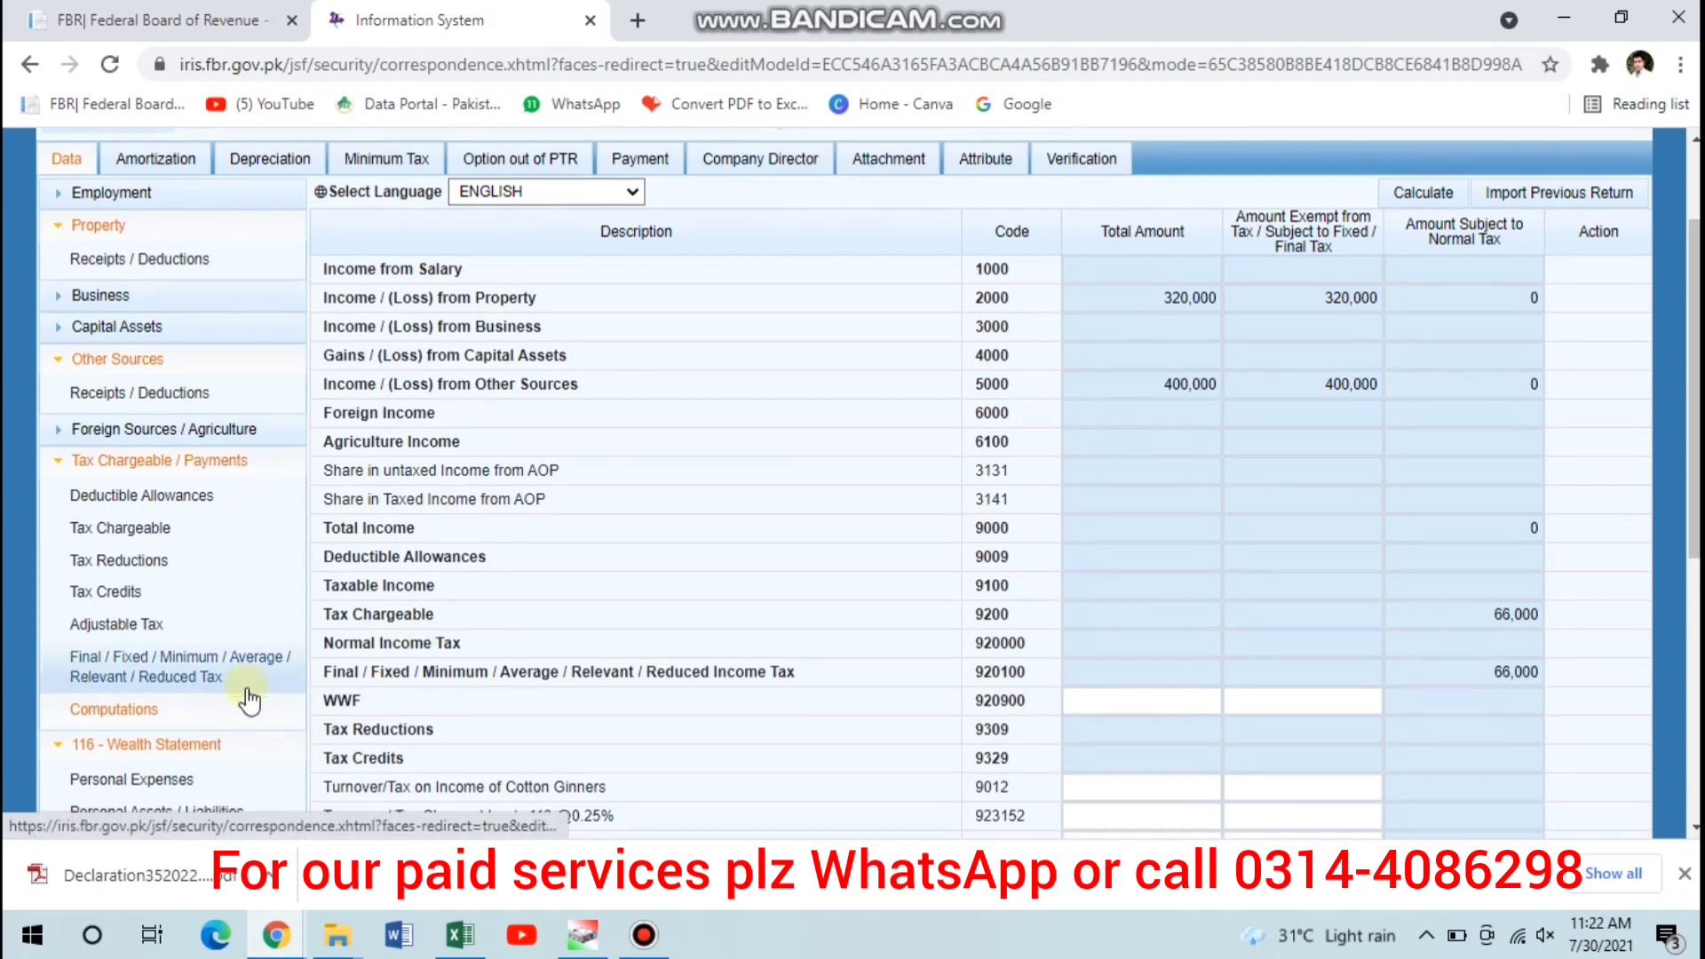
scroll(249, 701, "down", 4)
scroll(243, 691, "up", 3)
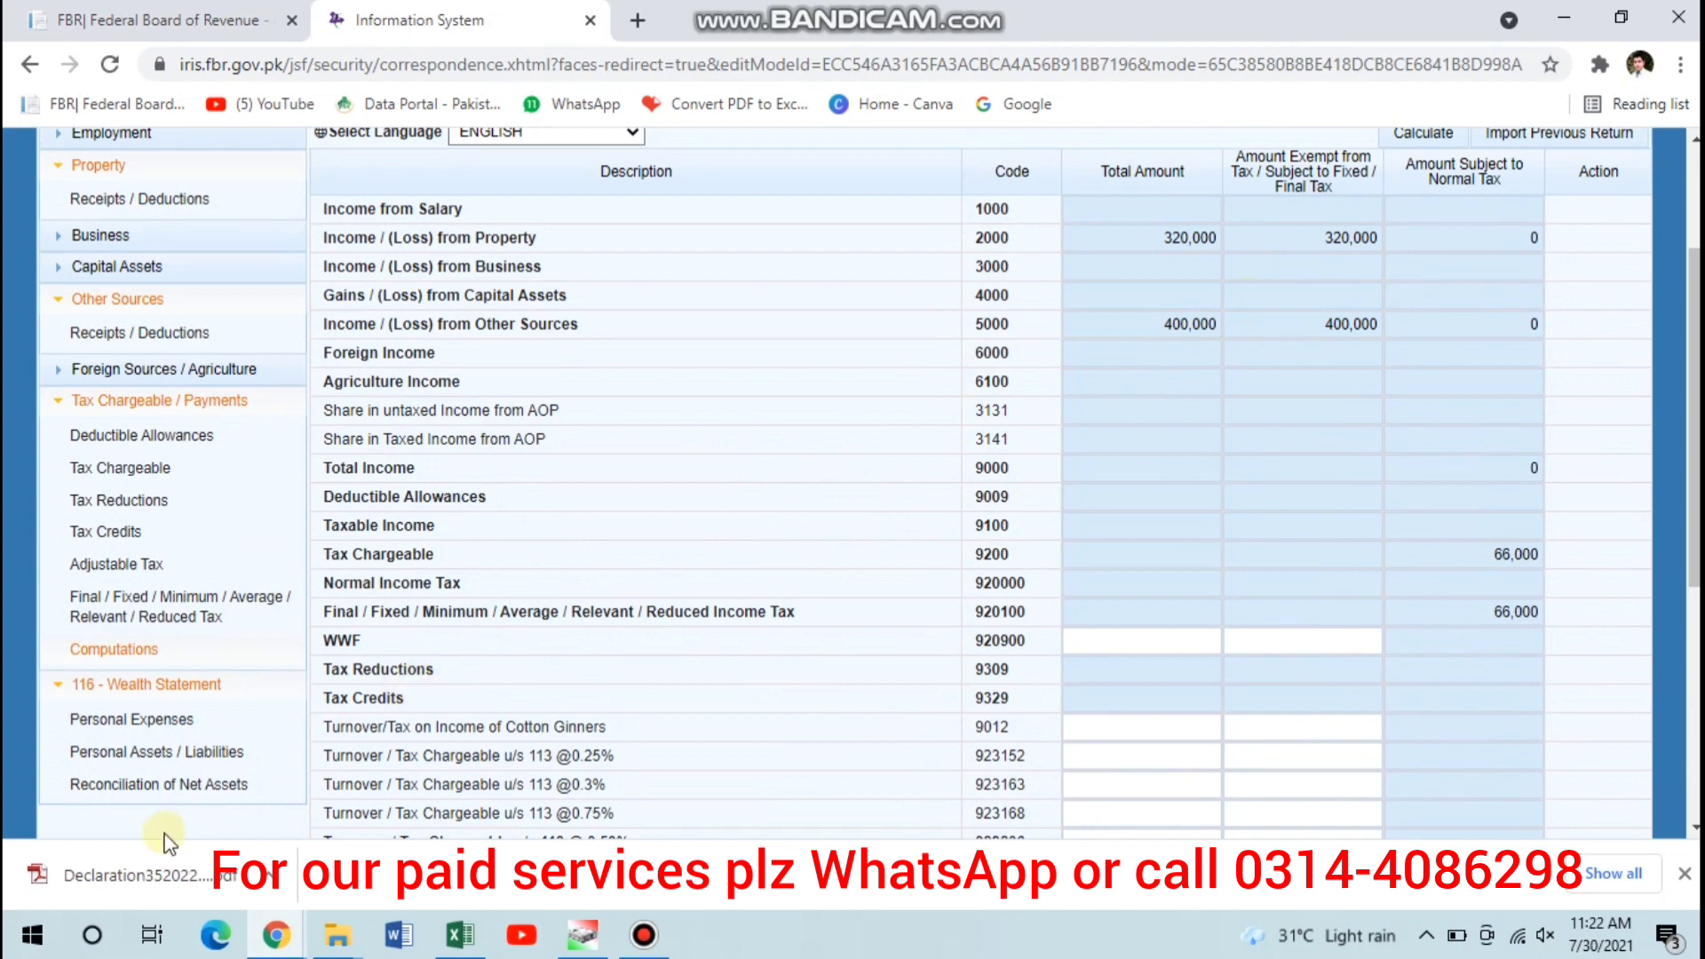
Enter 720,000 as income attributable to receipts subject to Final / Fixed Tax in the Reconciliation of Net Assets and calculate
left_click(165, 787)
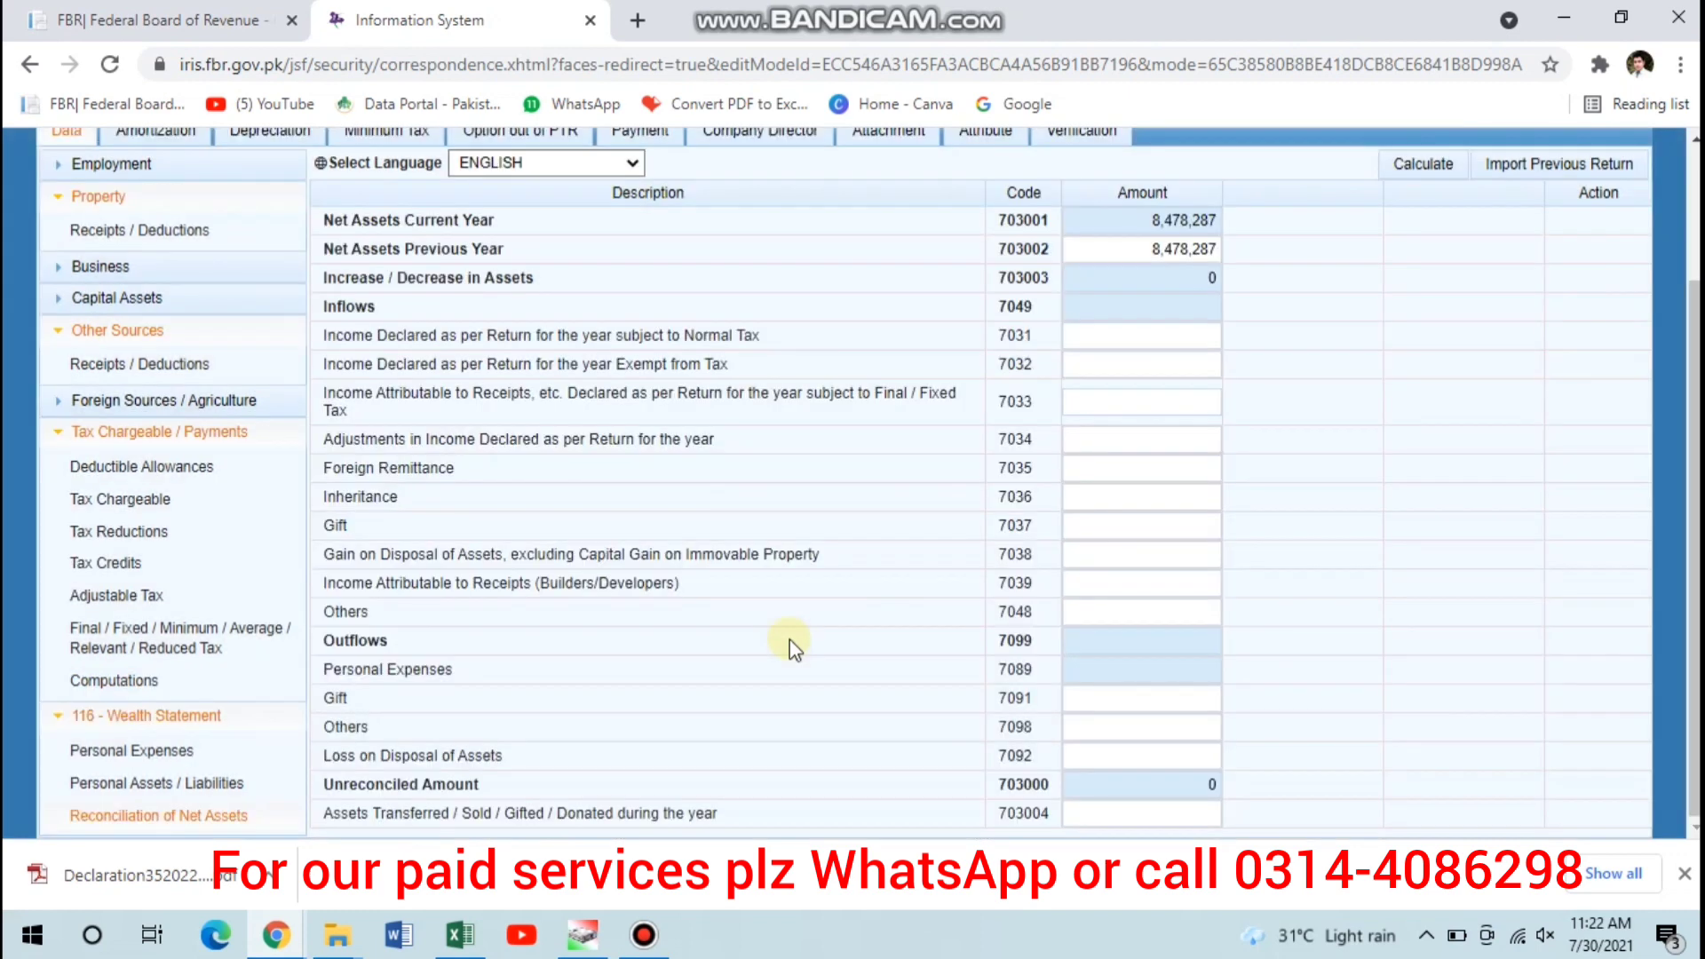
left_click(1102, 404)
type("720000")
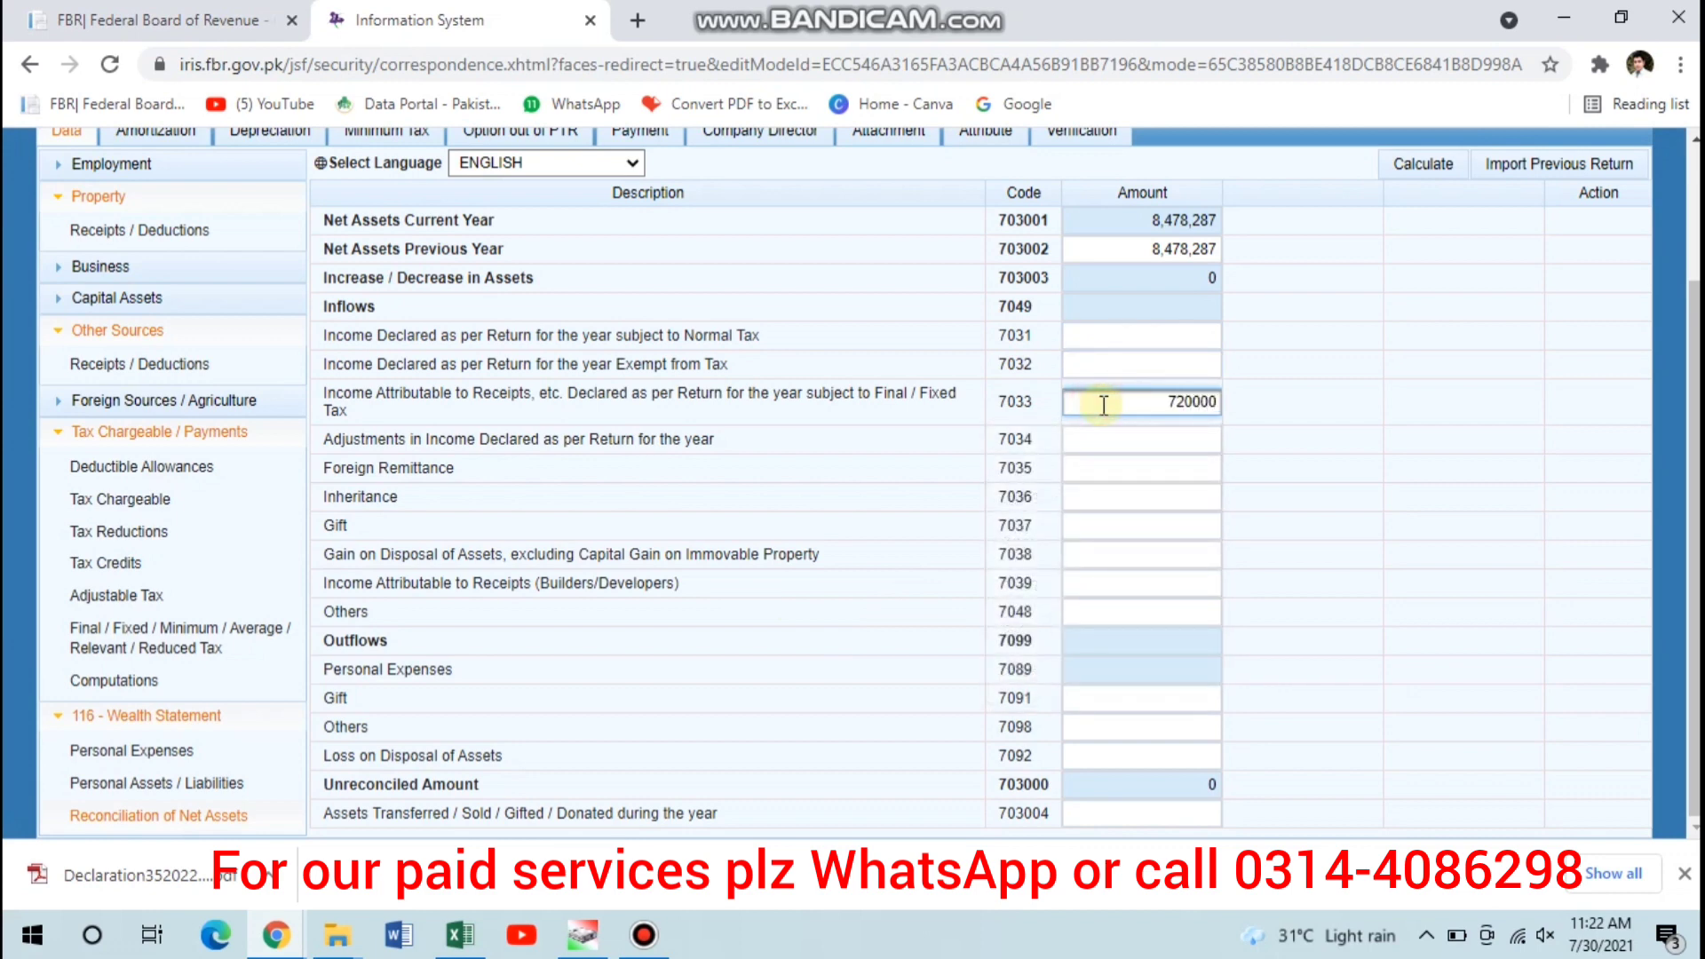
left_click(1380, 392)
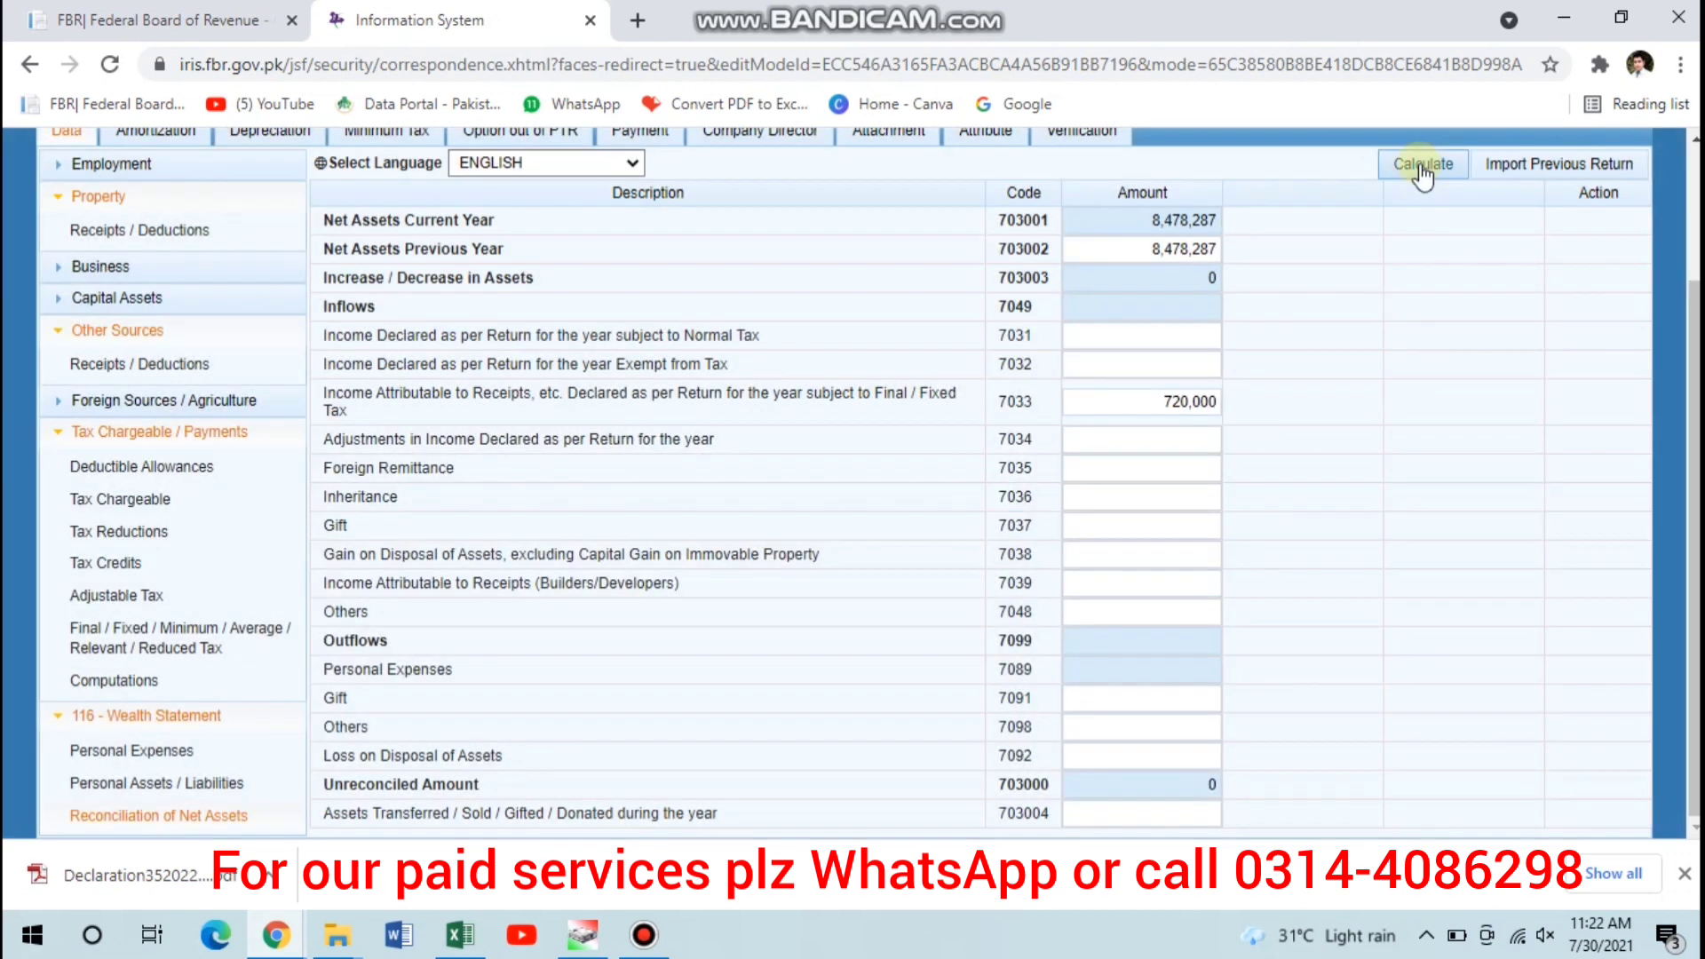
left_click(1423, 171)
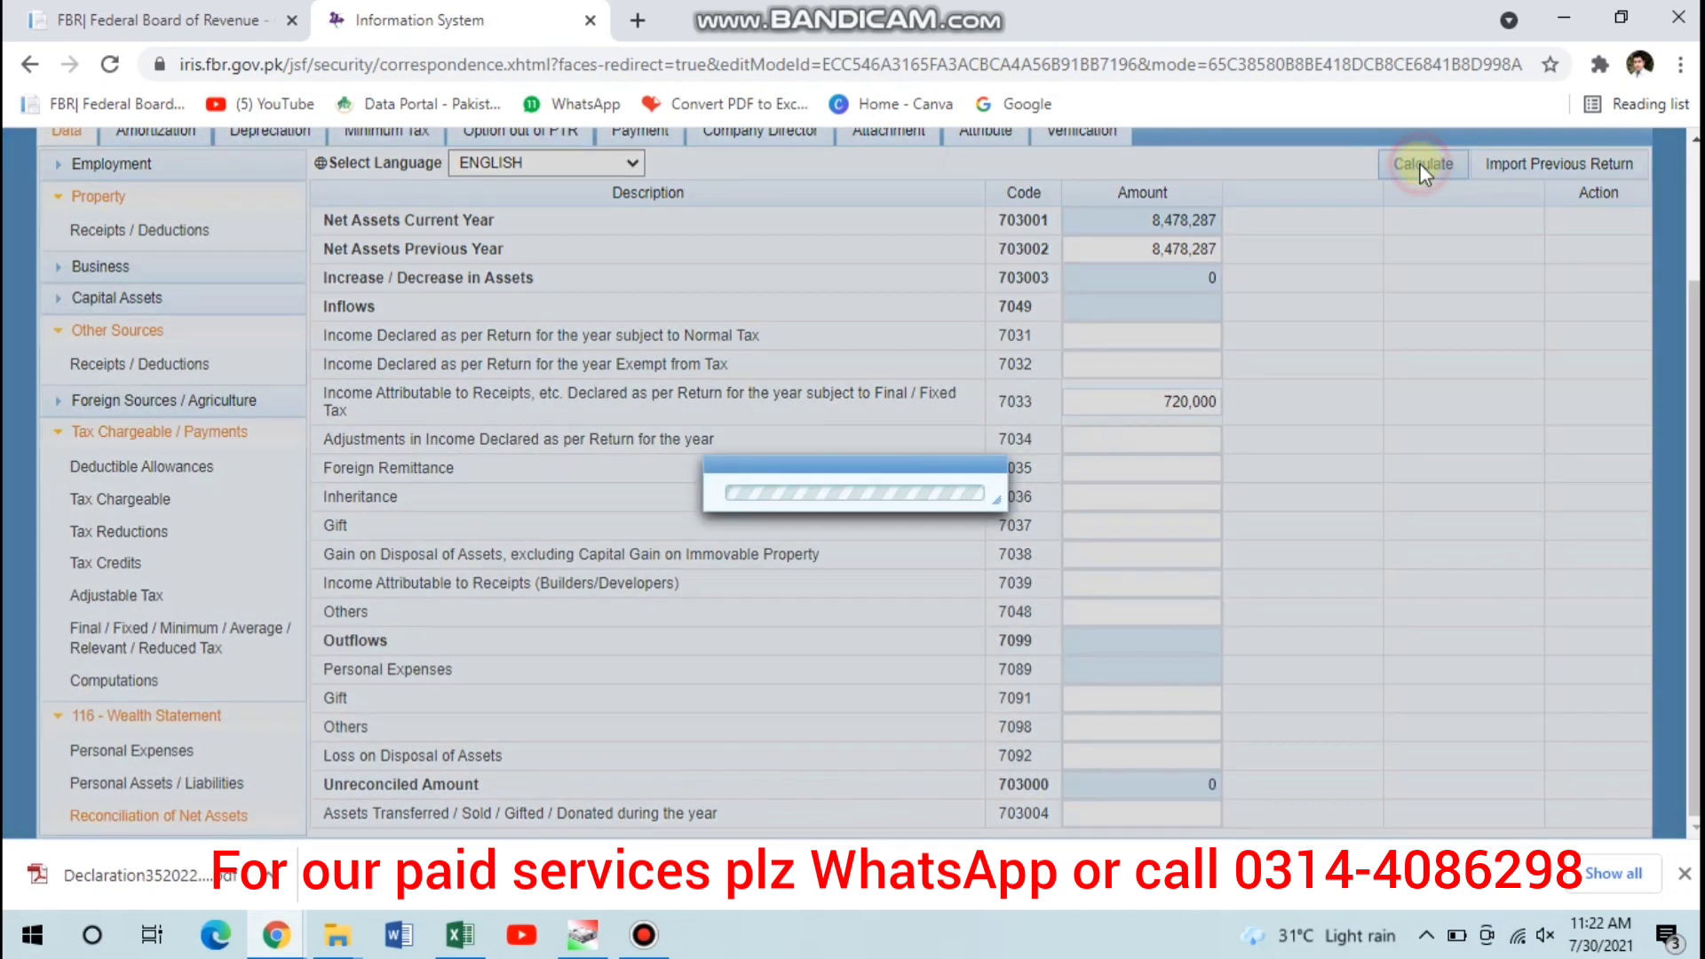